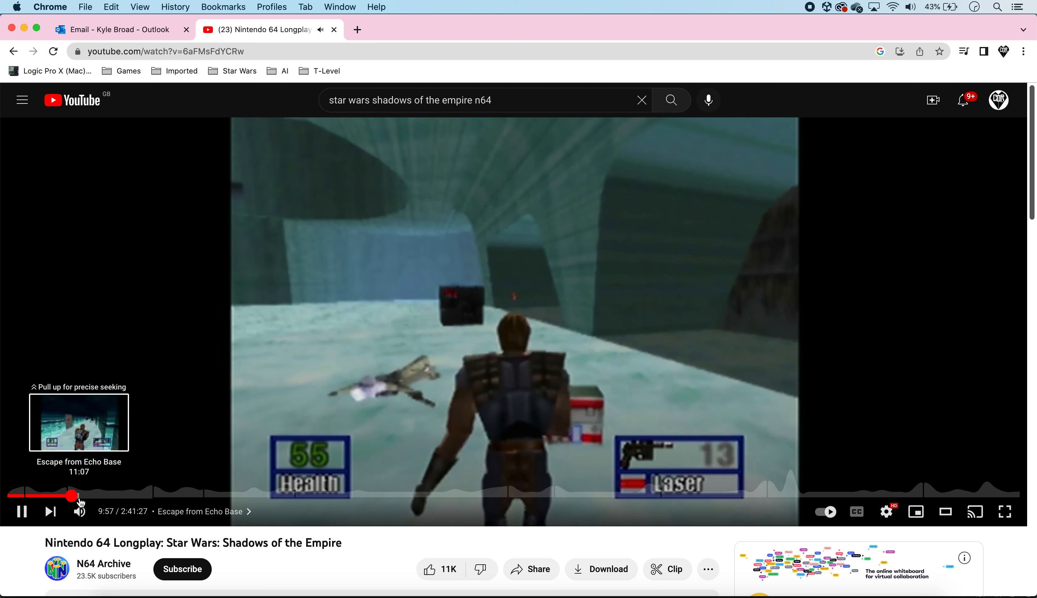
Step: Pause the gameplay video, and switch to the Unity editor with its Scene and Game views widened
left_click(23, 511)
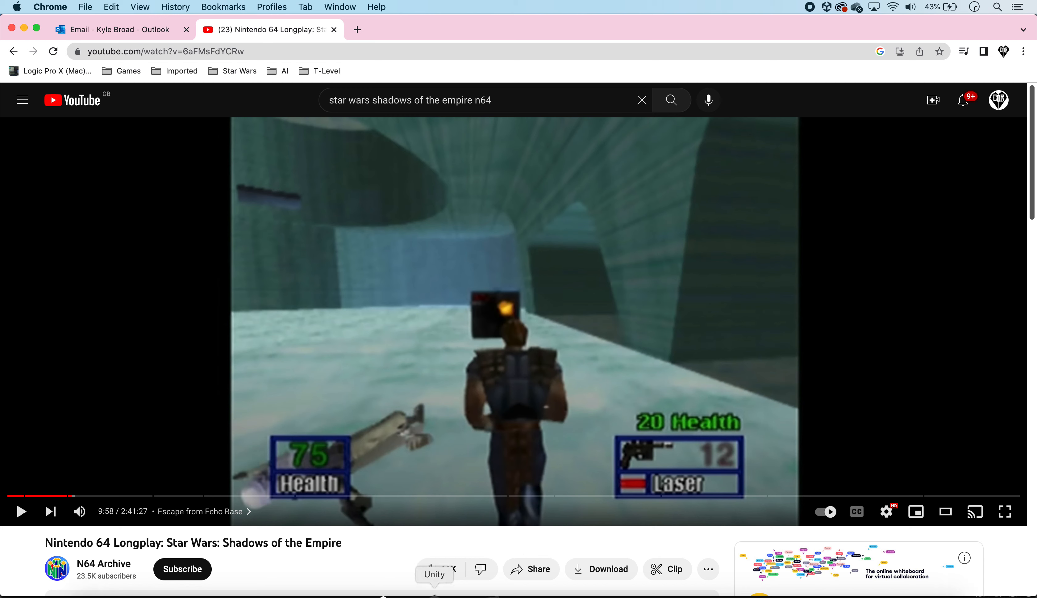
left_click(434, 593)
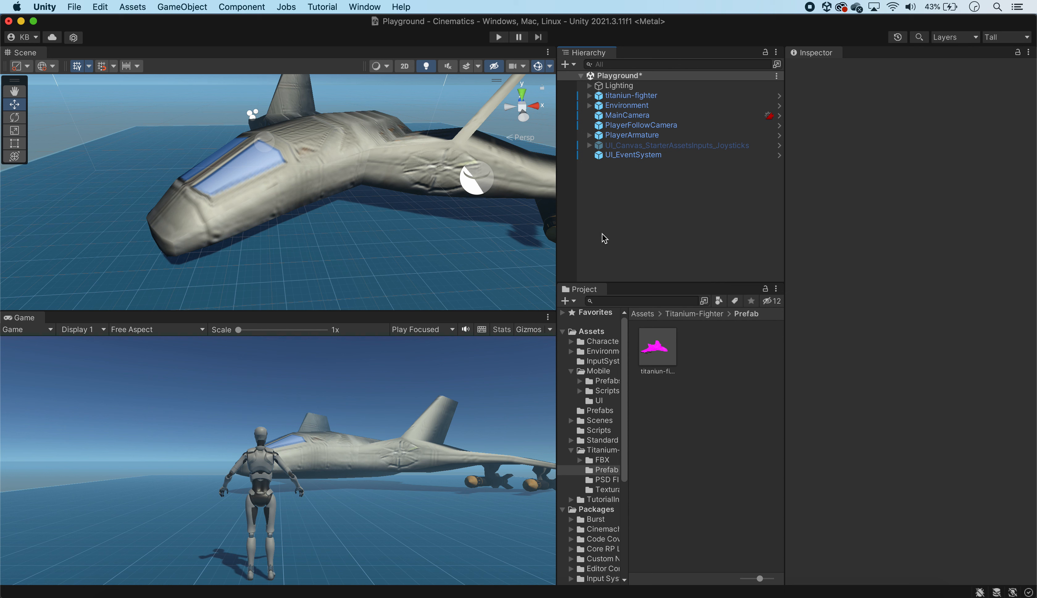
left_click_drag(785, 235, 807, 232)
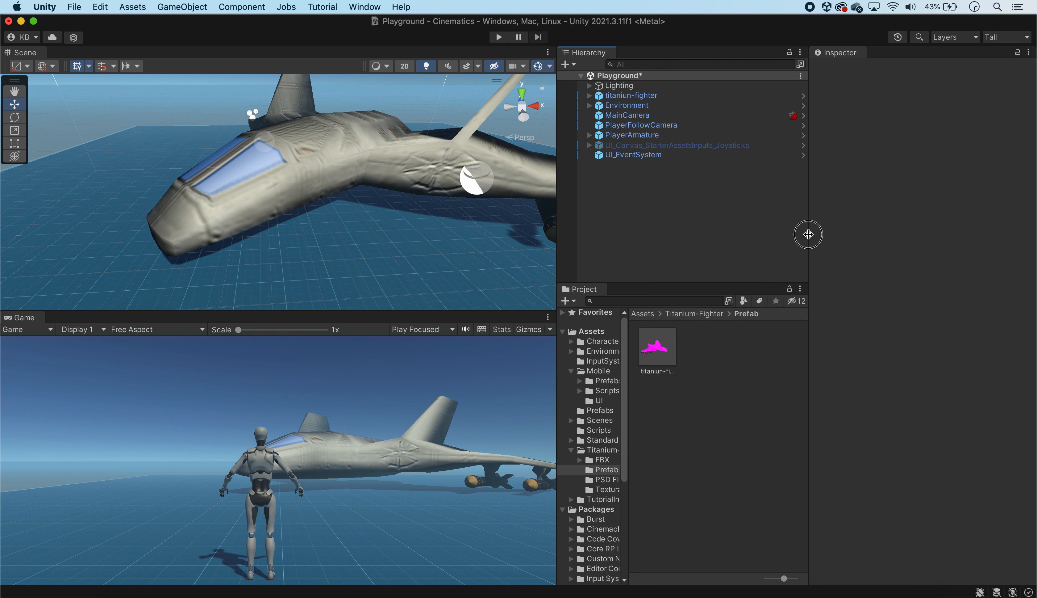
left_click_drag(555, 215, 599, 214)
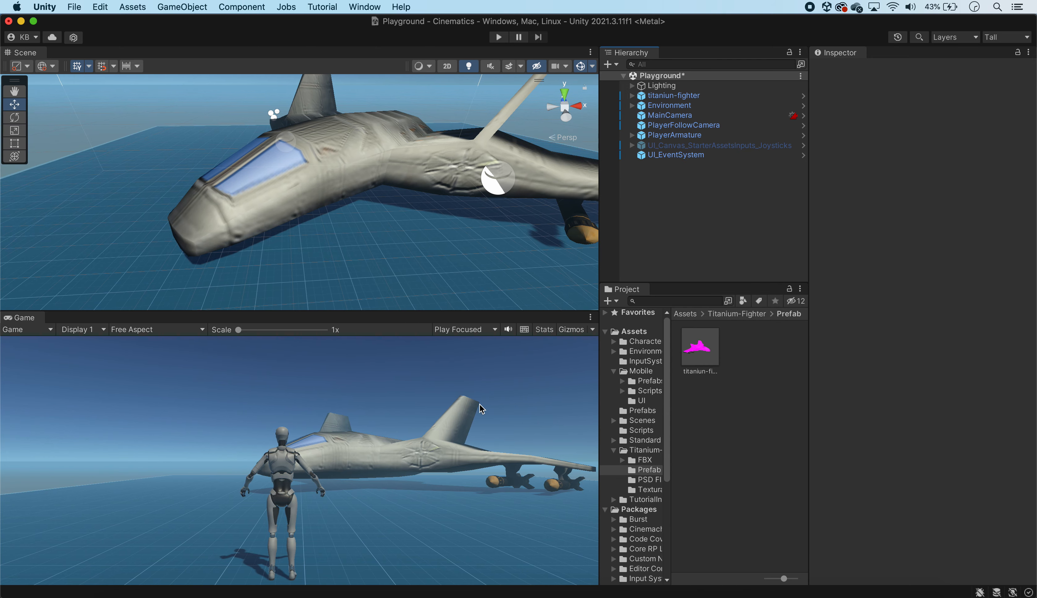
Step: Look up the Third Person core template among Unity Hub's new-project templates, and close the Hub without creating a project
left_click(391, 591)
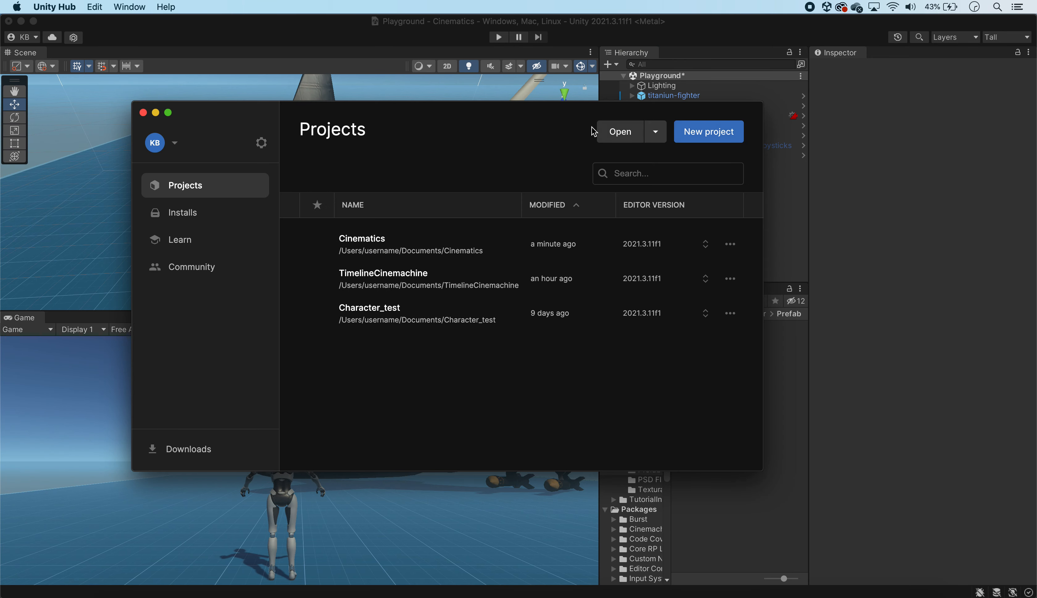
left_click(687, 137)
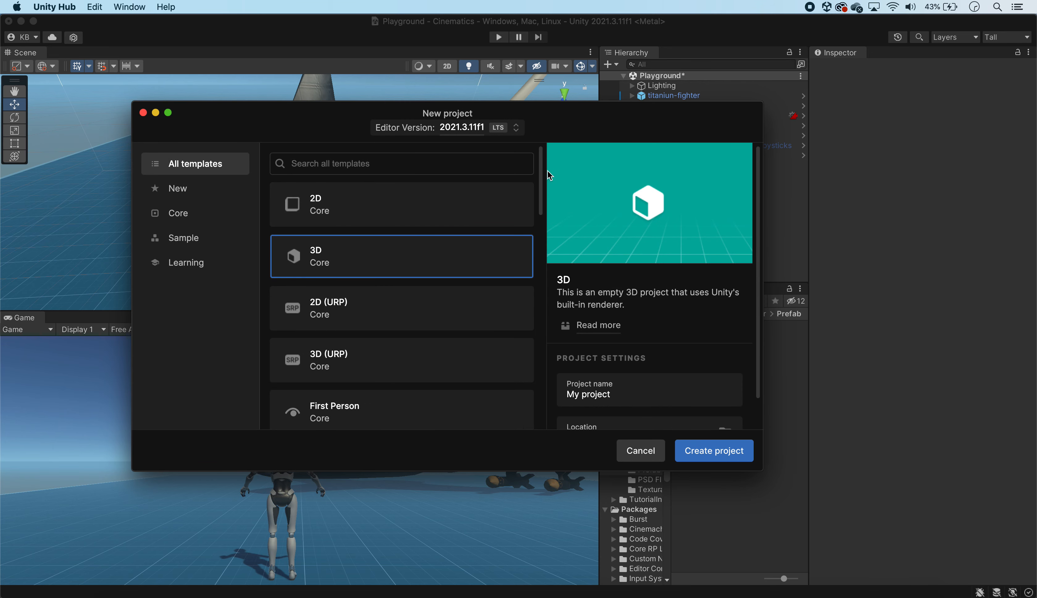
left_click_drag(542, 173, 538, 231)
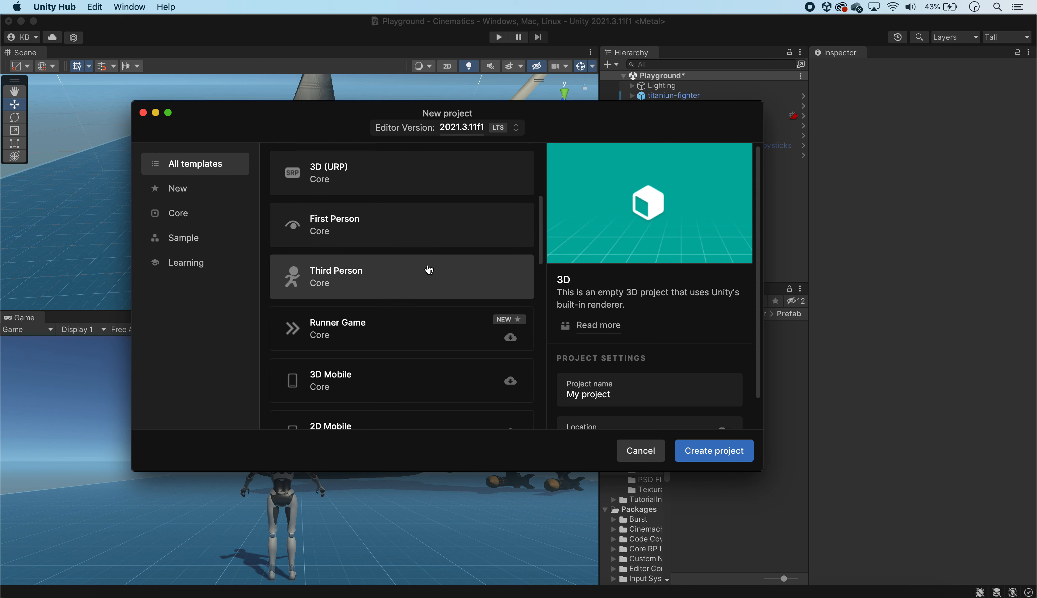
left_click(421, 270)
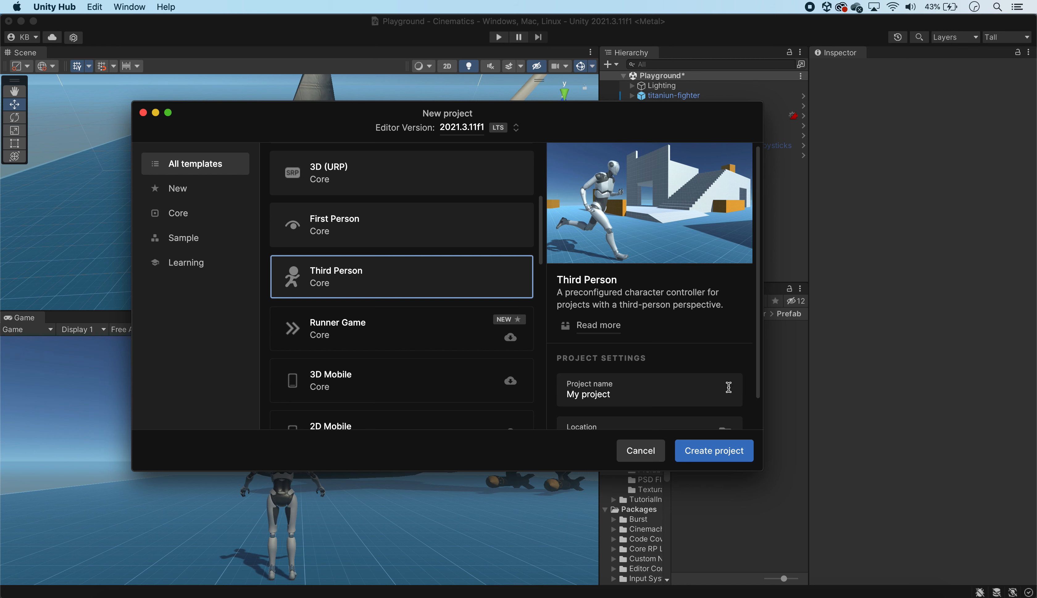
left_click(649, 452)
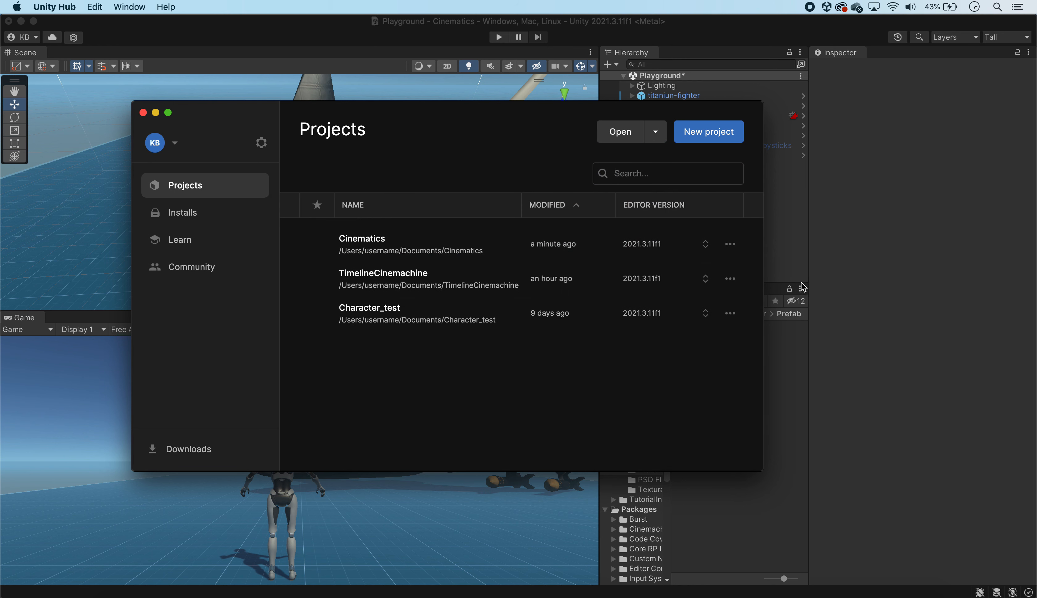
left_click(143, 113)
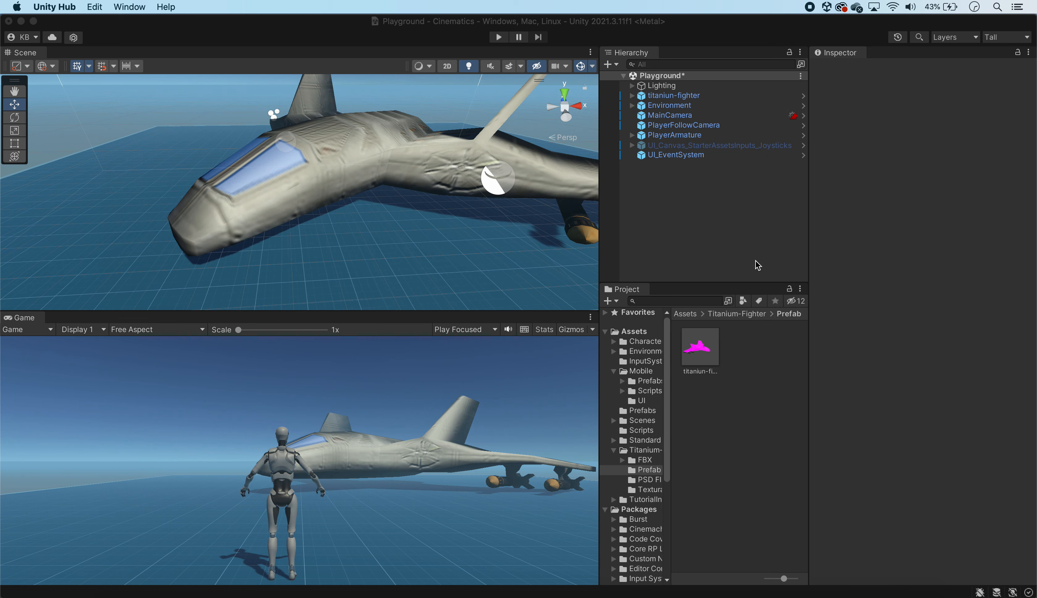
Step: Examine the Greybox and Primitives objects nested inside the Environment object in the scene hierarchy
left_click(675, 106)
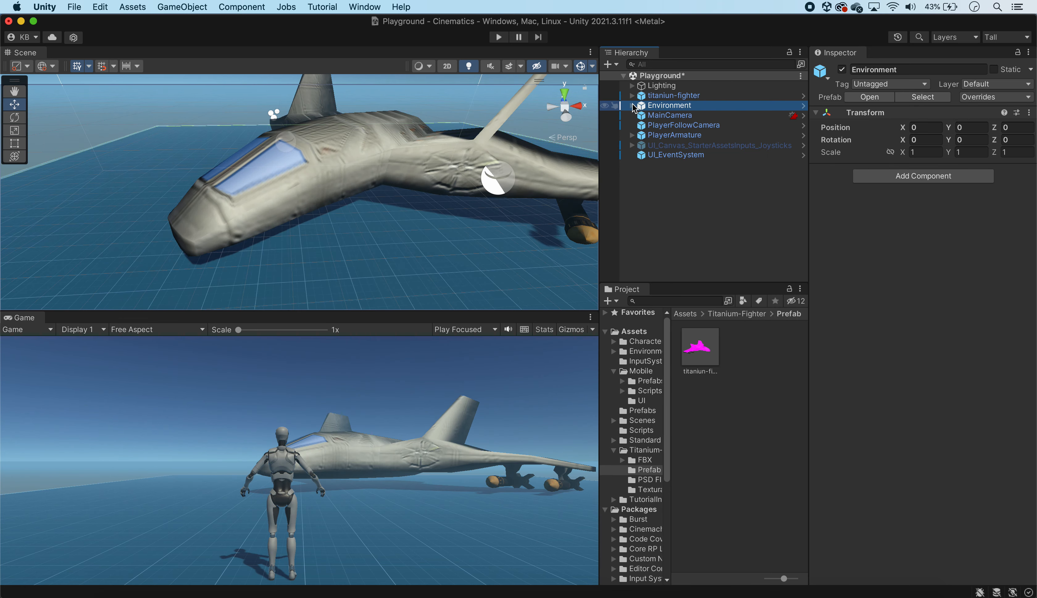
left_click(632, 106)
left_click(642, 126)
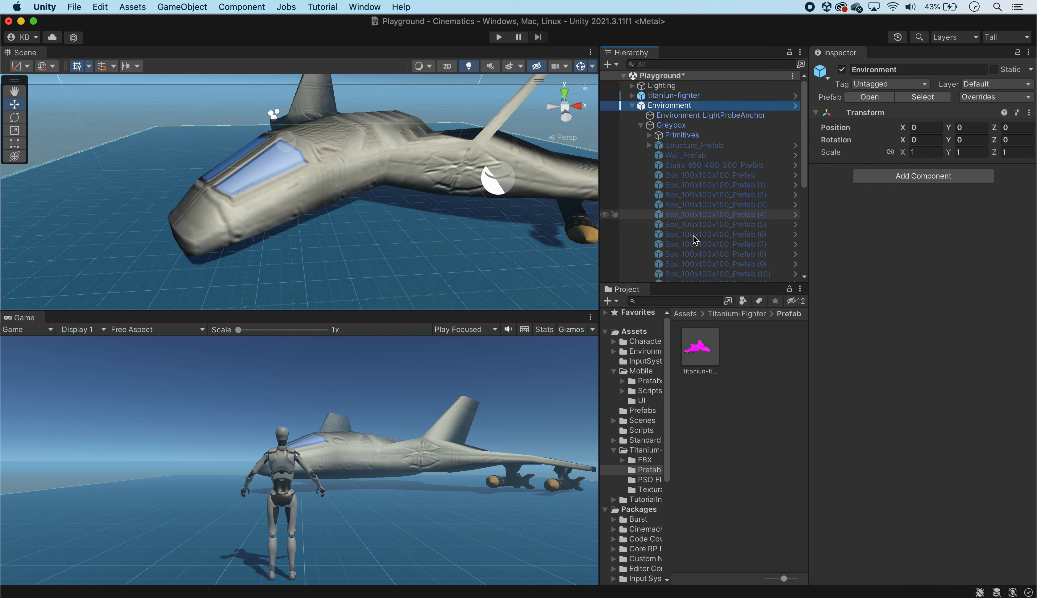
left_click(680, 135)
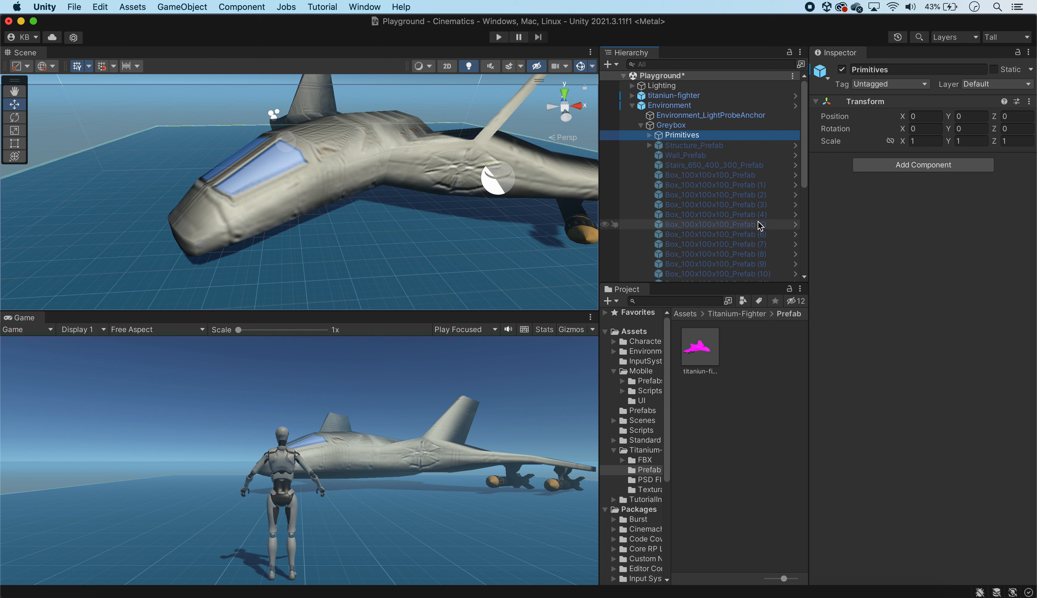
left_click(648, 135)
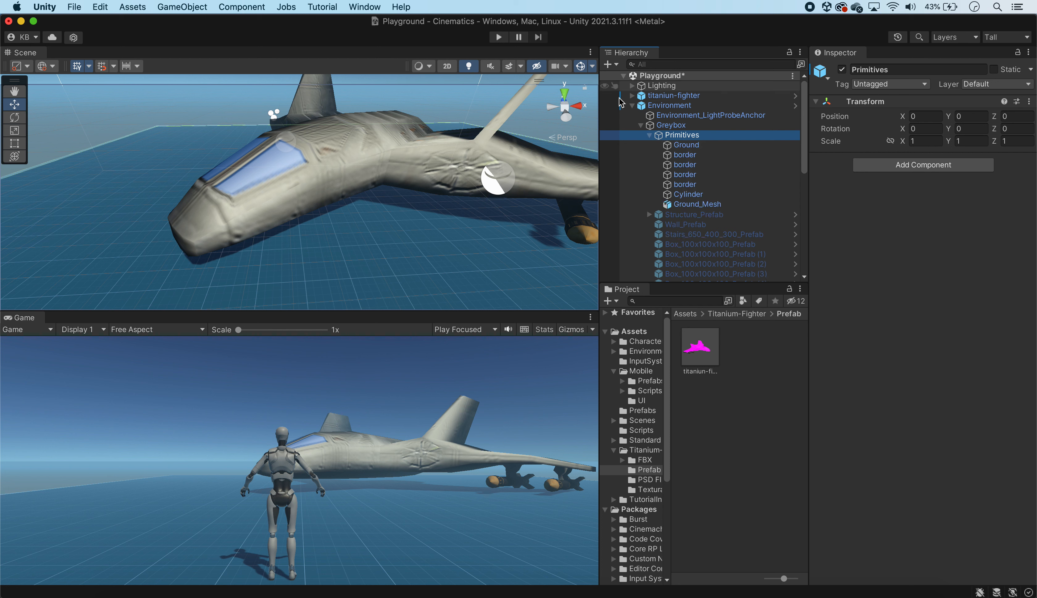
left_click(641, 125)
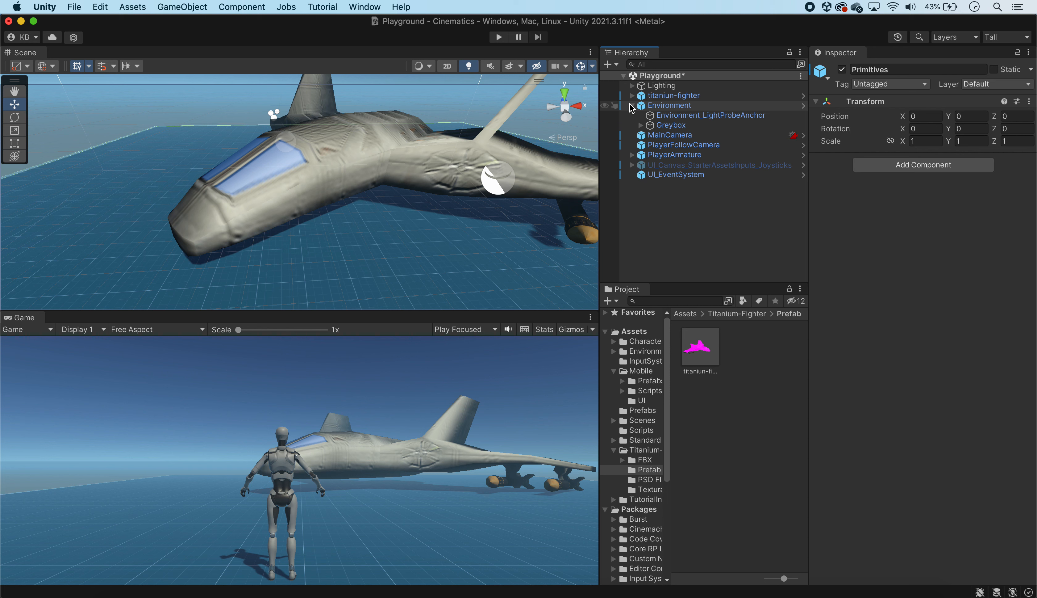
left_click(632, 106)
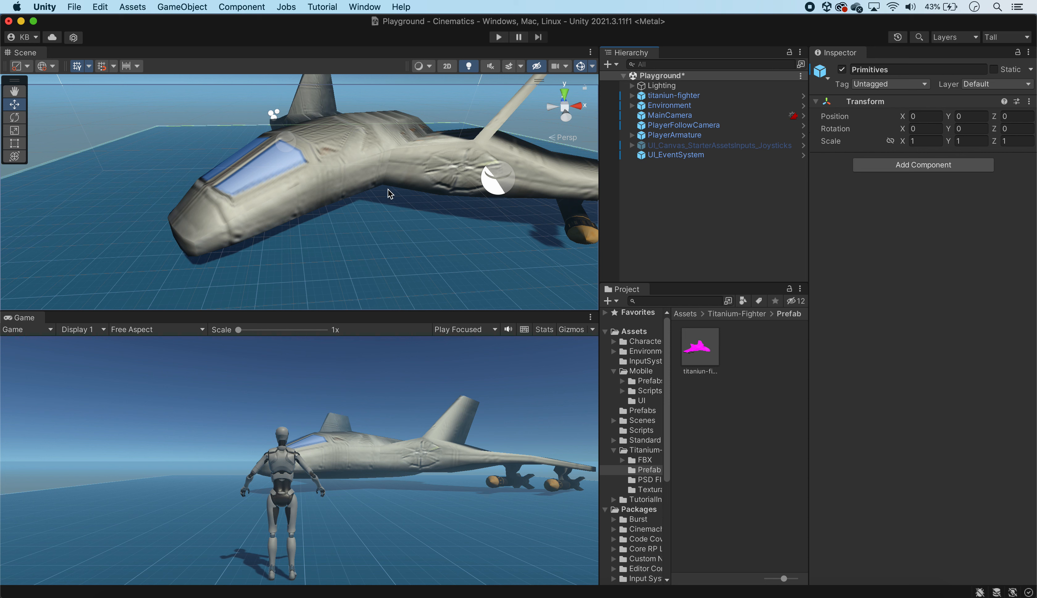
Step: Inspect the titaniun-fighter prefab asset and its enlarged model preview
left_click(700, 352)
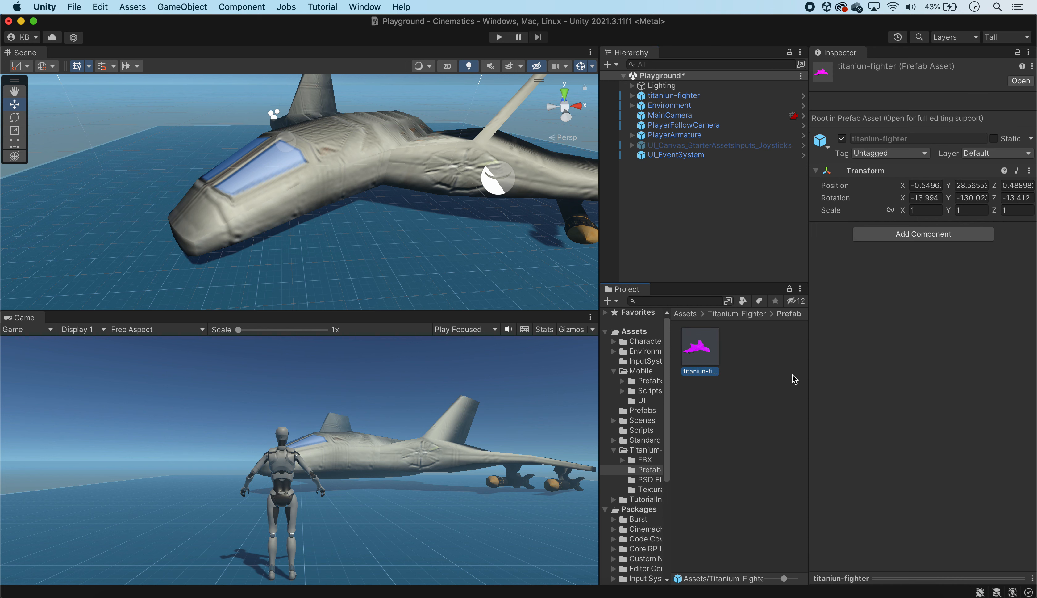
left_click(917, 434)
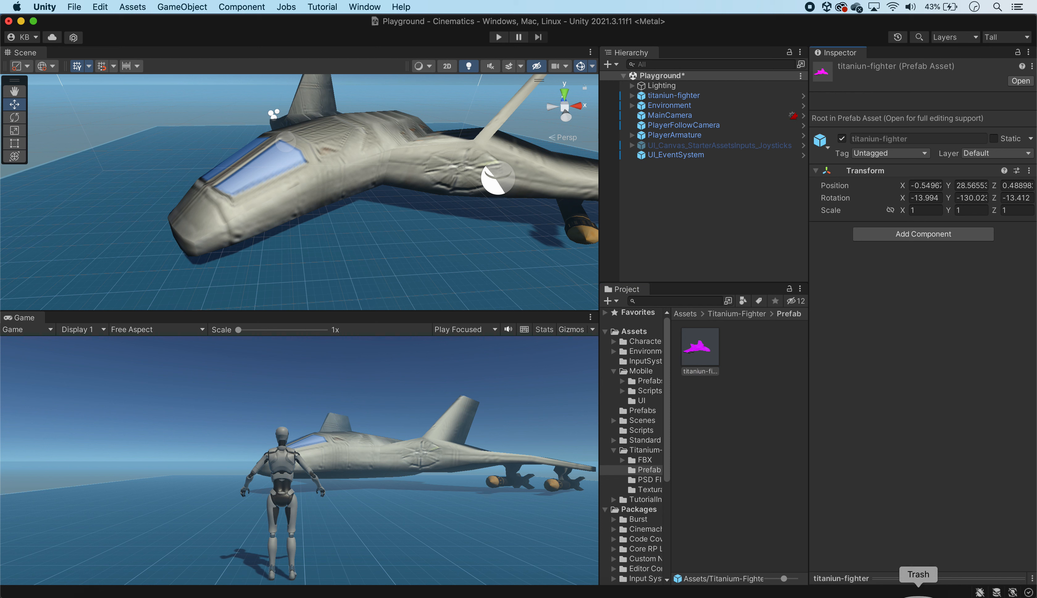
left_click(891, 480)
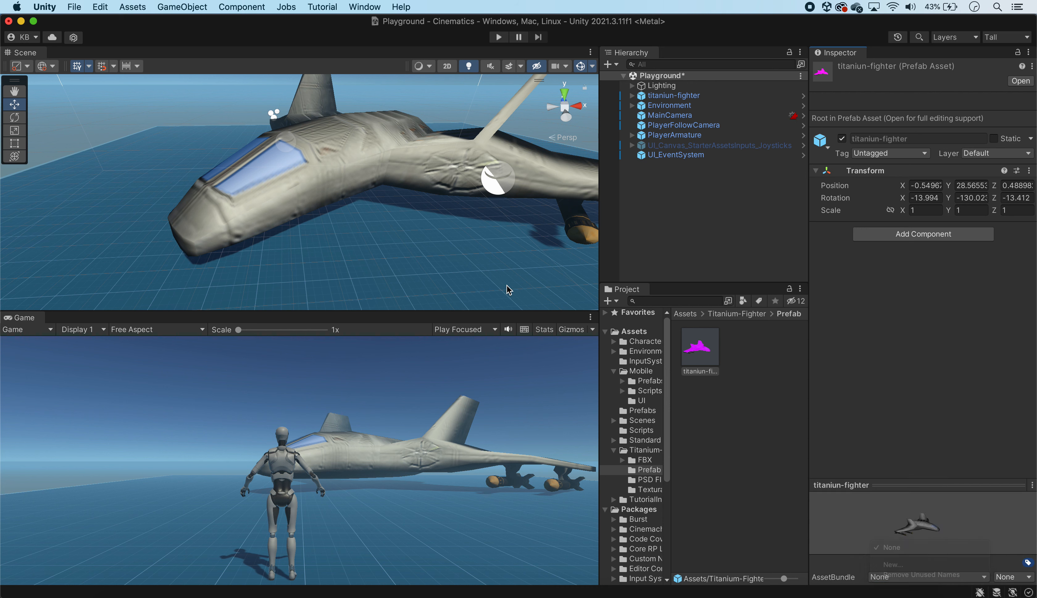
left_click_drag(918, 484, 917, 445)
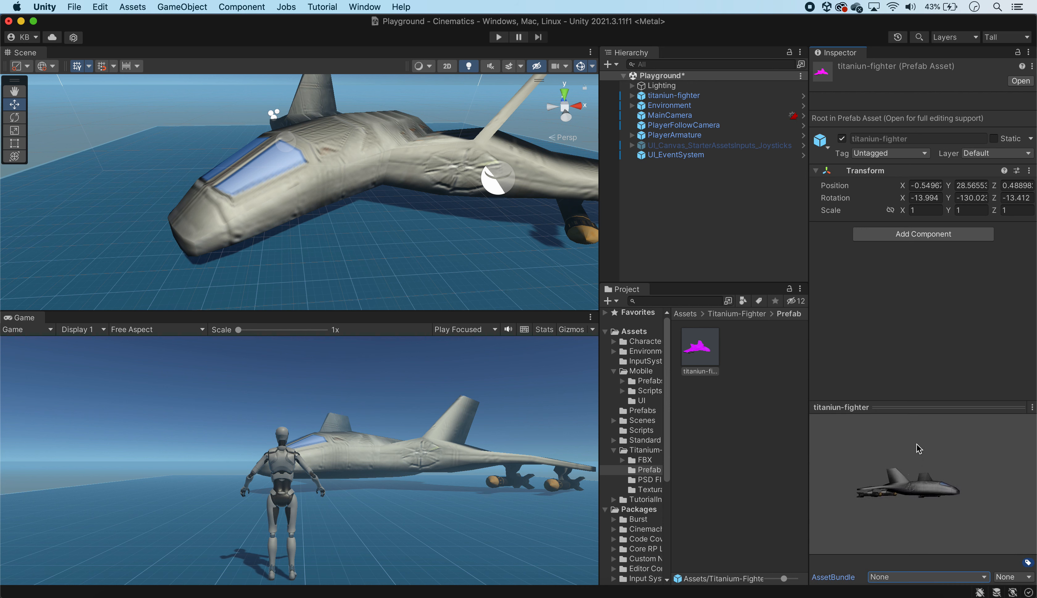
left_click_drag(909, 407, 904, 506)
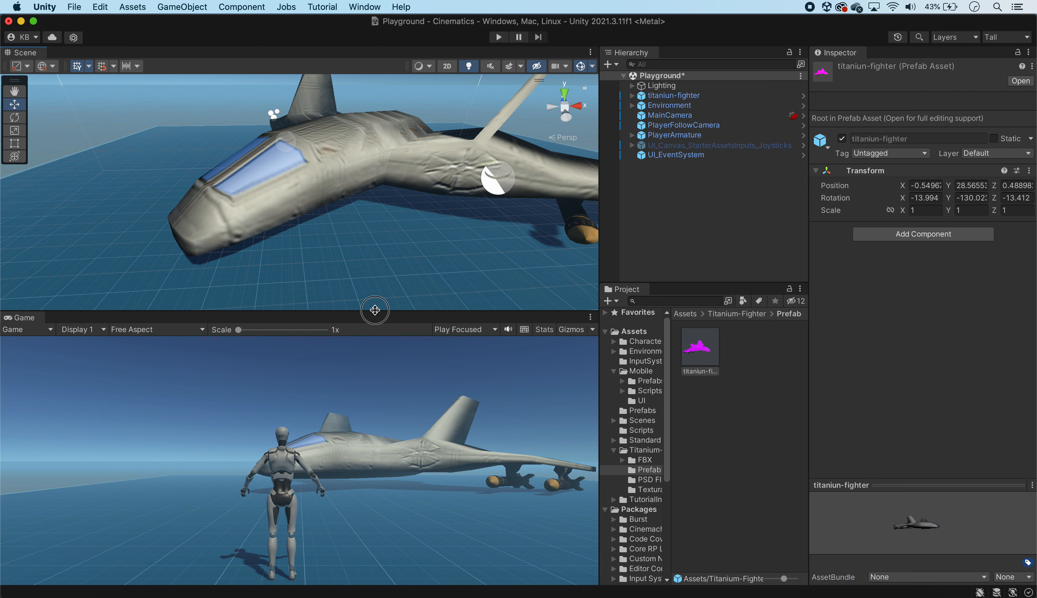
Step: Enlarge the Scene view slightly and create an empty game object named Timeline in the scene
left_click_drag(373, 309, 372, 320)
right_click(657, 208)
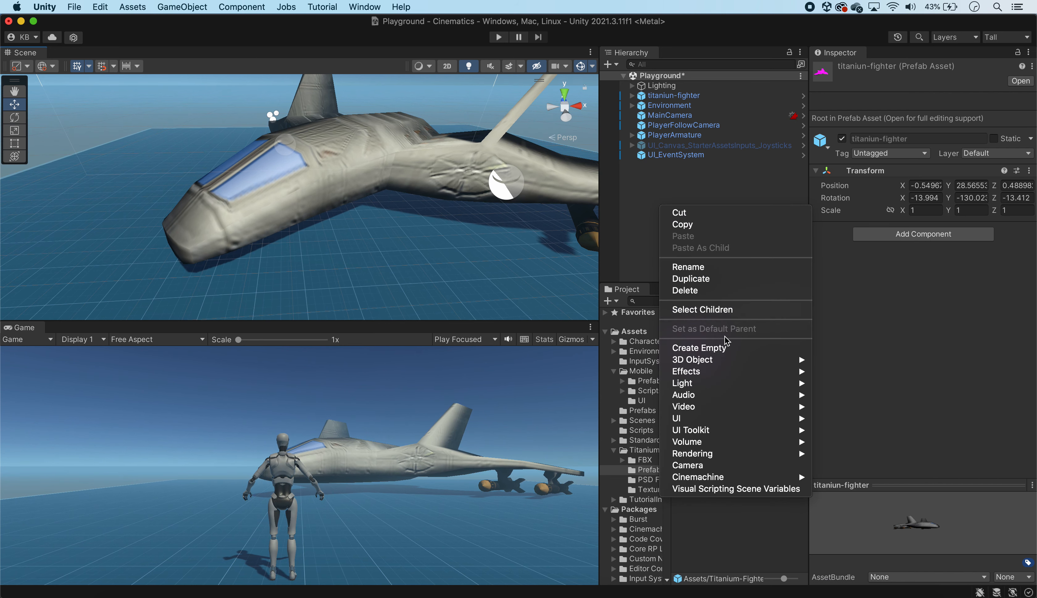
left_click(731, 348)
type("Timeline")
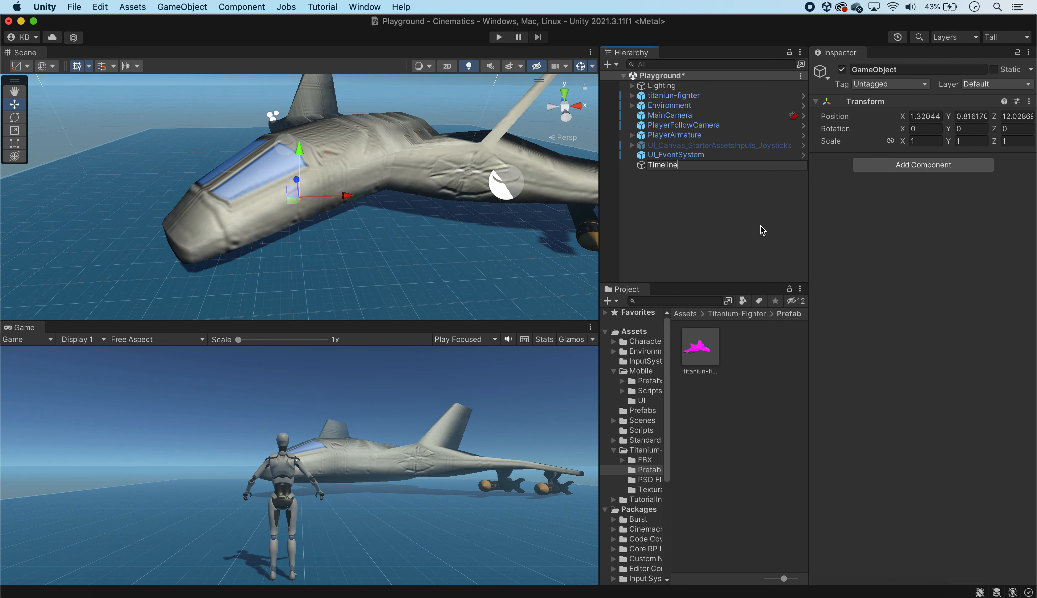
key("Return")
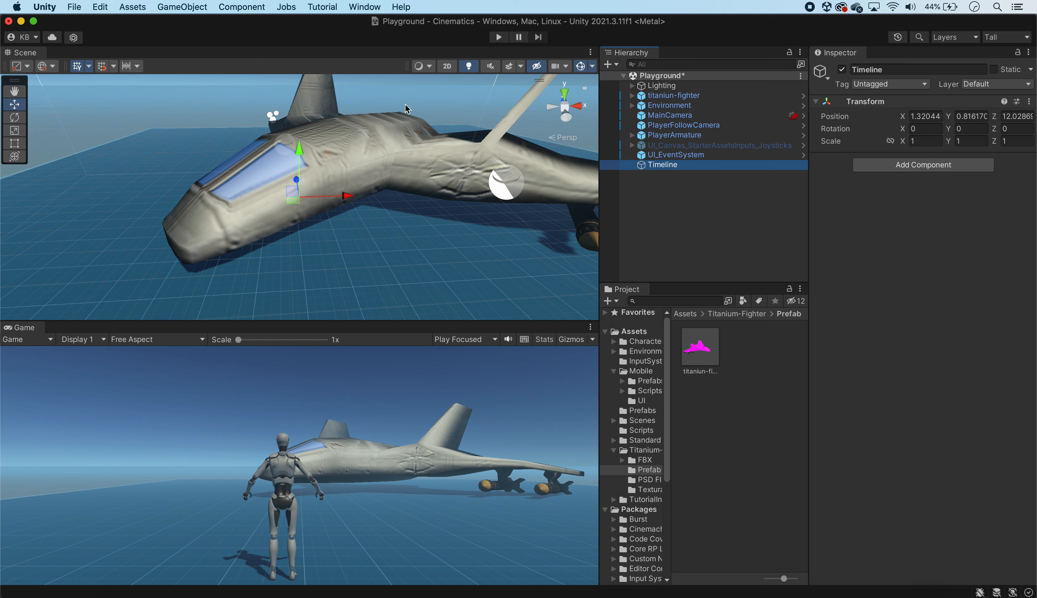
Step: Open the Timeline window and dock it beside the Game view, leaving more height for the Scene view
left_click(357, 7)
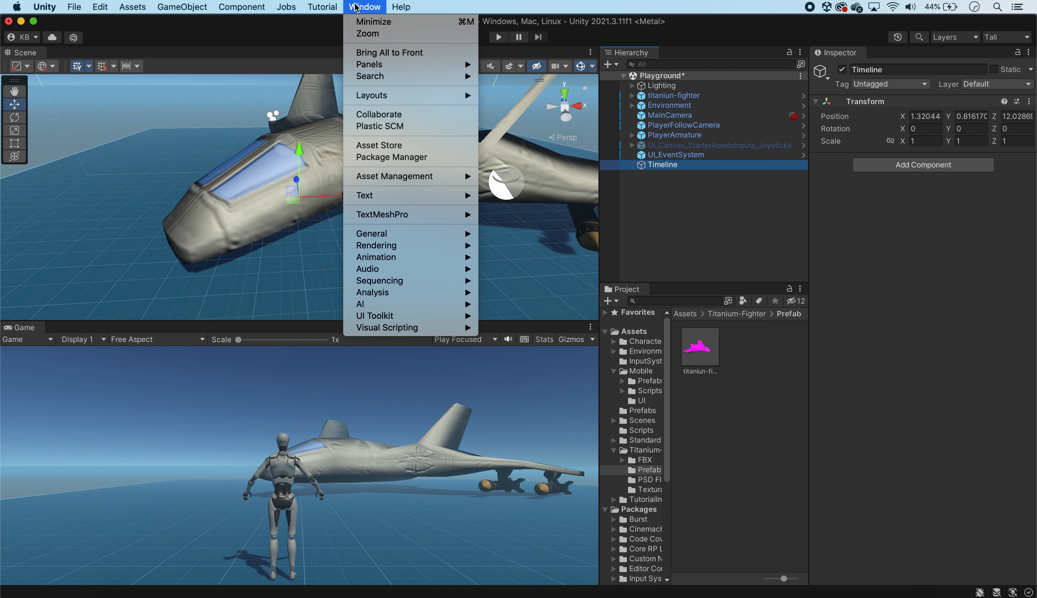
mouse_move(395, 268)
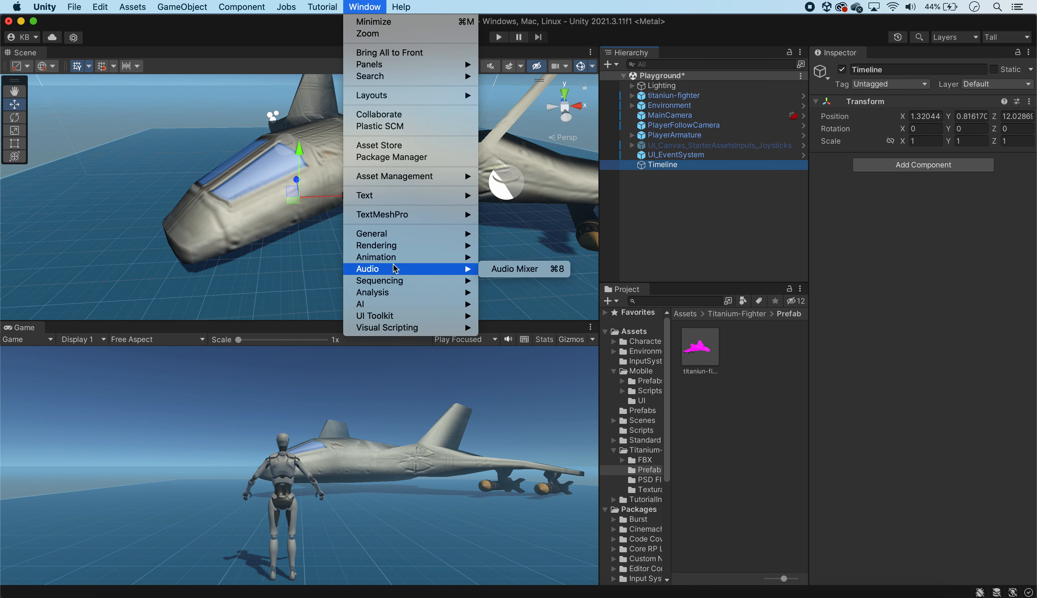
left_click(517, 286)
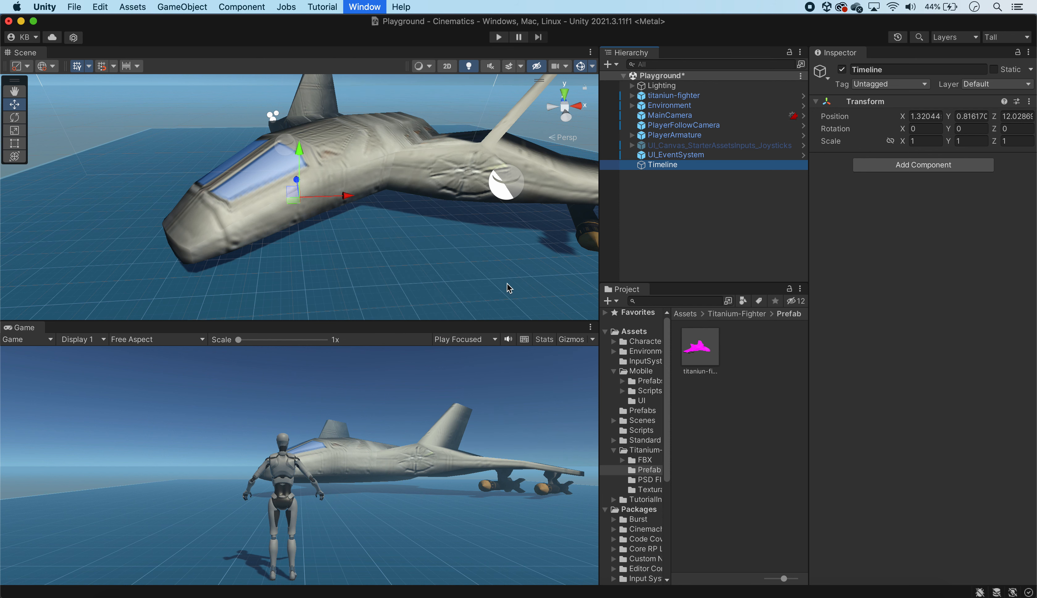
left_click_drag(66, 55, 94, 323)
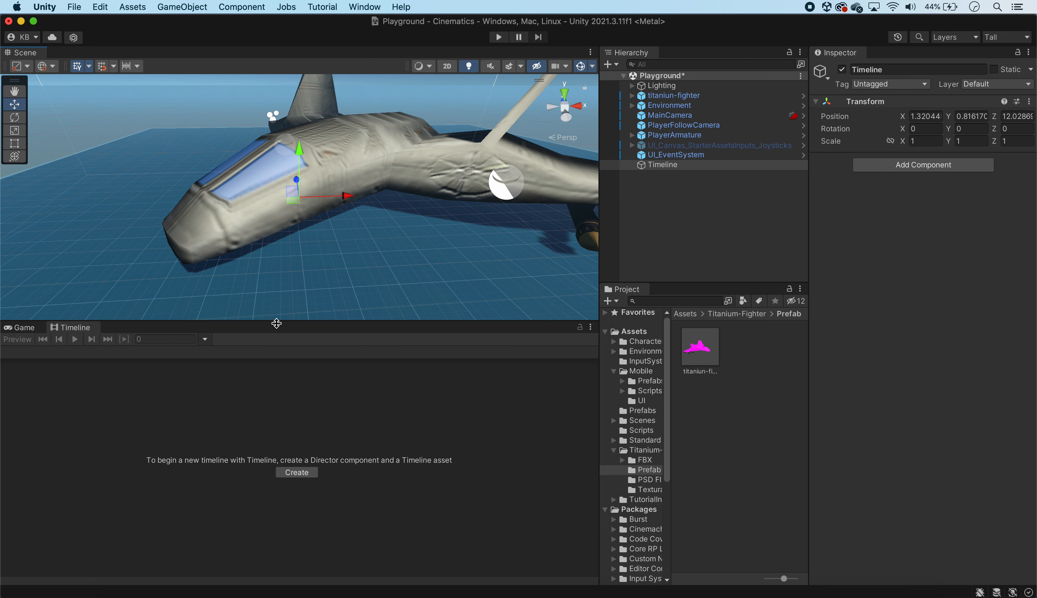
mouse_move(273, 322)
left_mouse_down()
mouse_move(275, 354)
mouse_move(275, 341)
left_mouse_up()
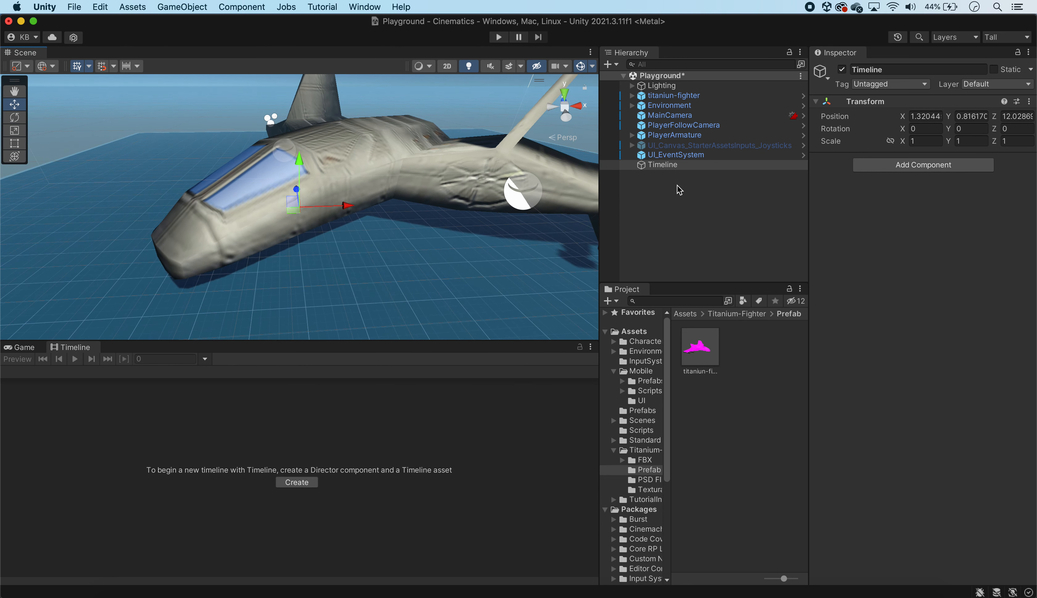
Step: Create a timeline asset and Director component for the Timeline object, saving it as Timeline in a new Timeline folder inside Assets
left_click(637, 331)
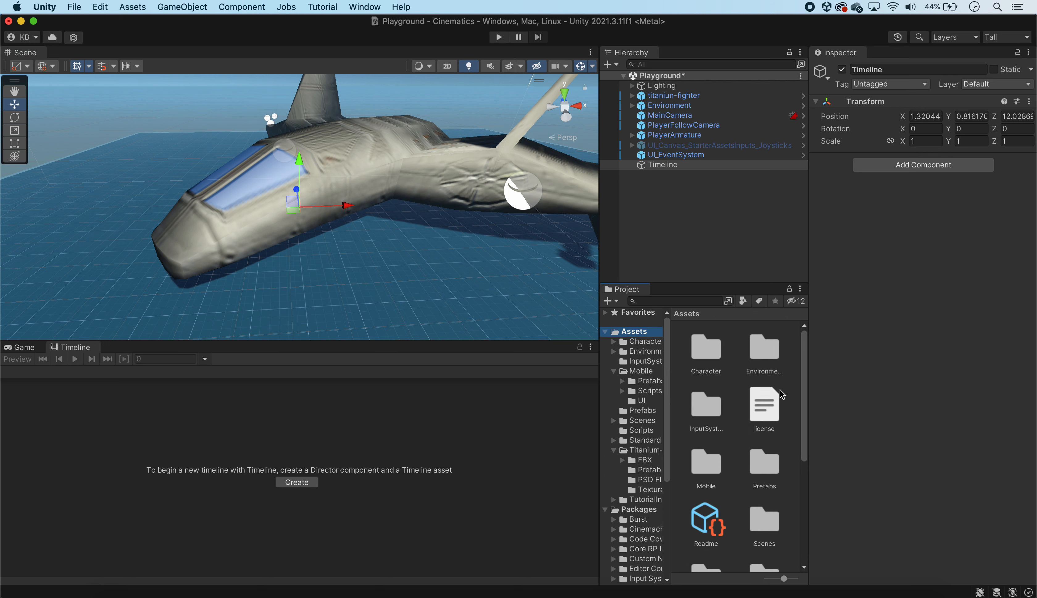
scroll(802, 353, "down", 3)
scroll(803, 353, "up", 3)
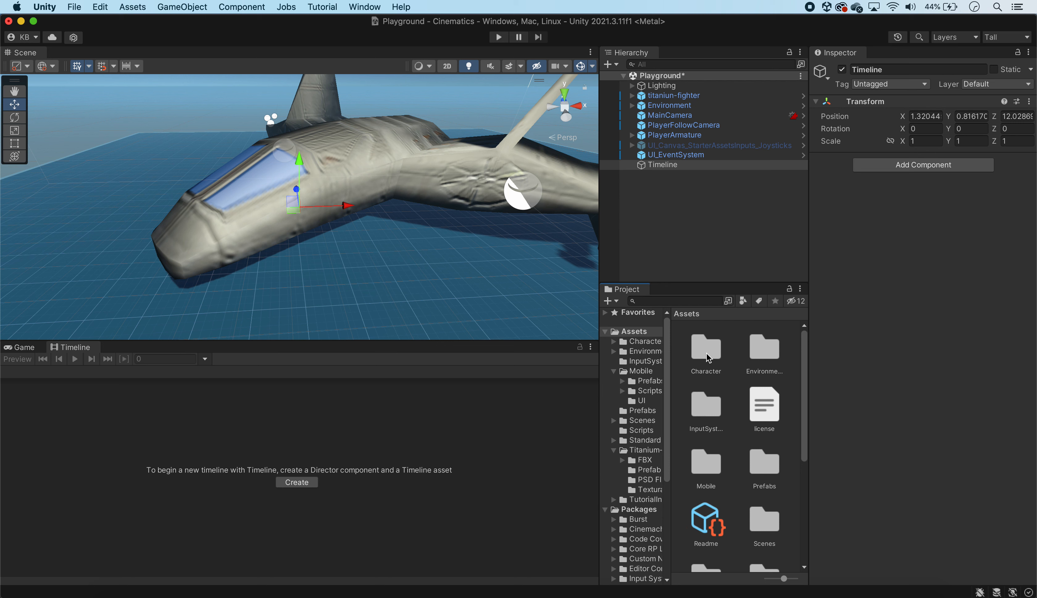
left_click(309, 482)
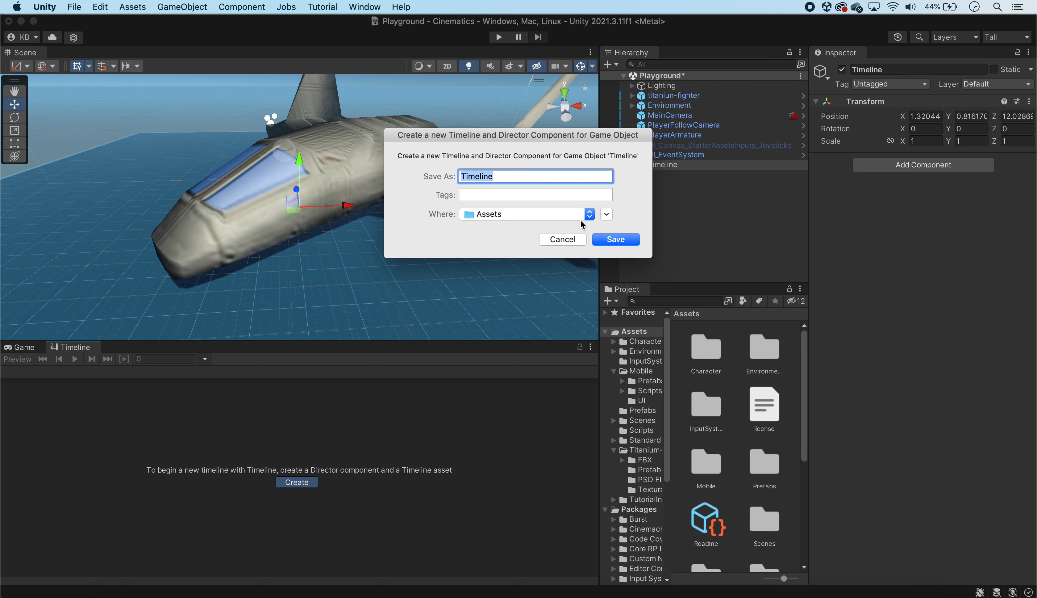
left_click(606, 213)
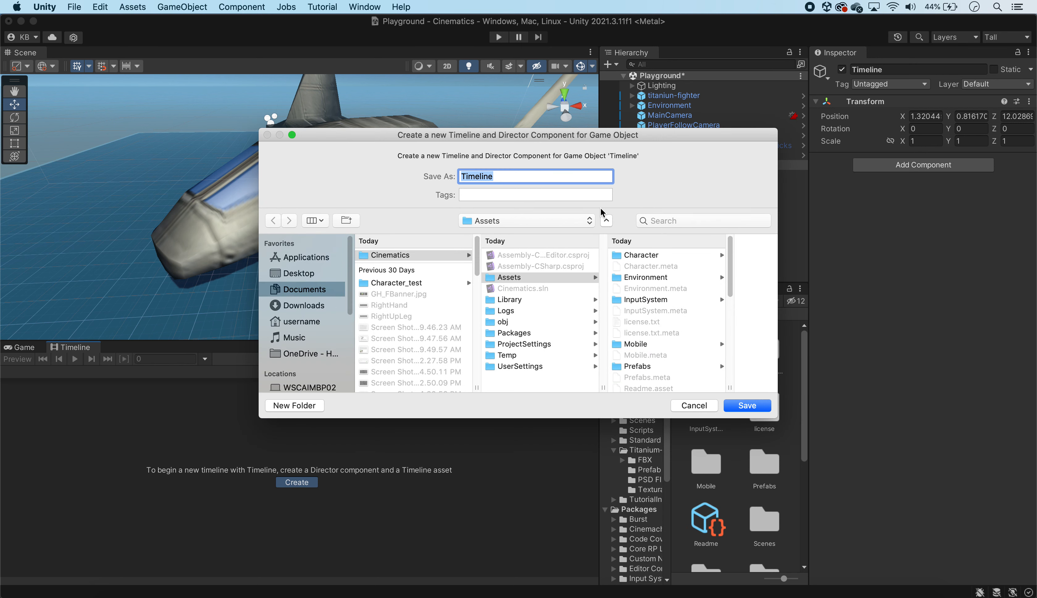
left_click(542, 278)
left_click(295, 406)
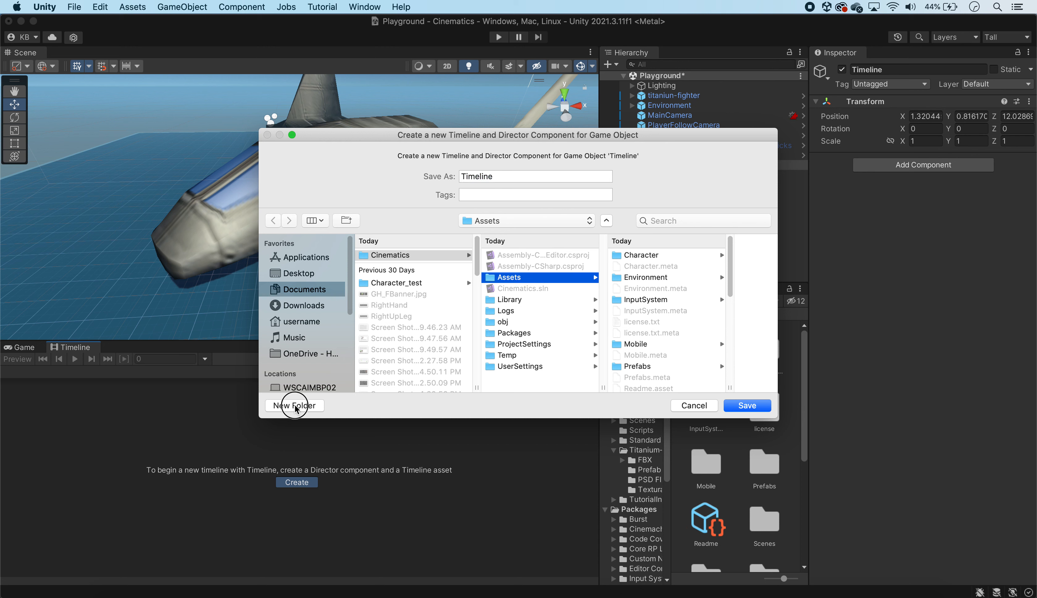
type("Timeline")
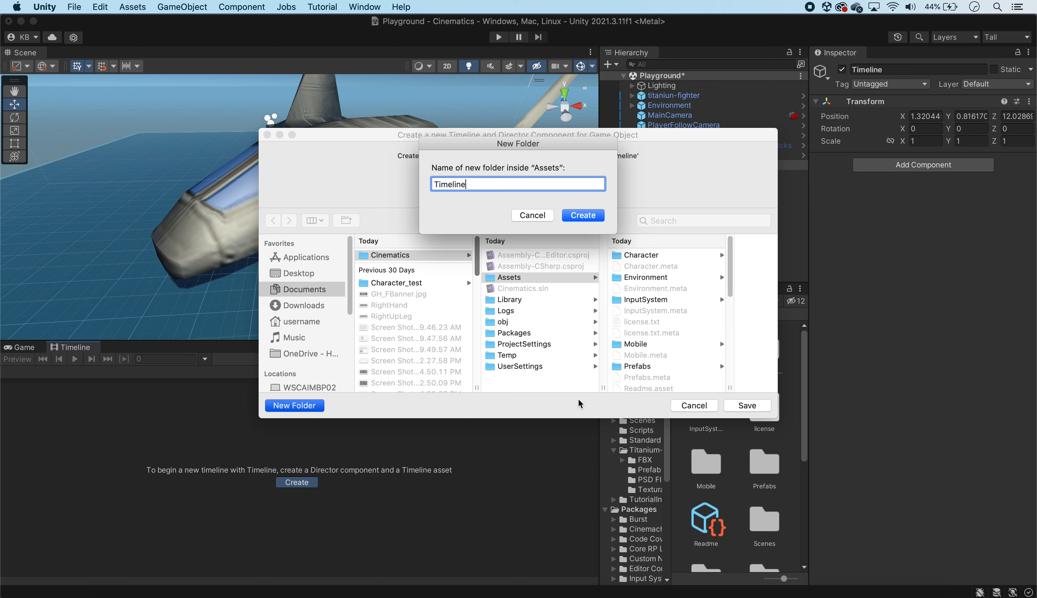
left_click(586, 216)
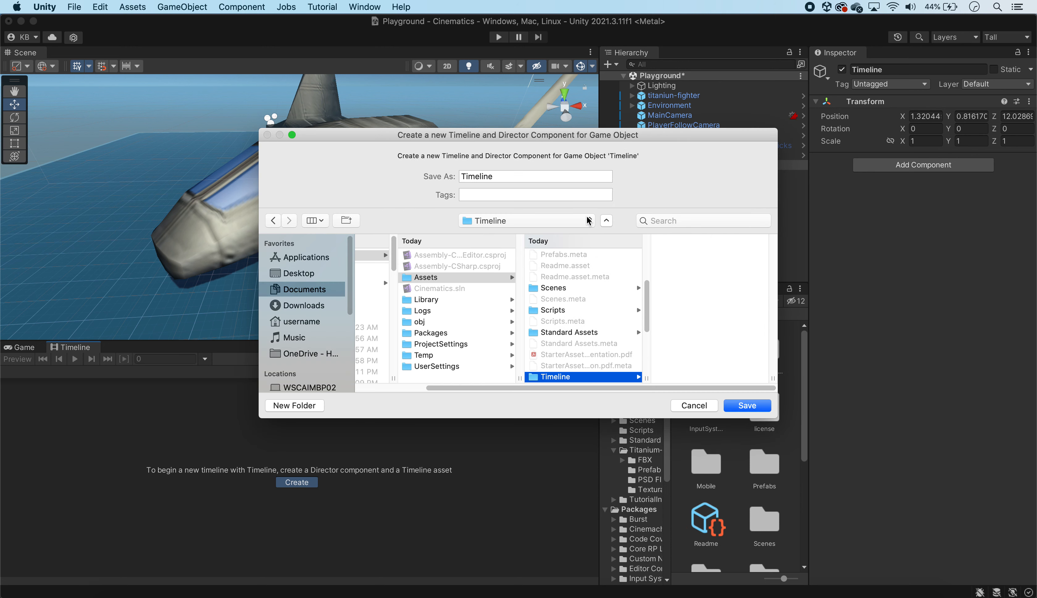
left_click(754, 407)
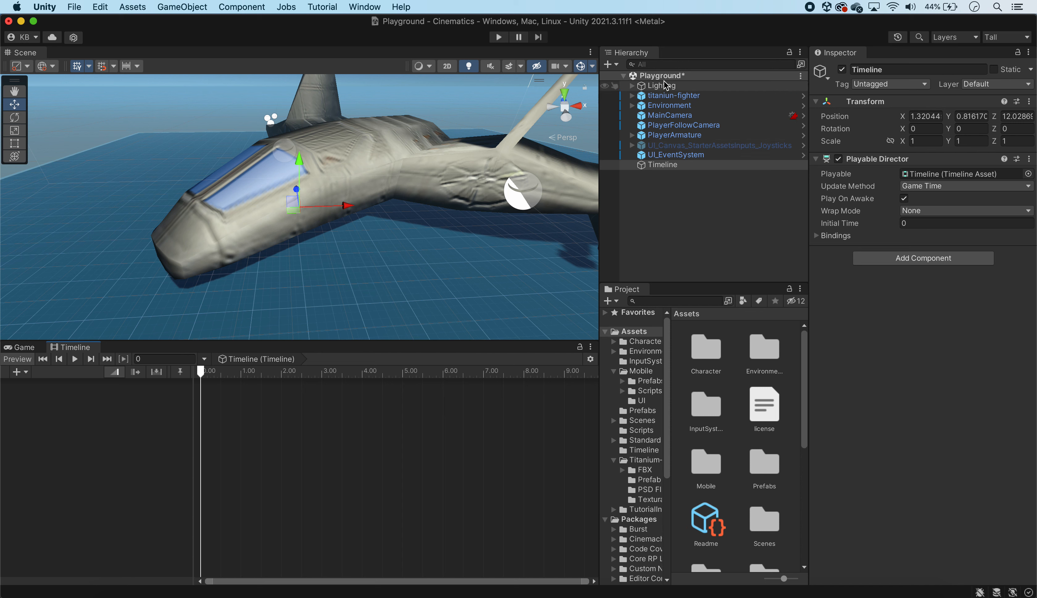
Step: Make the titaniun-fighter a child of the Timeline object in the scene hierarchy
left_click(657, 96)
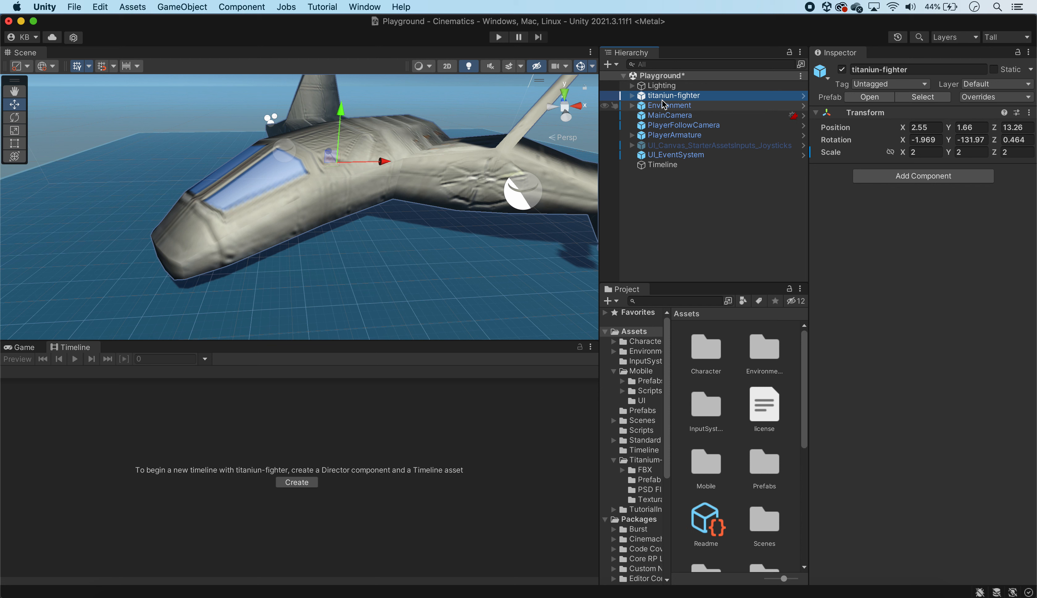
left_click_drag(660, 99, 659, 164)
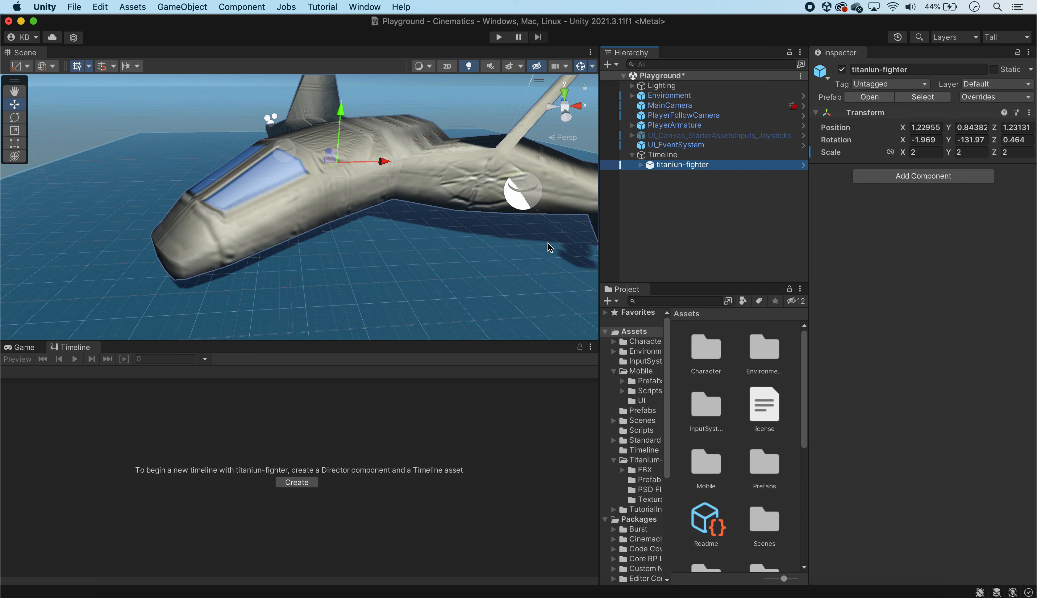
Step: Add an Animation Track to the timeline and bind titaniun-fighter to it, creating an Animator on the ship
left_click(664, 155)
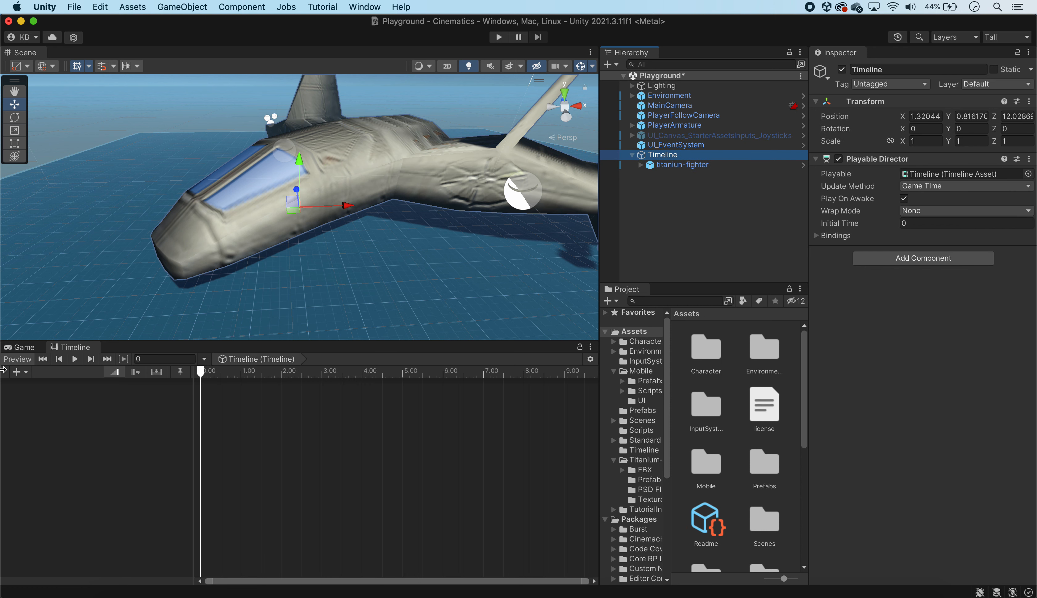
left_click(16, 372)
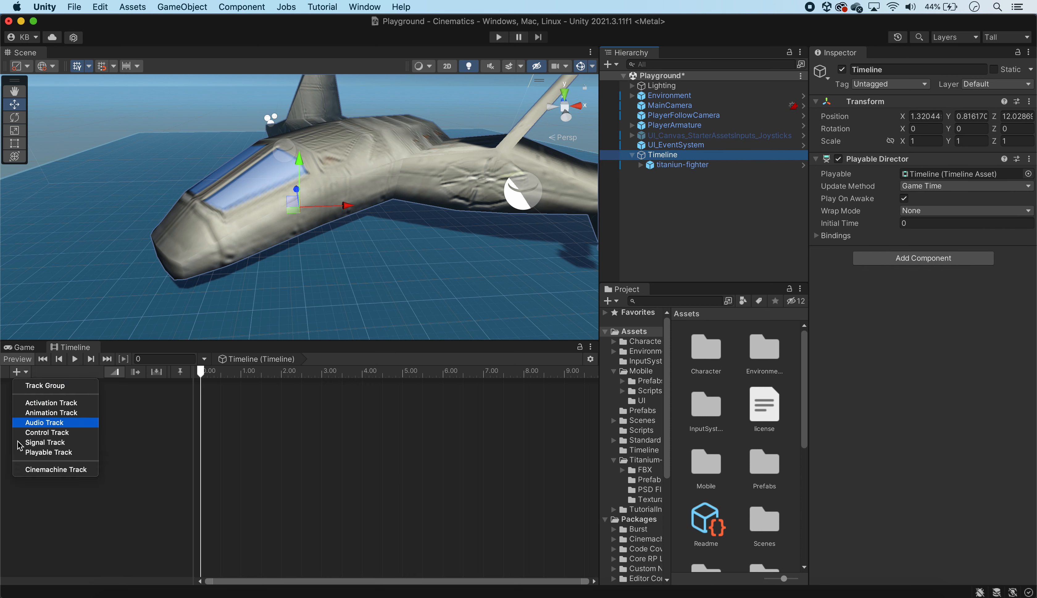
left_click(60, 413)
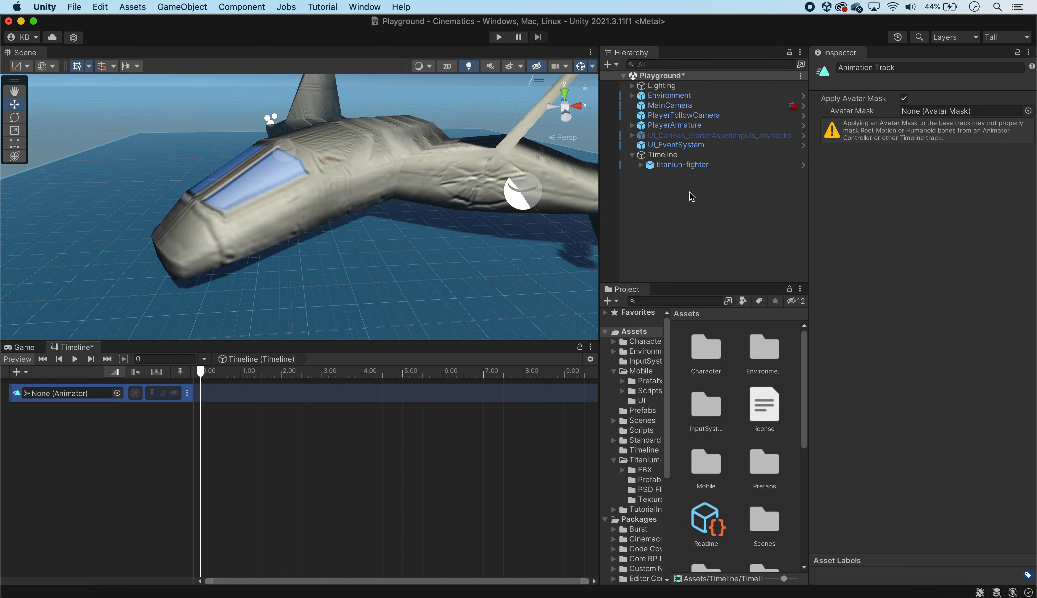
left_click_drag(654, 172, 62, 394)
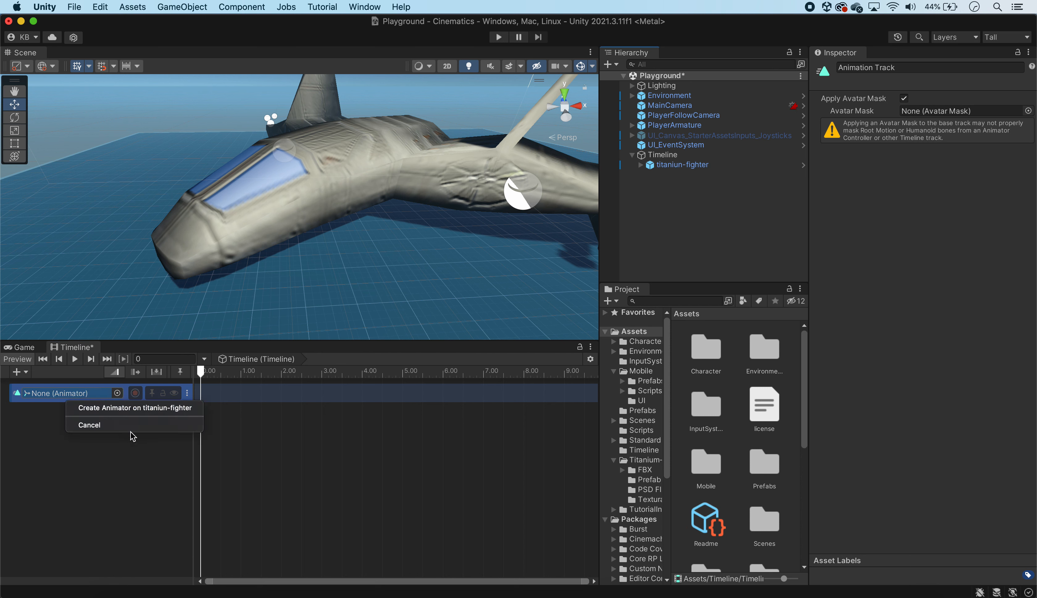
left_click(148, 407)
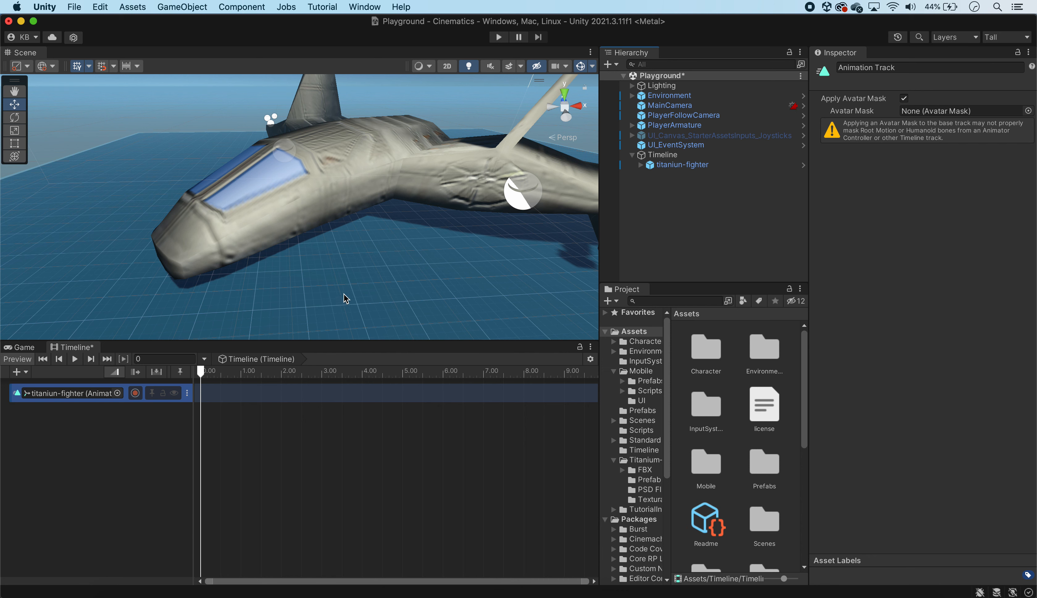
Step: Narrow the Inspector, widen the Scene and Timeline views, and give the Scene view slightly more height
left_click_drag(810, 270, 848, 270)
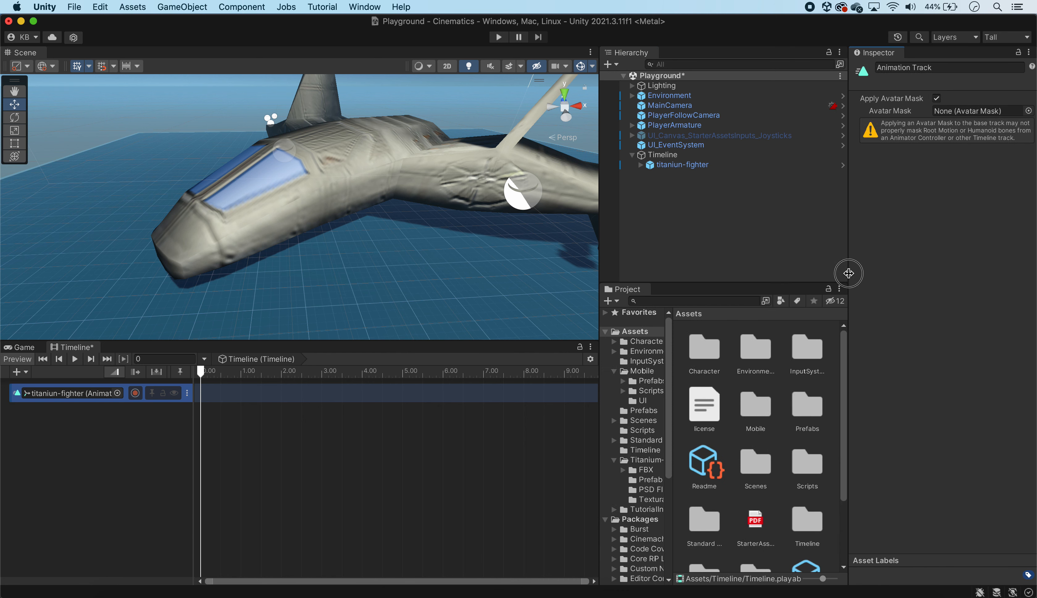
left_click_drag(597, 240, 672, 249)
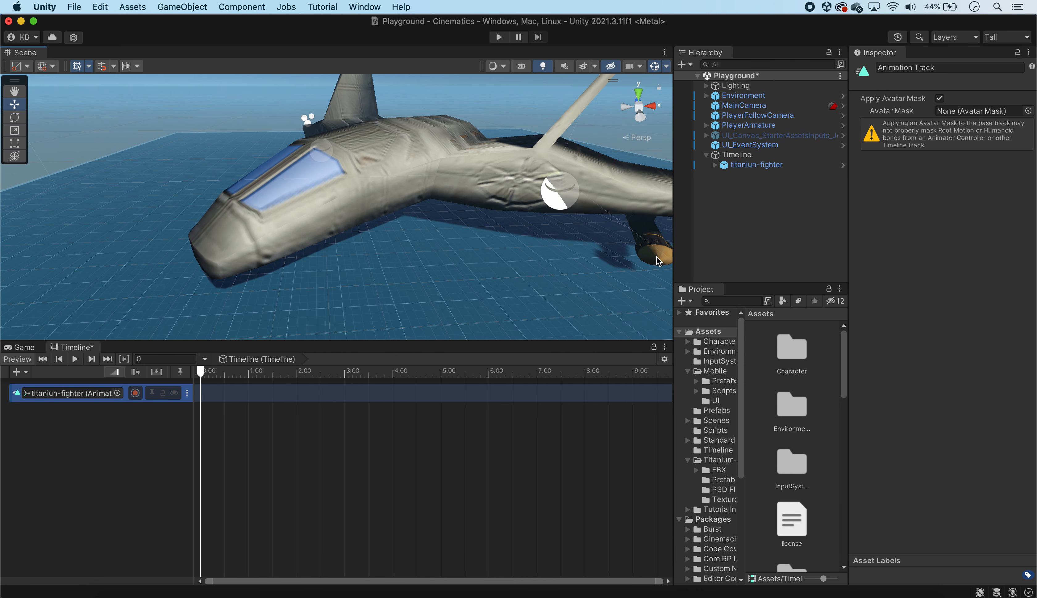
mouse_move(471, 339)
left_mouse_down()
mouse_move(462, 354)
mouse_move(470, 349)
left_mouse_up()
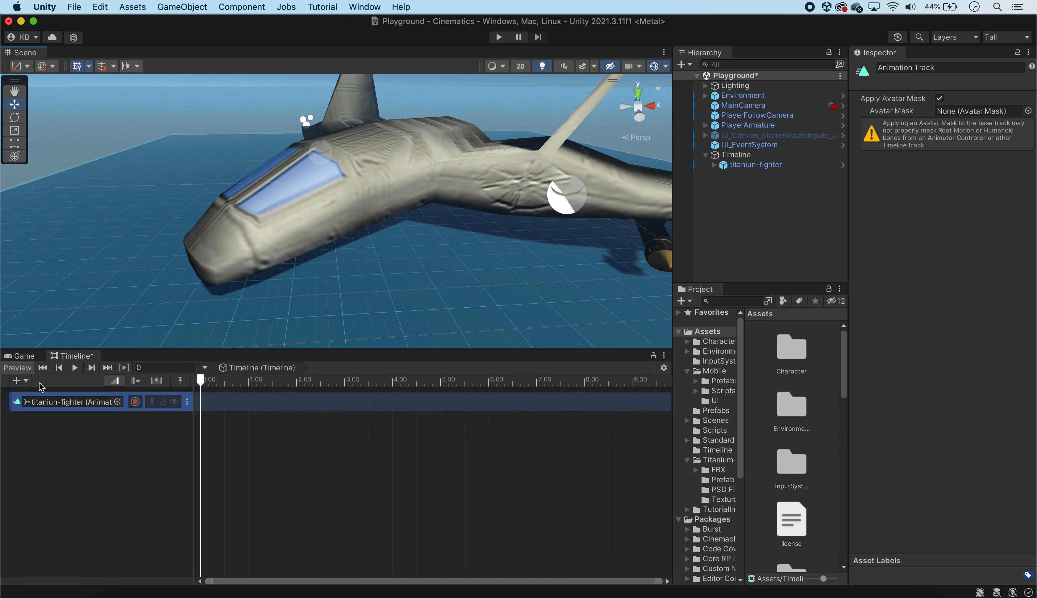
Step: Start recording on the titaniun-fighter track and lock the Timeline window before selecting the ship in the hierarchy
left_click(136, 401)
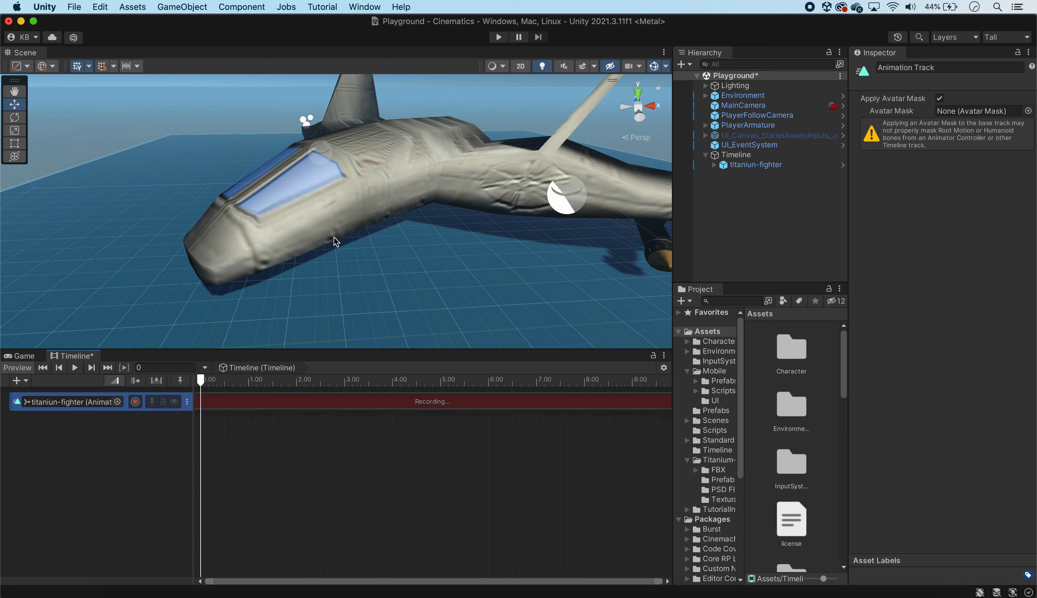
left_click(15, 118)
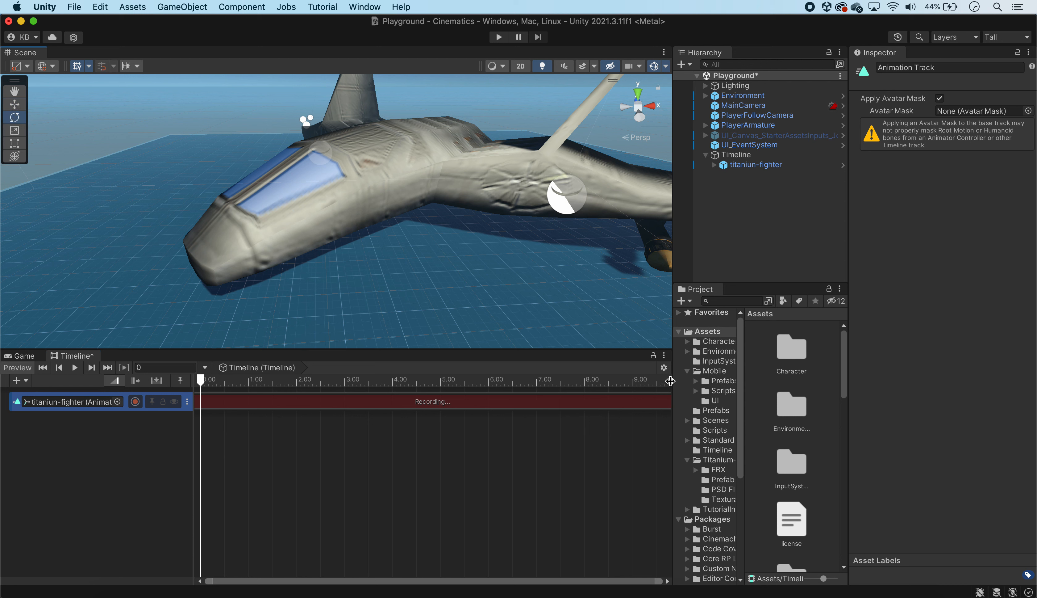
left_click(653, 354)
left_click(765, 164)
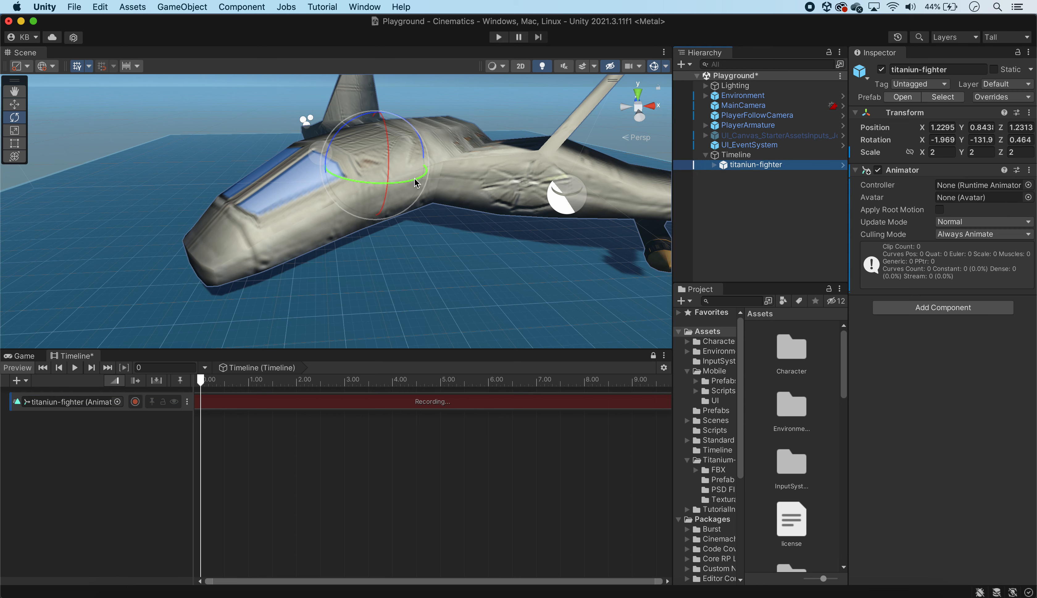
left_click_drag(416, 182, 309, 190)
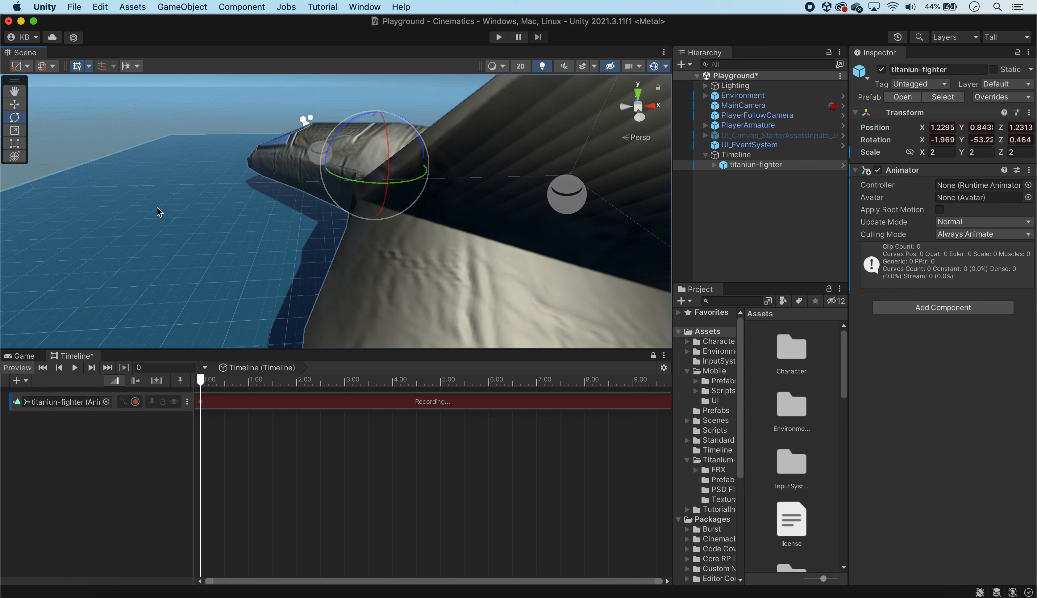
scroll(162, 217, "down", 10)
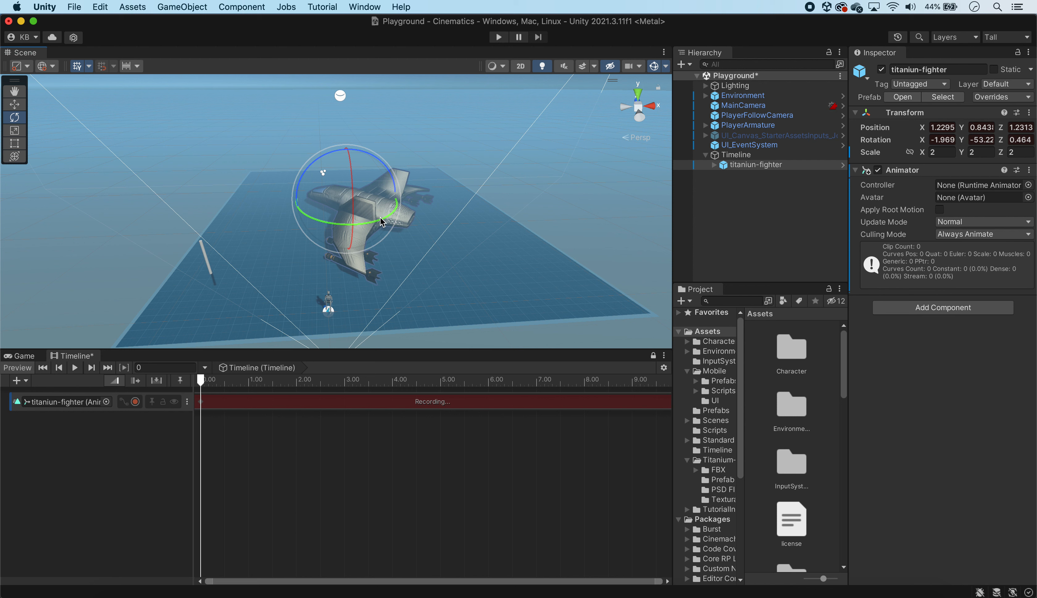
key("super+z")
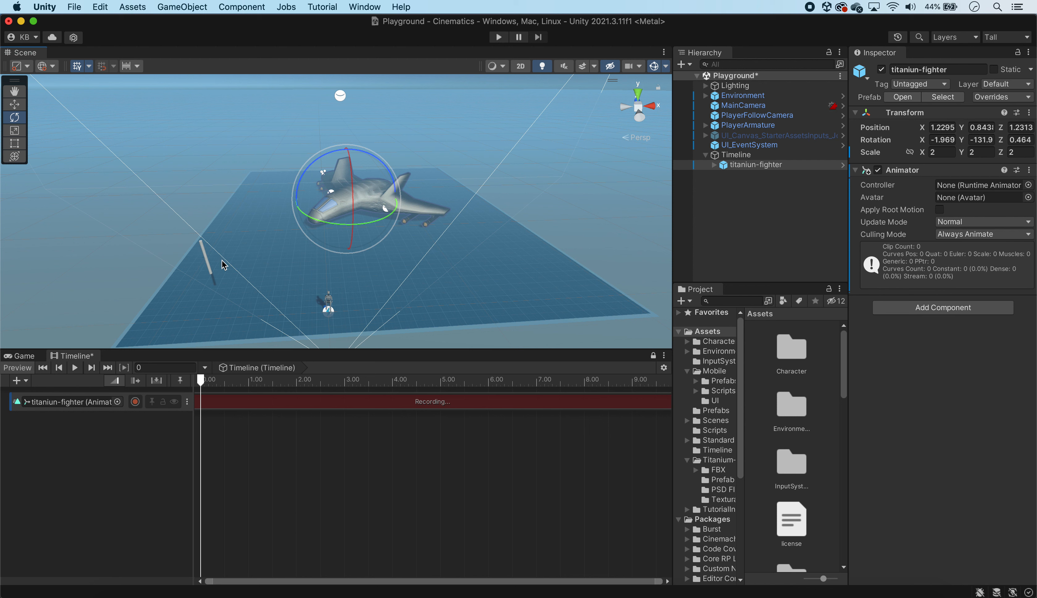
Step: Record the fighter's starting keyframe at time 0 by moving it slightly along the X axis to 0.88
left_click(14, 105)
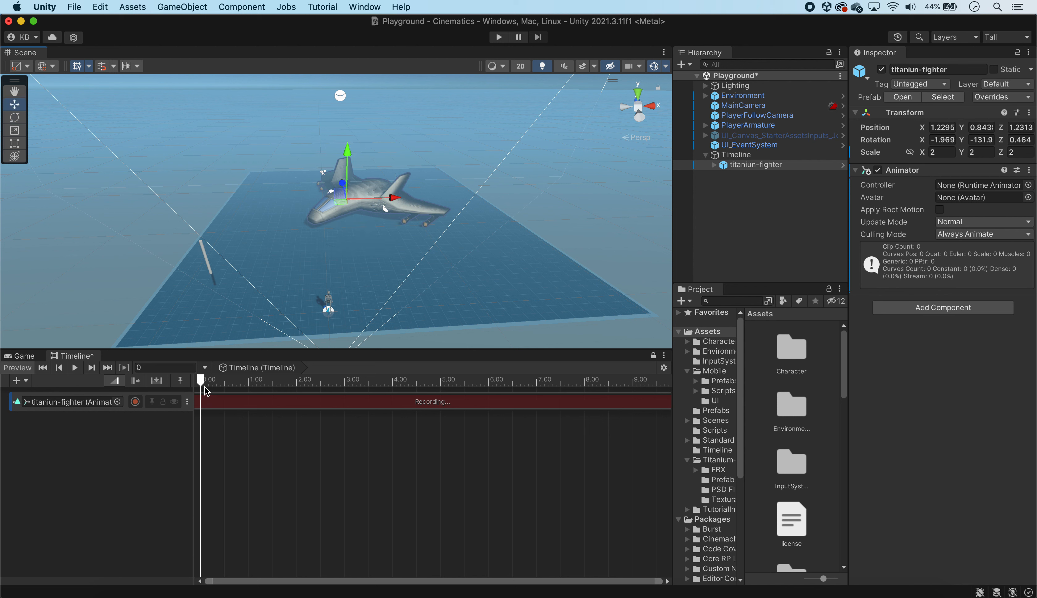
left_click_drag(201, 381, 173, 379)
left_click_drag(394, 201, 365, 232)
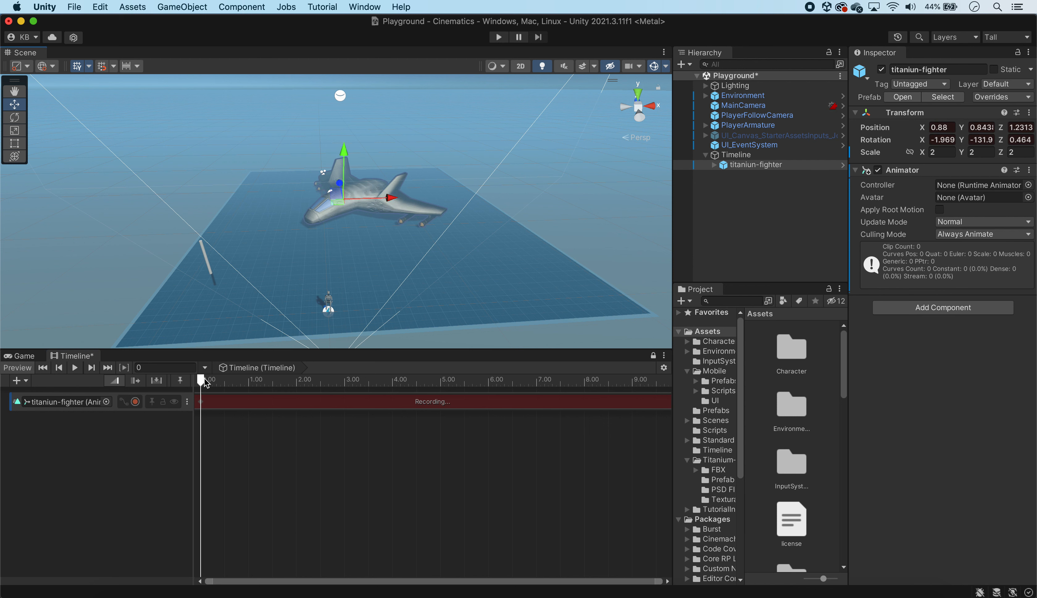
Step: Record a keyframe at 4 seconds with the fighter rotated about its vertical axis to a Y rotation of about 32 degrees
left_click_drag(203, 382, 273, 382)
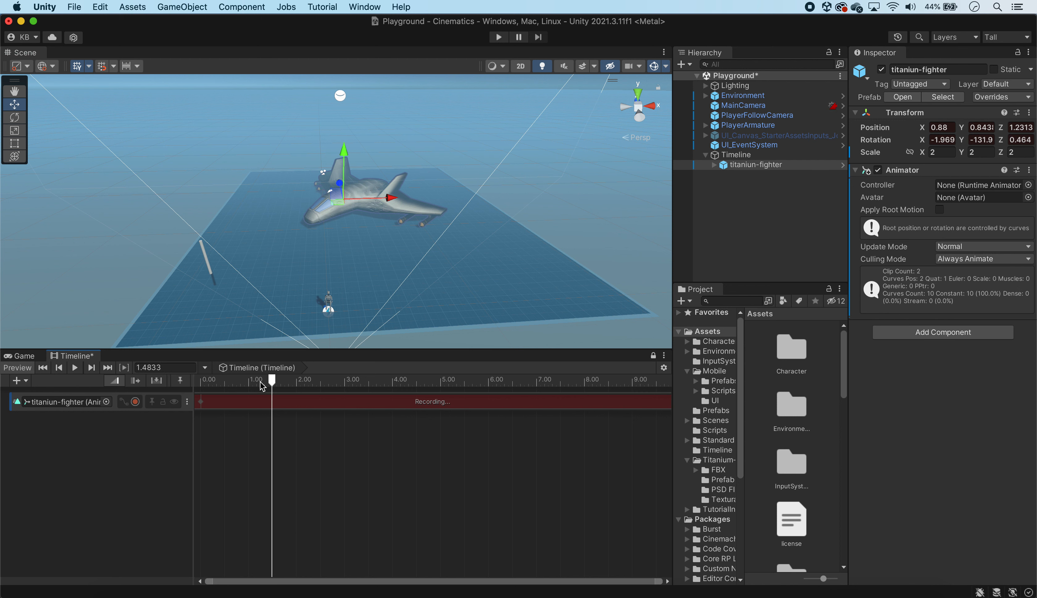
left_click(15, 117)
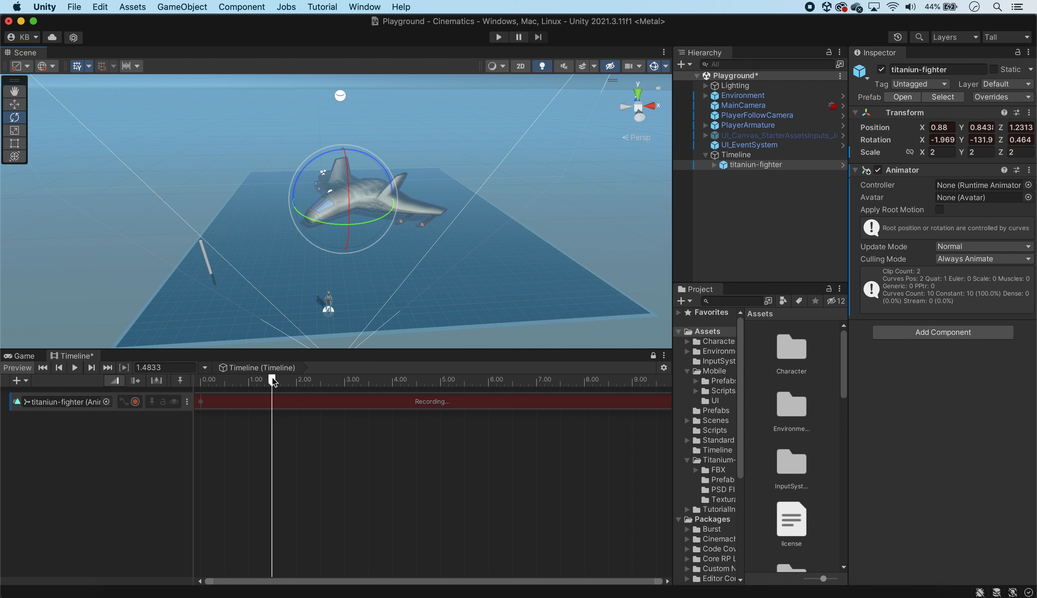
left_click_drag(275, 378, 392, 391)
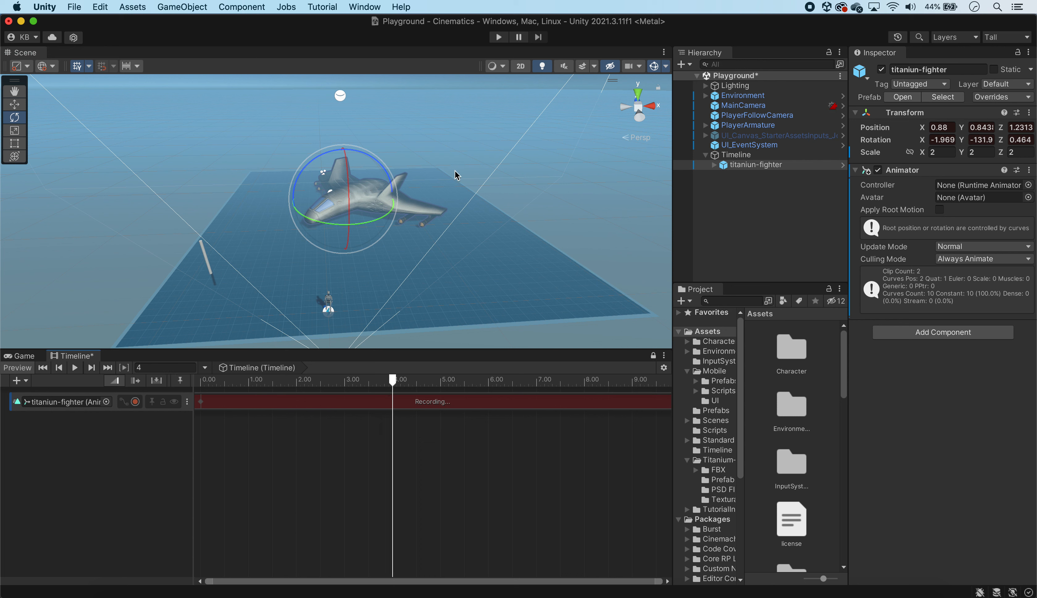
left_click_drag(385, 215, 222, 214)
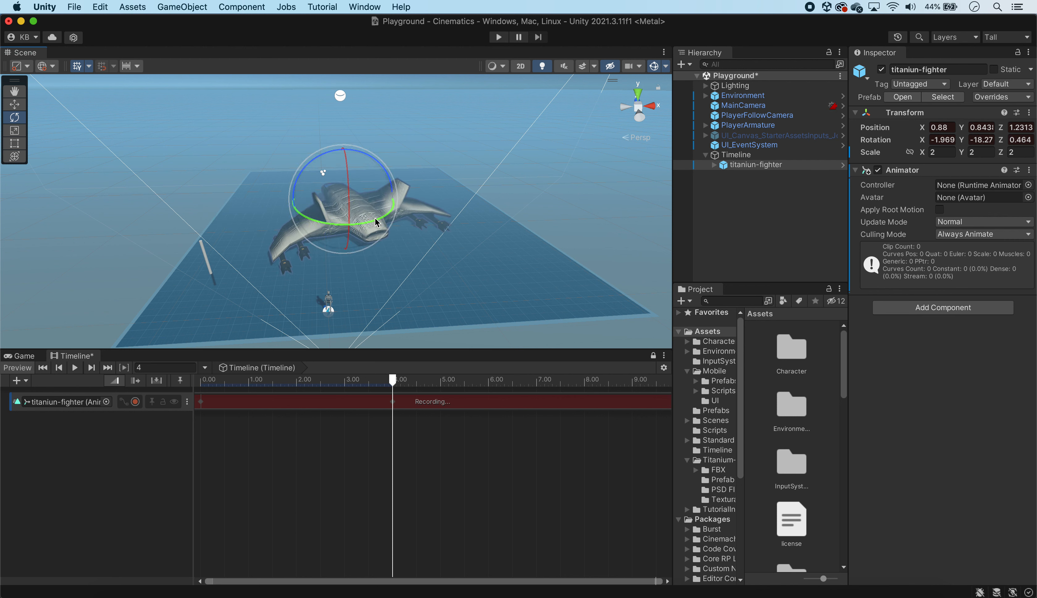
left_click_drag(377, 222, 306, 225)
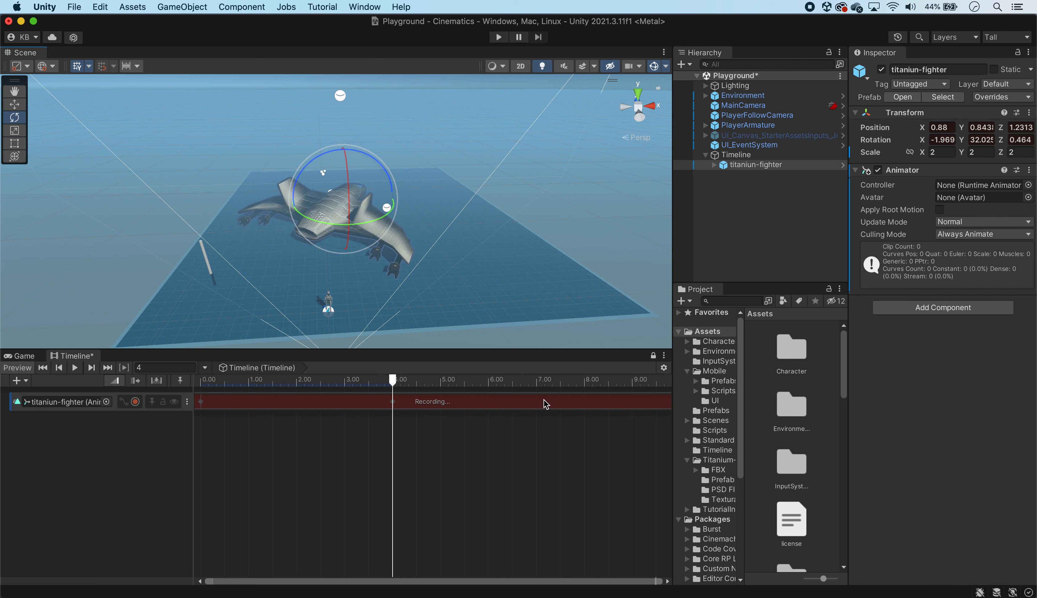
Step: Record a keyframe at 7 seconds with the fighter raised to a Y position of 7.58
left_click(537, 387)
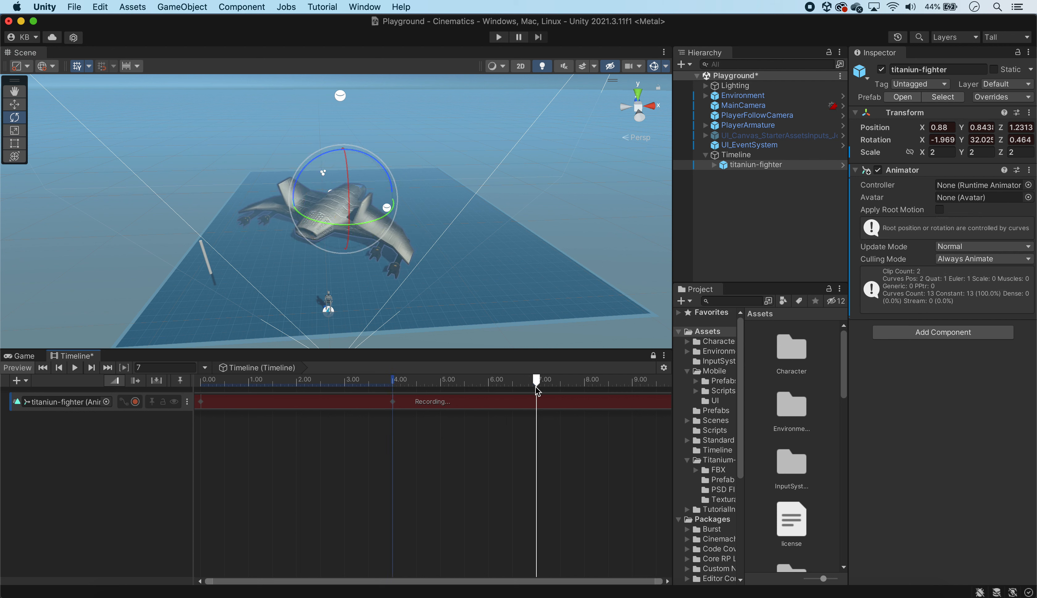
left_click(15, 106)
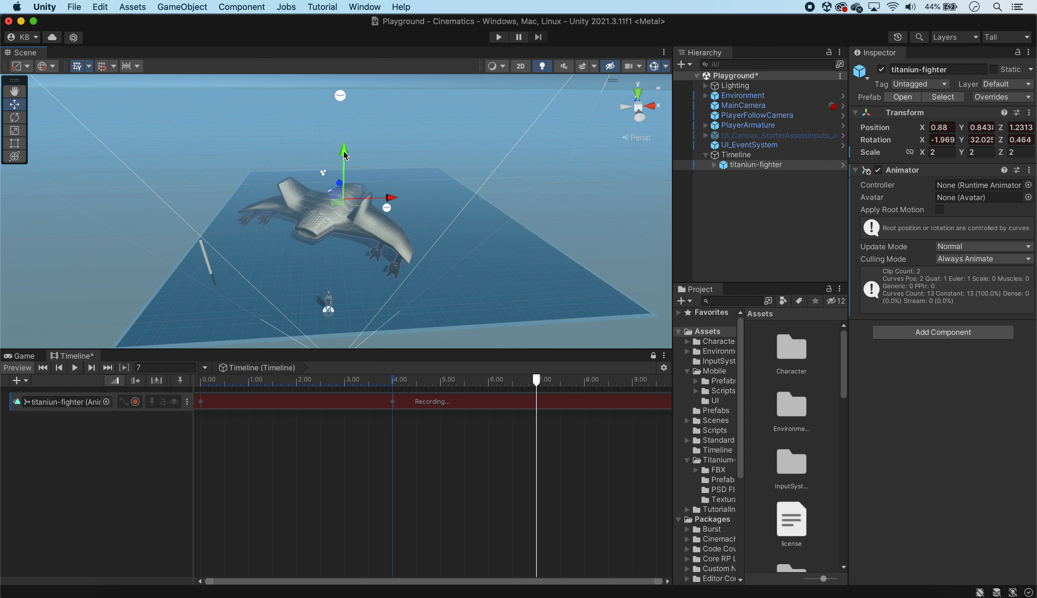
left_click_drag(345, 156, 350, 84)
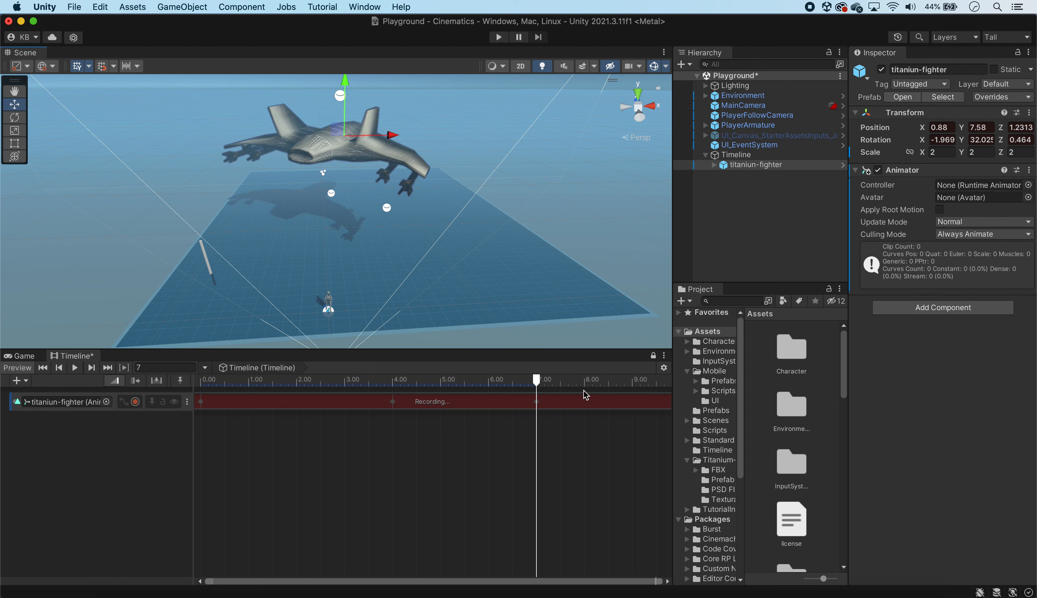
Step: Record a keyframe at about 8.5 seconds with the fighter flown far away, to about X 69.39 and Z 156.6
left_click(609, 385)
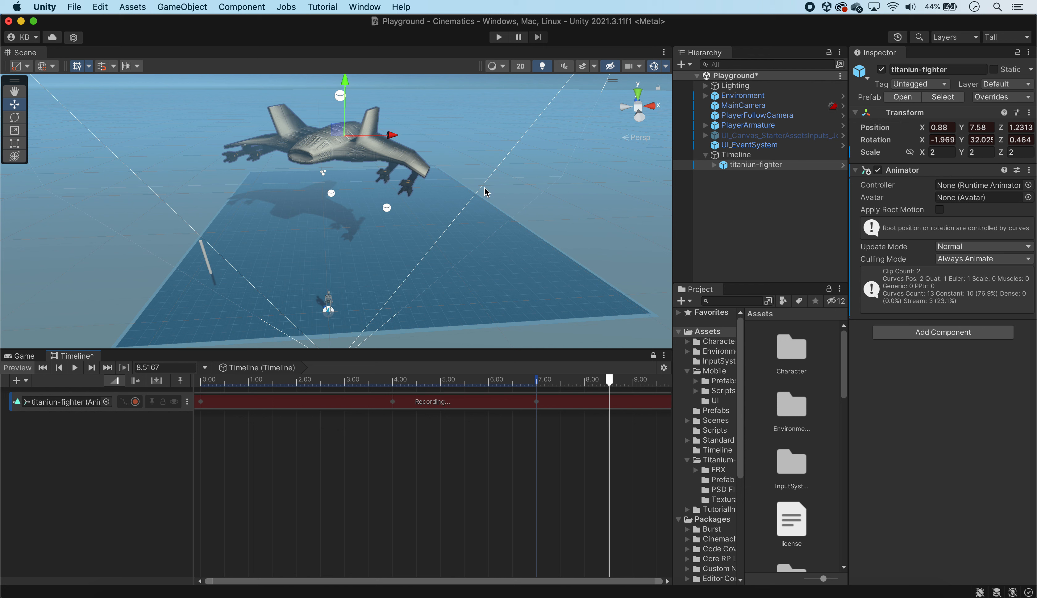
left_click_drag(541, 171, 433, 138, "alt")
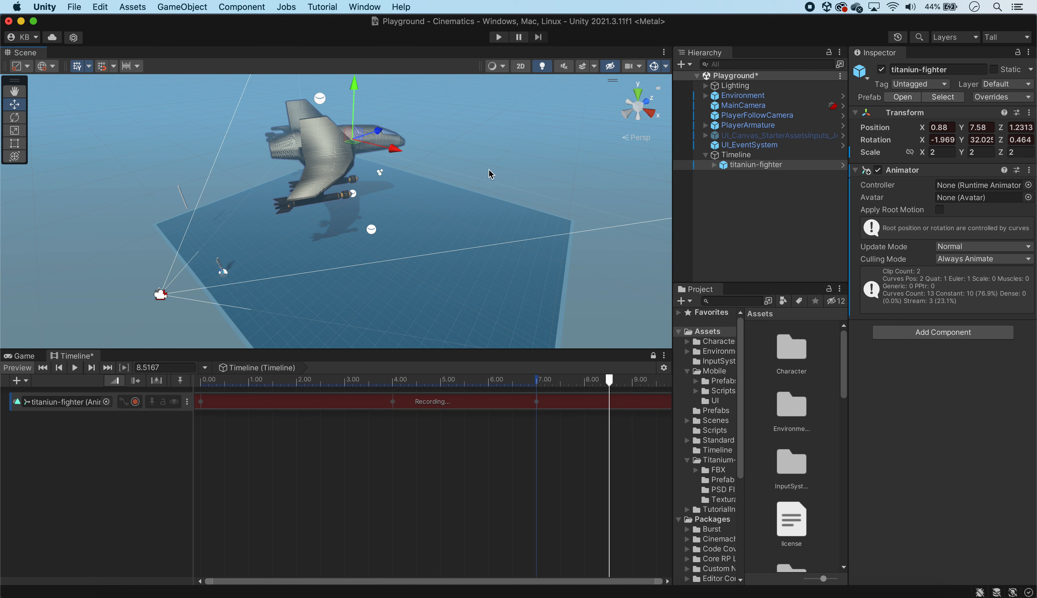
scroll(489, 174, "down", 5)
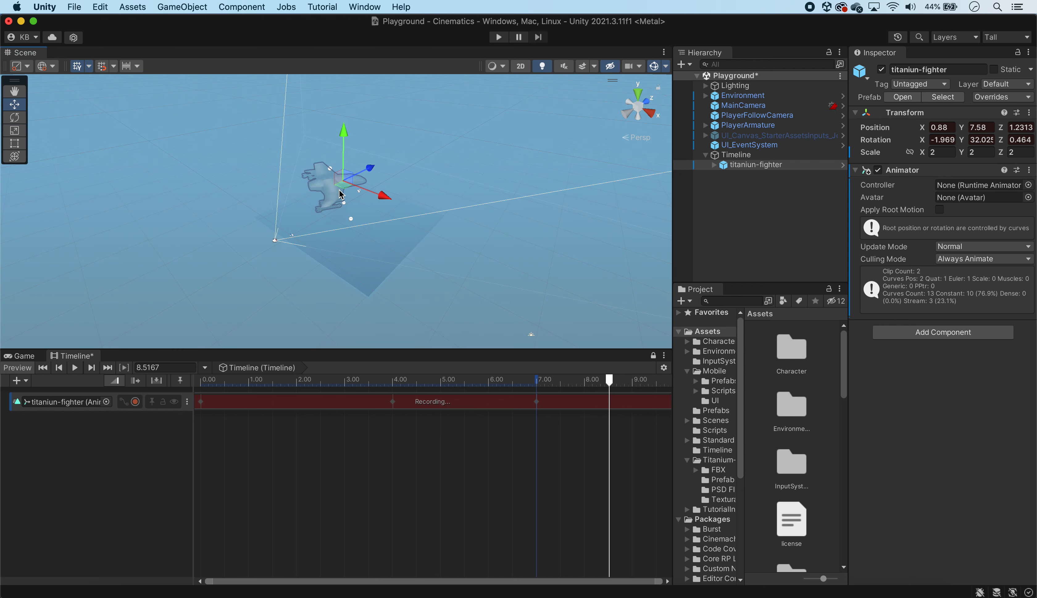
left_click_drag(345, 190, 700, 116)
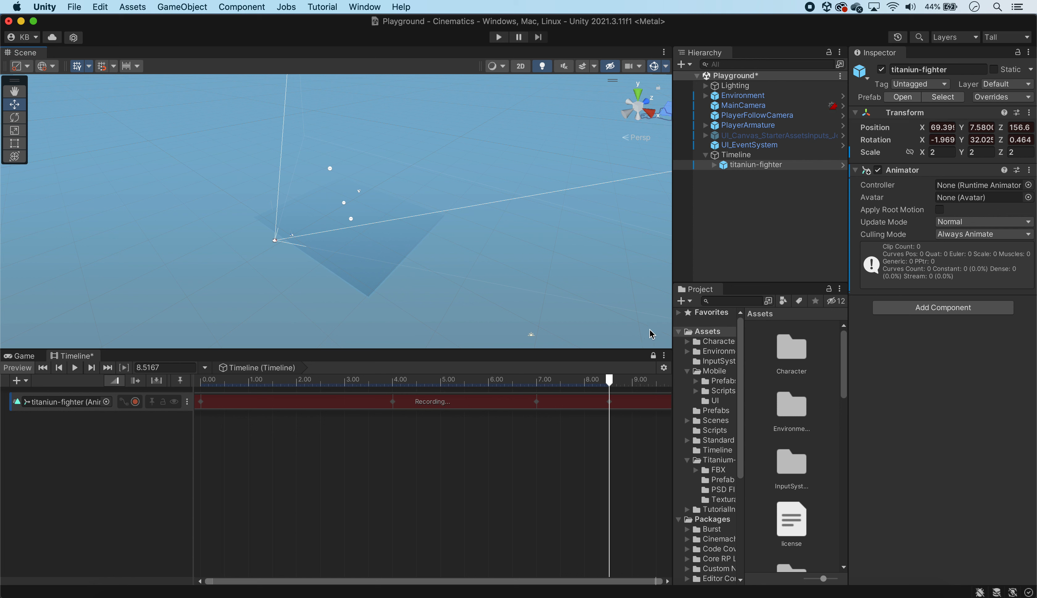
left_click_drag(289, 266, 403, 236, "alt")
scroll(345, 243, "up", 5)
scroll(345, 243, "up", 3)
left_click_drag(343, 259, 347, 285, "alt")
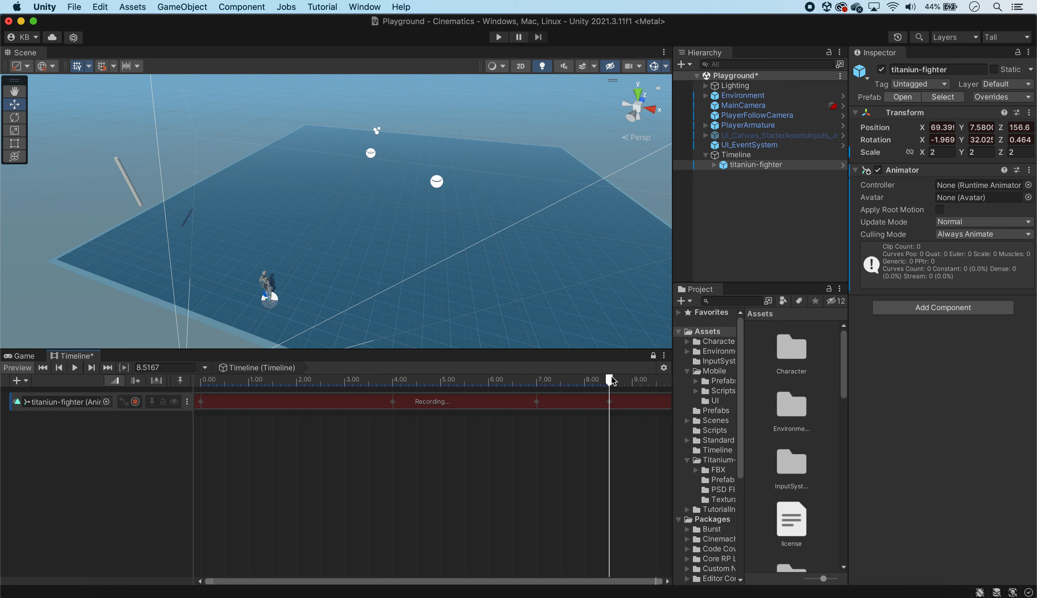
Step: Scrub through the fighter's recorded animation to review its motion, returning the playhead to time 0
left_click_drag(612, 381, 186, 382)
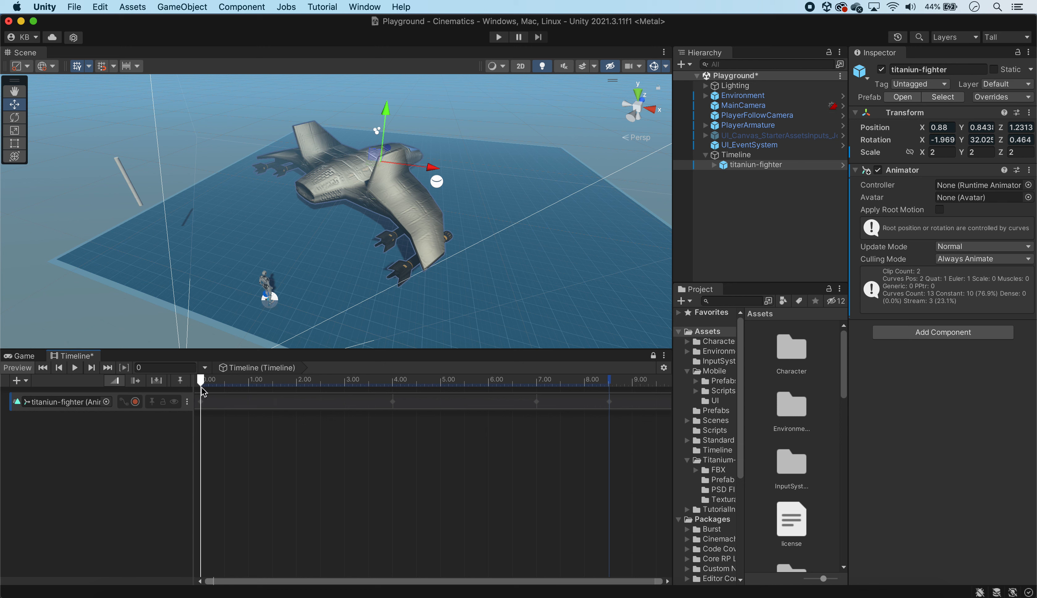
left_click_drag(201, 382, 194, 442)
left_click(272, 405)
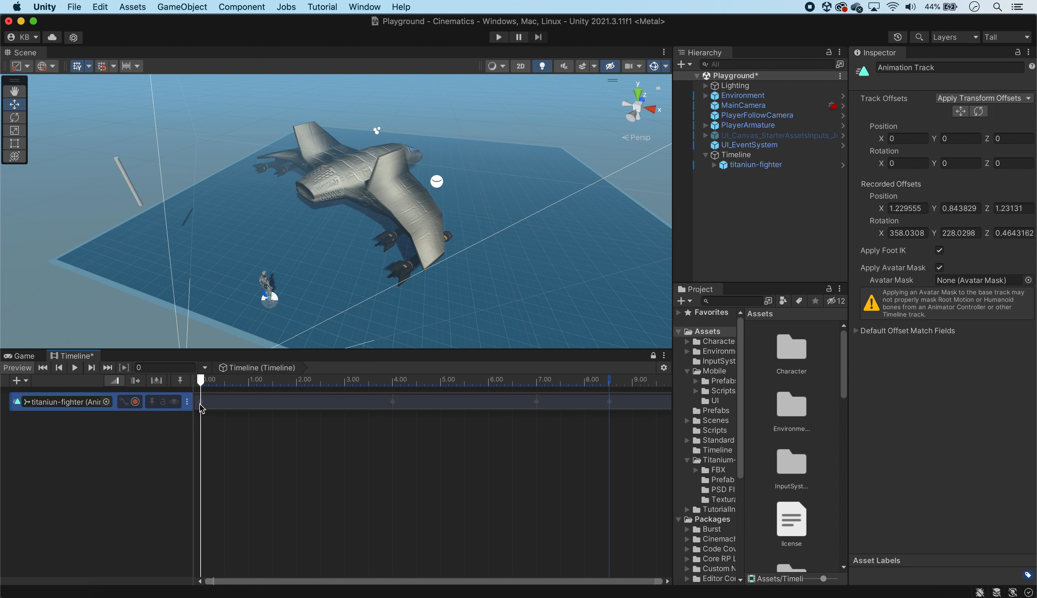
left_click_drag(203, 380, 176, 379)
Step: Open the track's recorded clip in the Animation window and move the first position keyframe to about 2 seconds
double_click(341, 401)
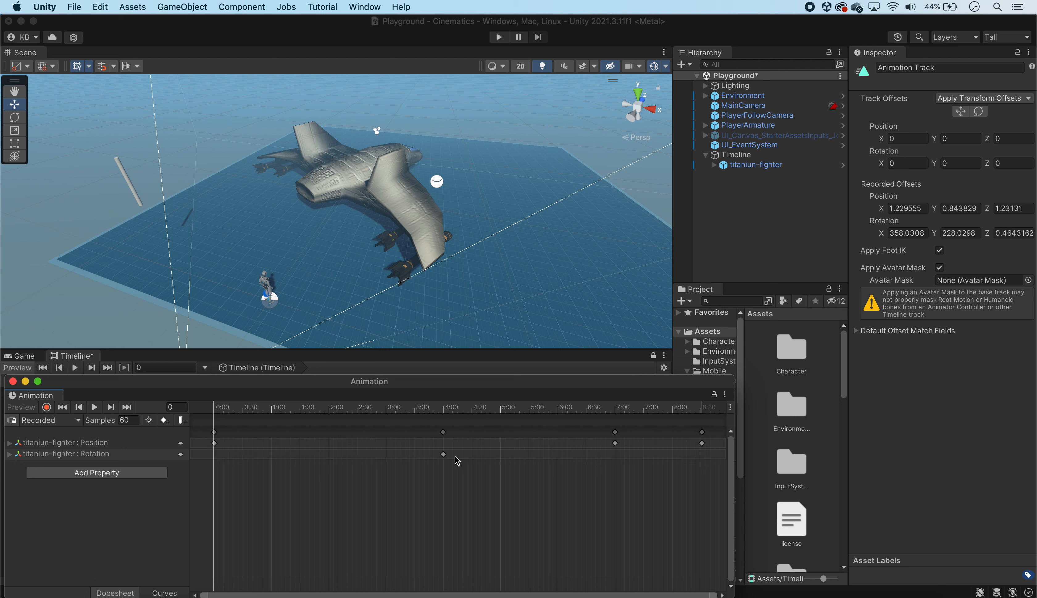
left_click(330, 415)
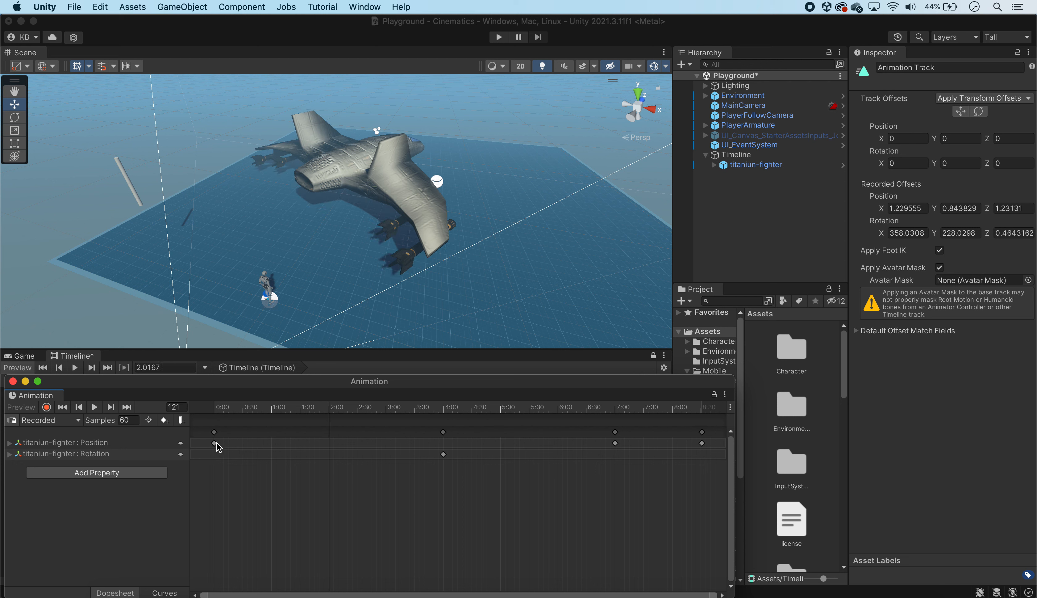
left_click_drag(215, 443, 329, 451)
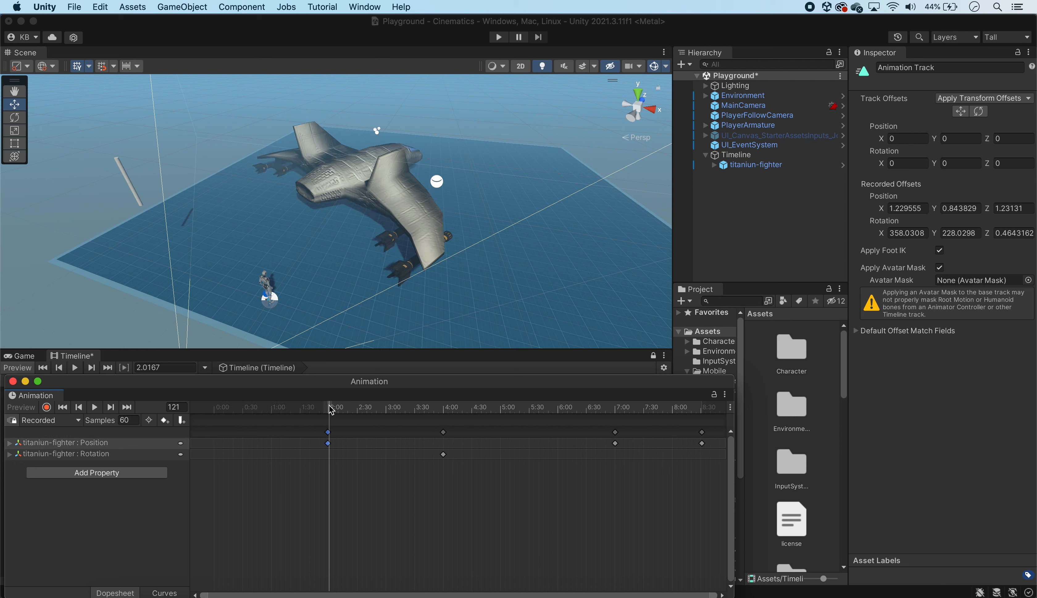
Step: Record a new starting keyframe at time 0 with the fighter turned to a Y rotation of about 197.39
left_click_drag(331, 409, 199, 407)
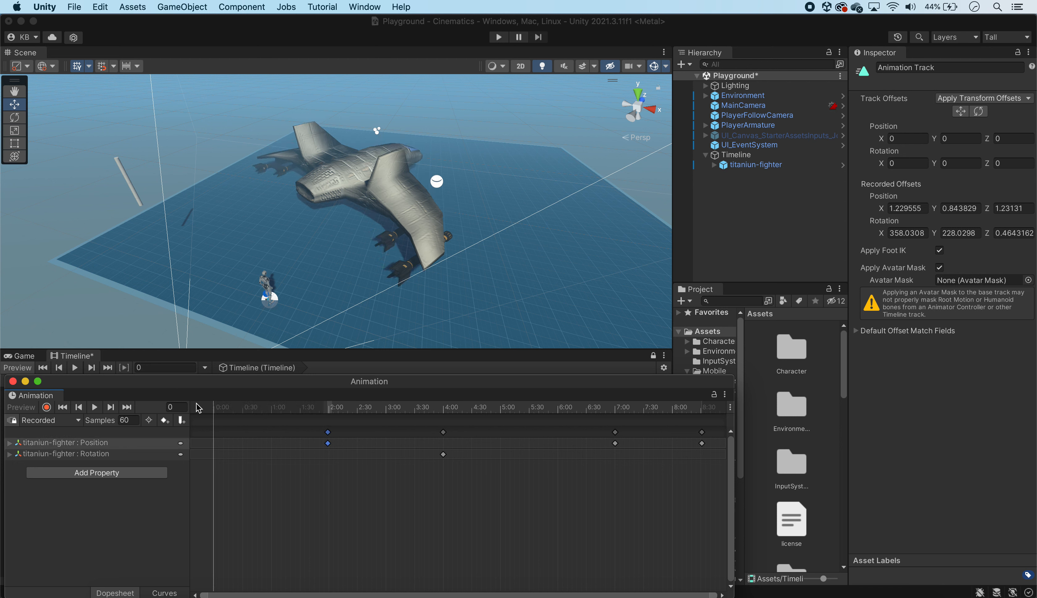
left_click(47, 407)
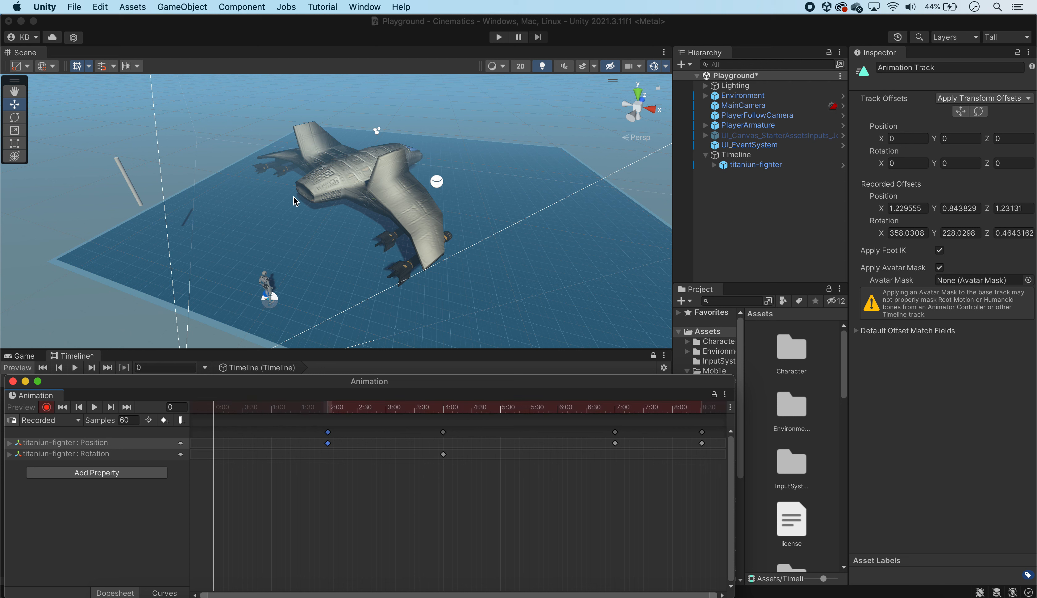
left_click(15, 117)
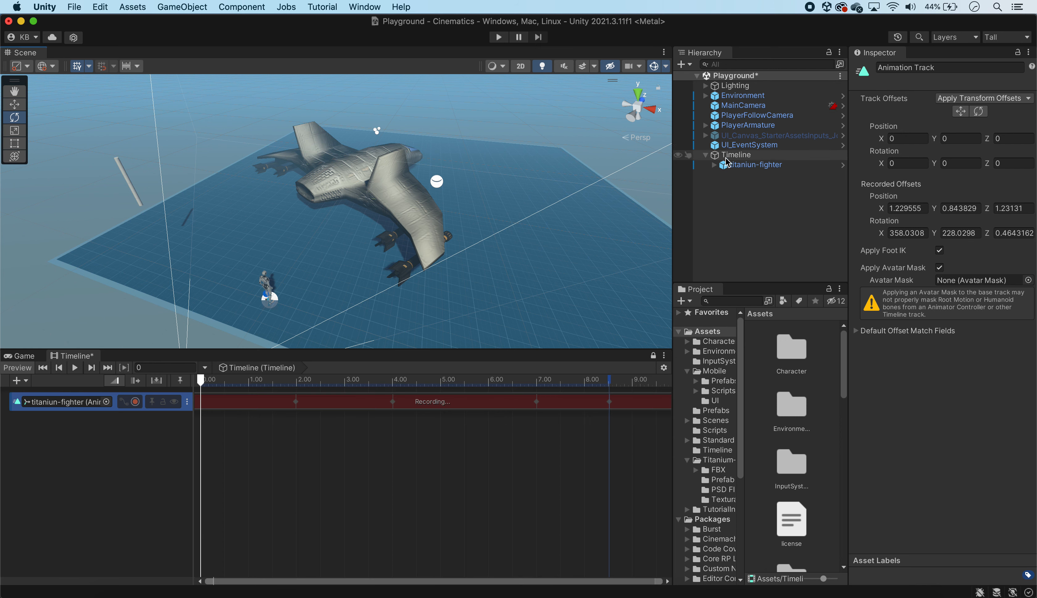
left_click(756, 164)
left_click_drag(403, 188, 341, 190)
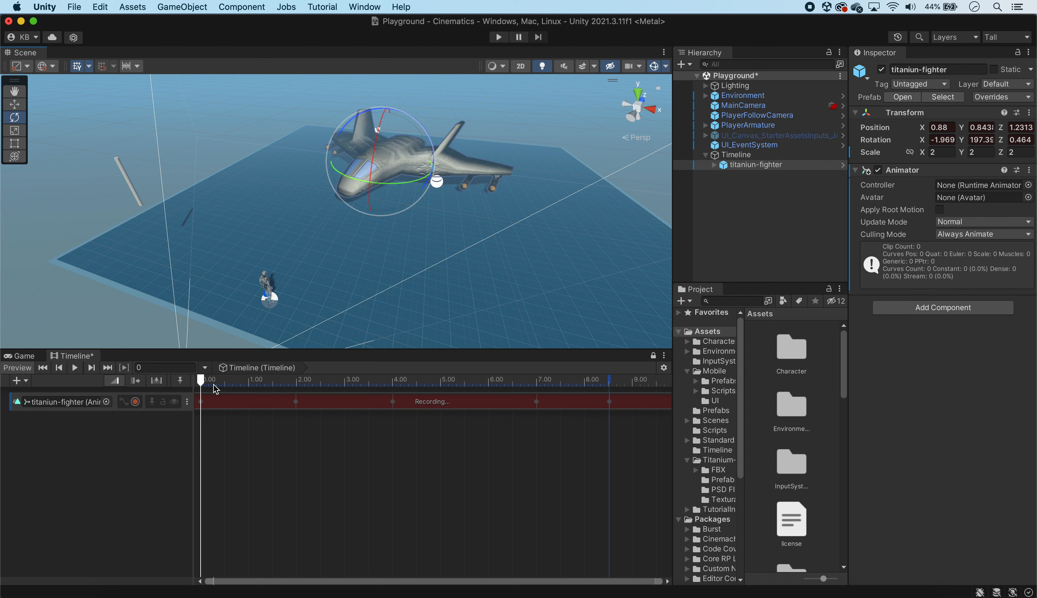
Step: Stop recording and scrub through the fighter's animation, checking the ship in the Game view and returning to time 0
left_click_drag(201, 381, 352, 399)
left_click(135, 402)
left_click_drag(409, 394, 337, 381)
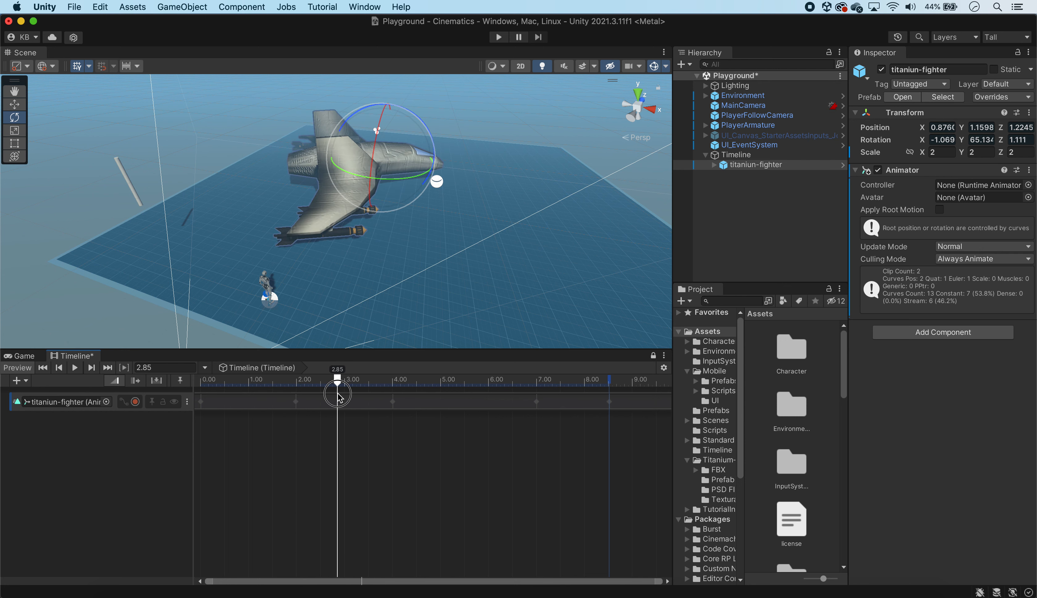
left_click(21, 356)
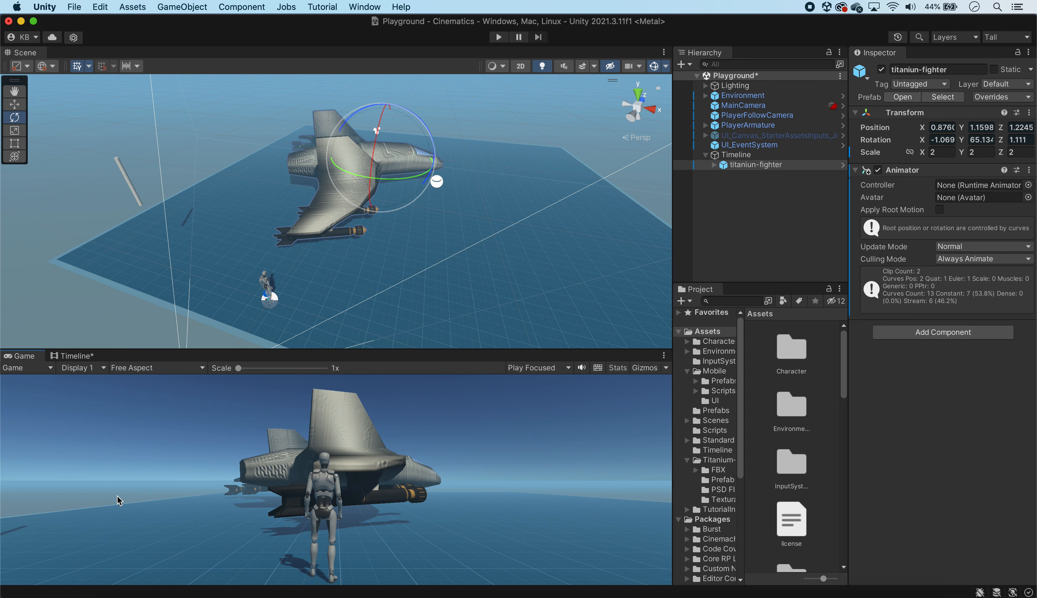
left_click(73, 355)
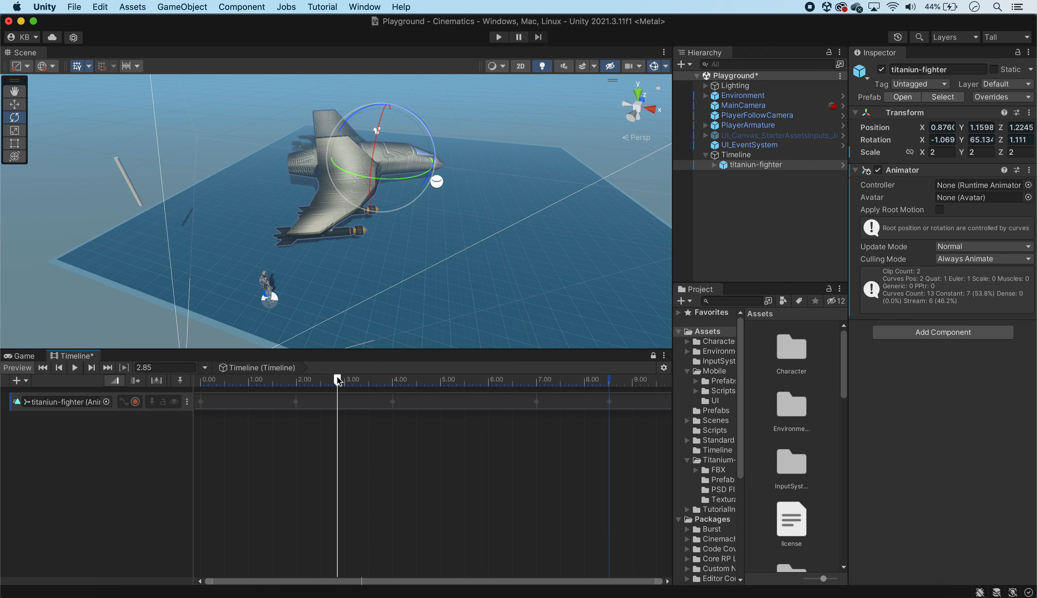
left_click_drag(337, 379, 200, 380)
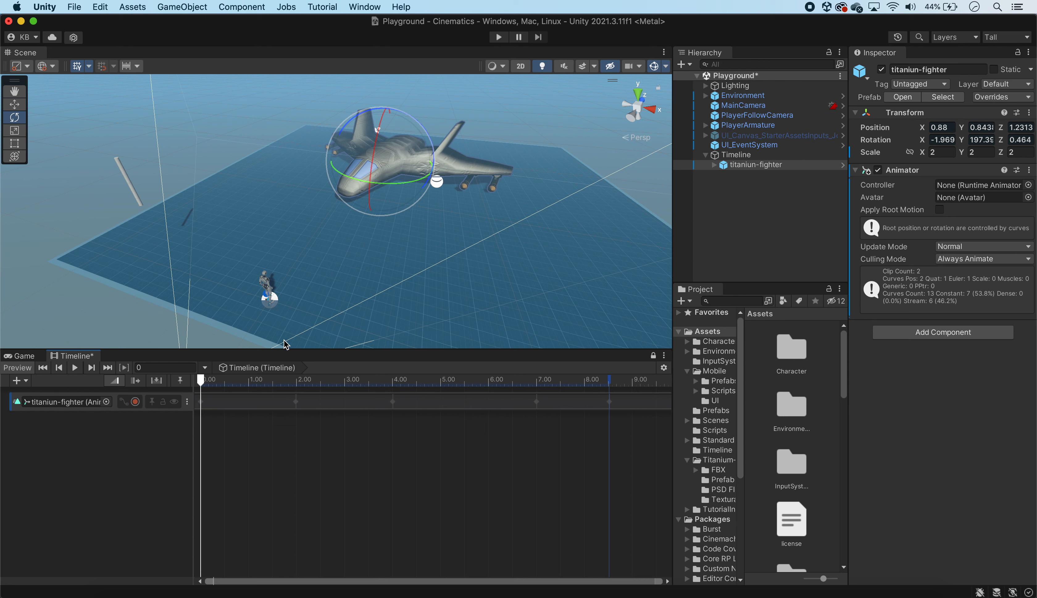
left_click(24, 355)
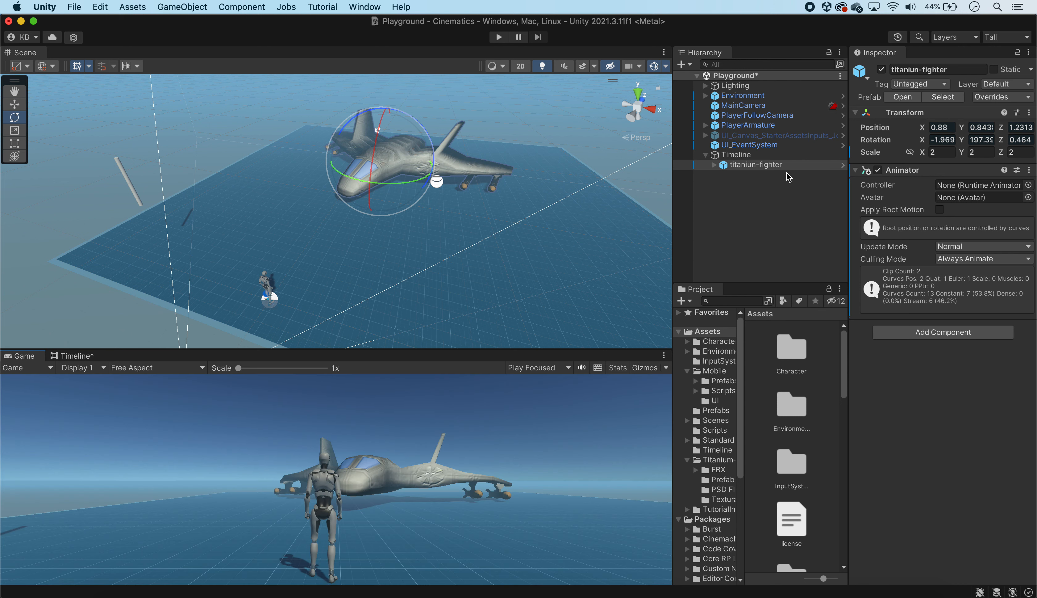
Step: Add a cube to the scene and place it near the player at X -4.81, Y 0.54, Z 1.8
left_click(744, 229)
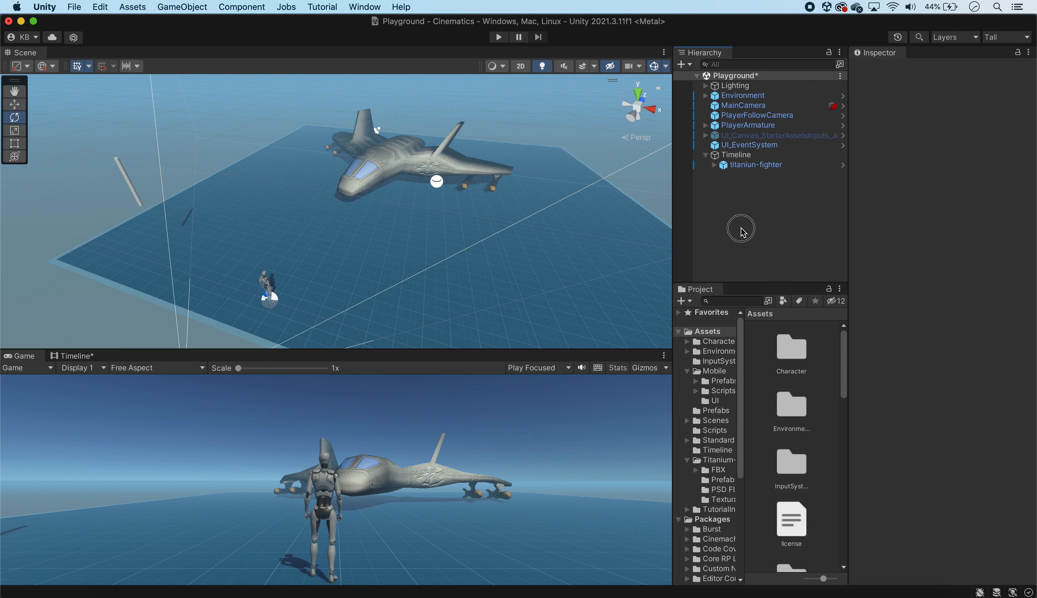
right_click(748, 214)
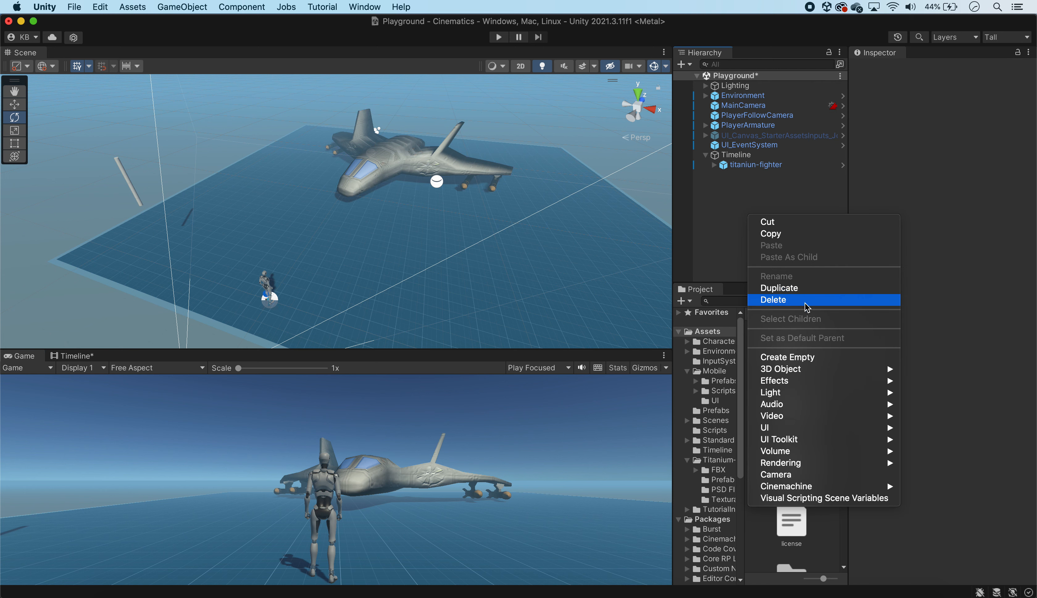
mouse_move(810, 368)
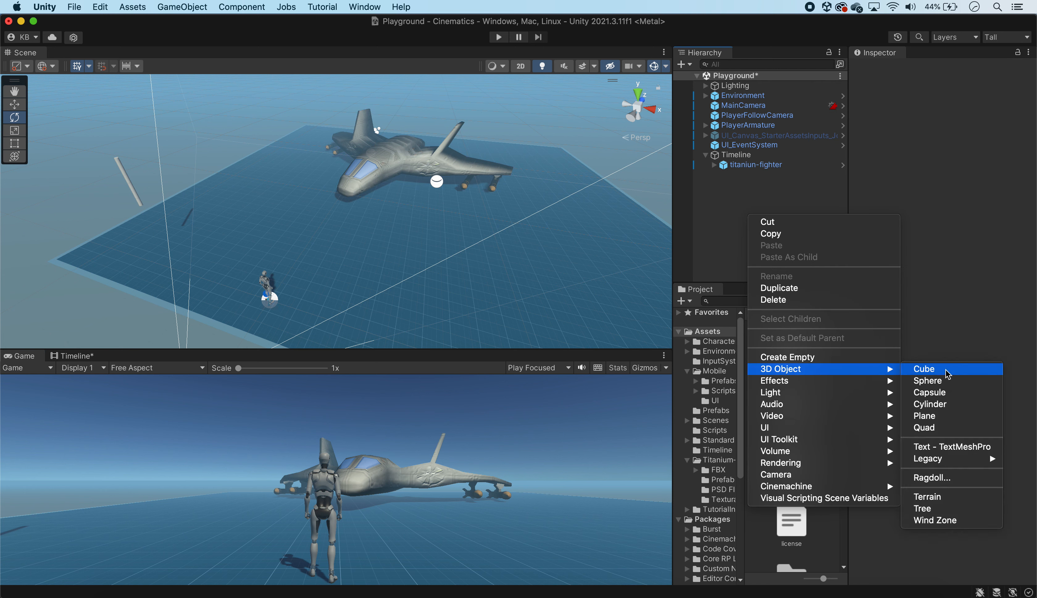
left_click(926, 367)
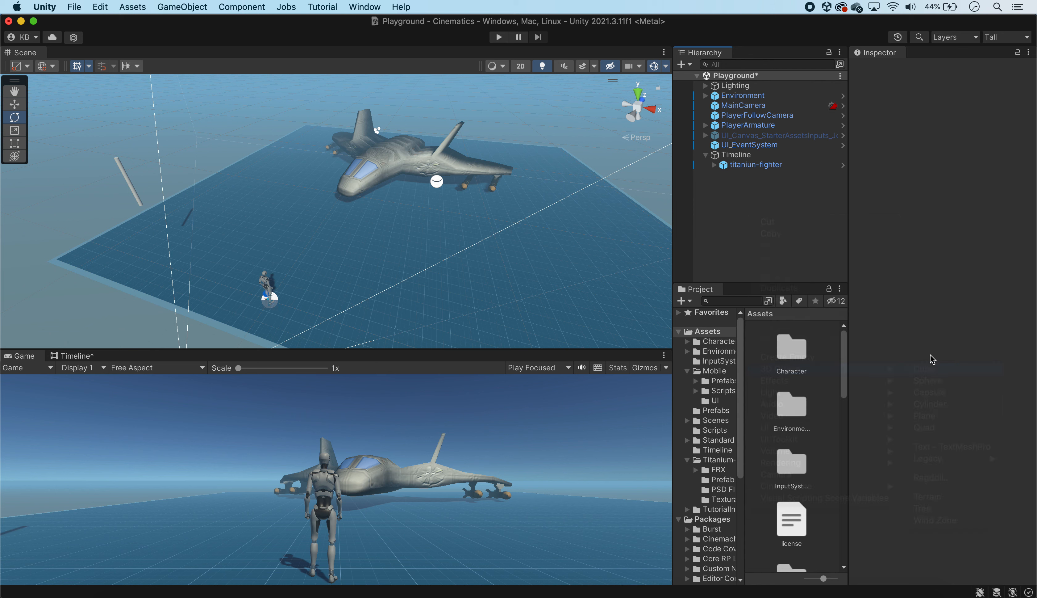
left_click(15, 104)
left_click_drag(336, 167, 300, 228)
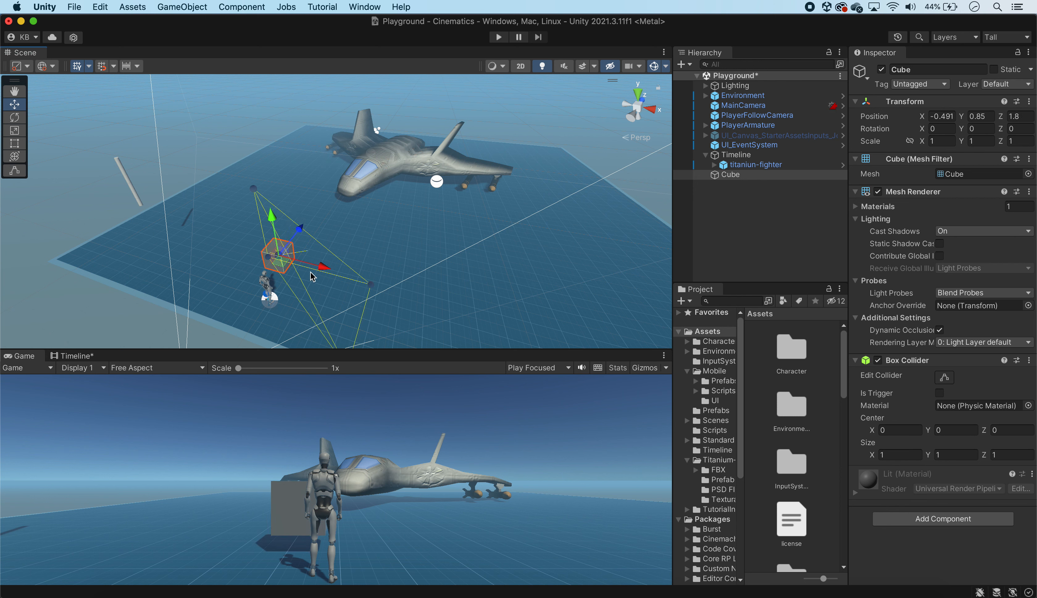
left_click_drag(327, 269, 242, 267)
left_click_drag(192, 197, 190, 201)
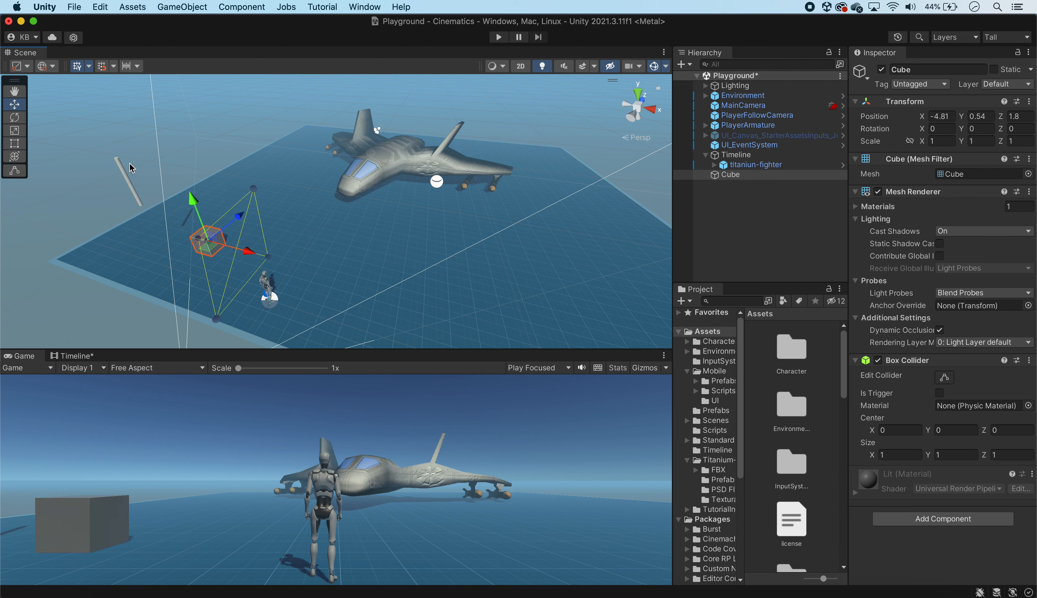
Step: Stretch the cube with the Rect tool to a scale of about 2.63 along X and 2.24 along Z
left_click(14, 144)
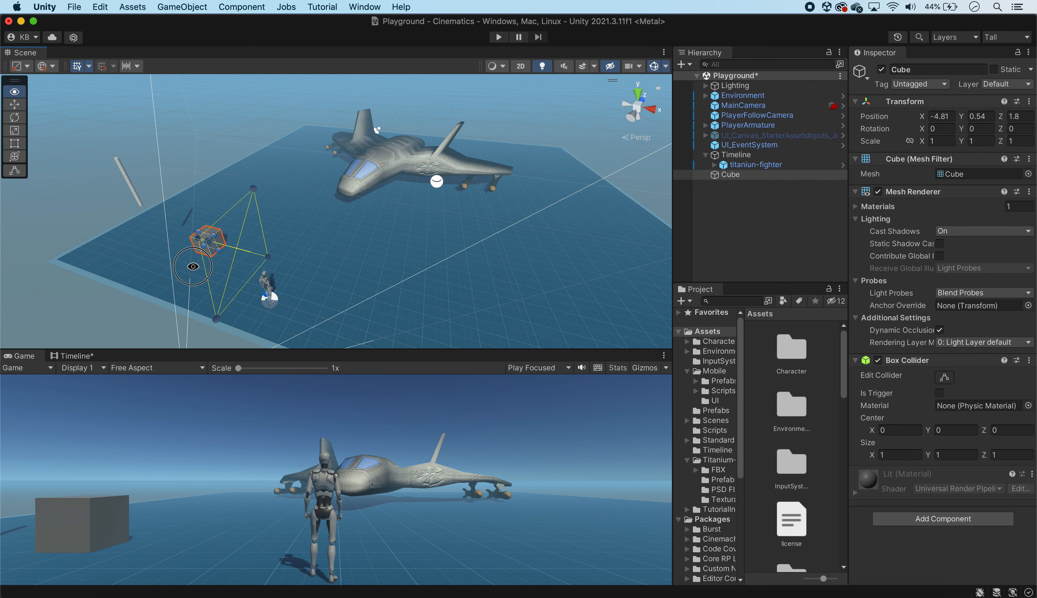
left_click_drag(193, 268, 257, 226, "alt")
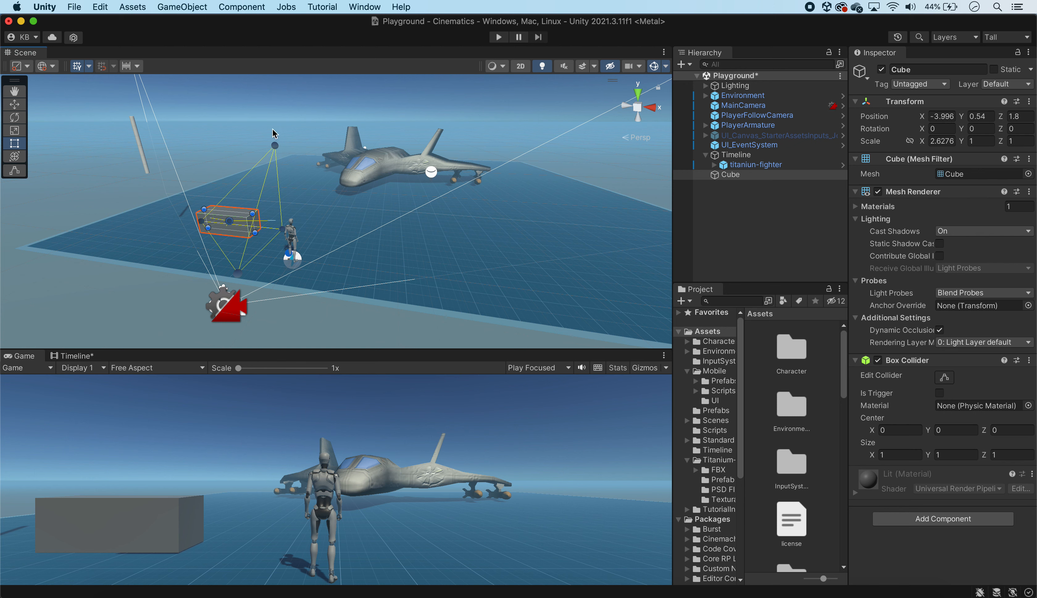
left_click_drag(290, 222, 205, 243, "alt")
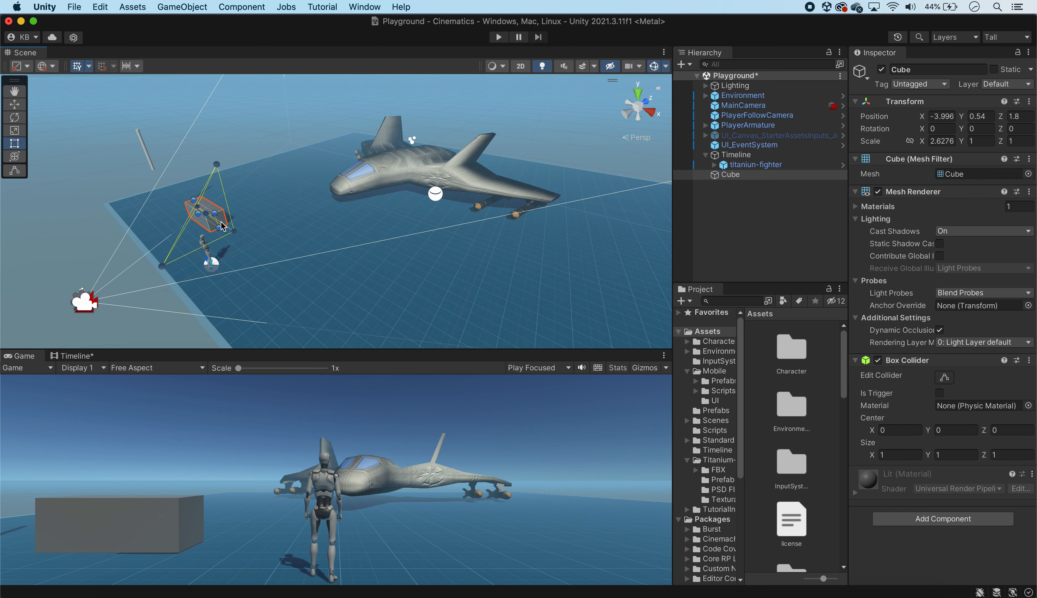
left_click_drag(279, 223, 250, 182, "alt")
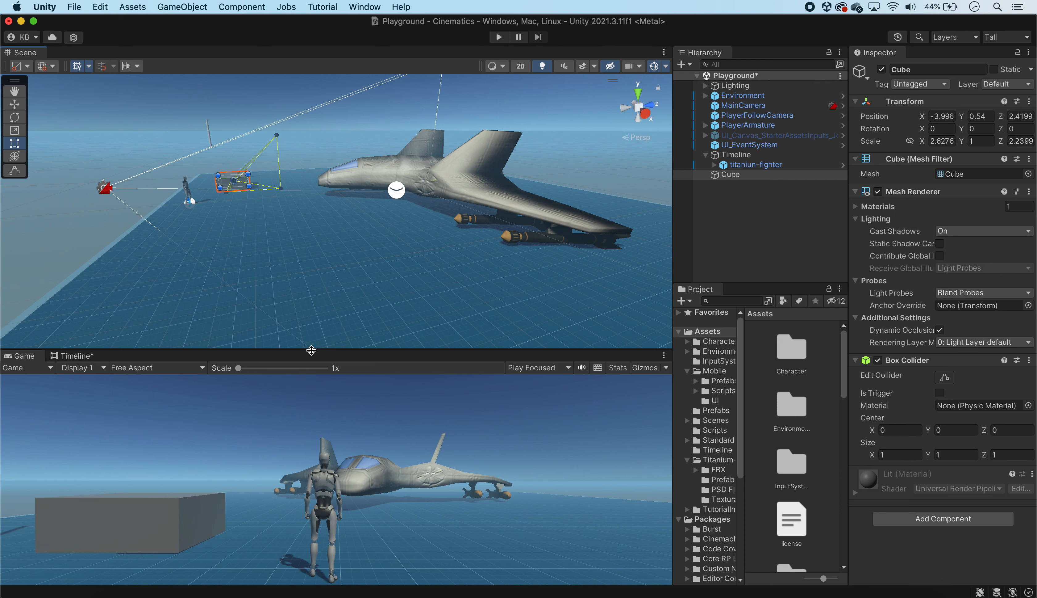
left_click_drag(205, 269, 370, 288, "alt")
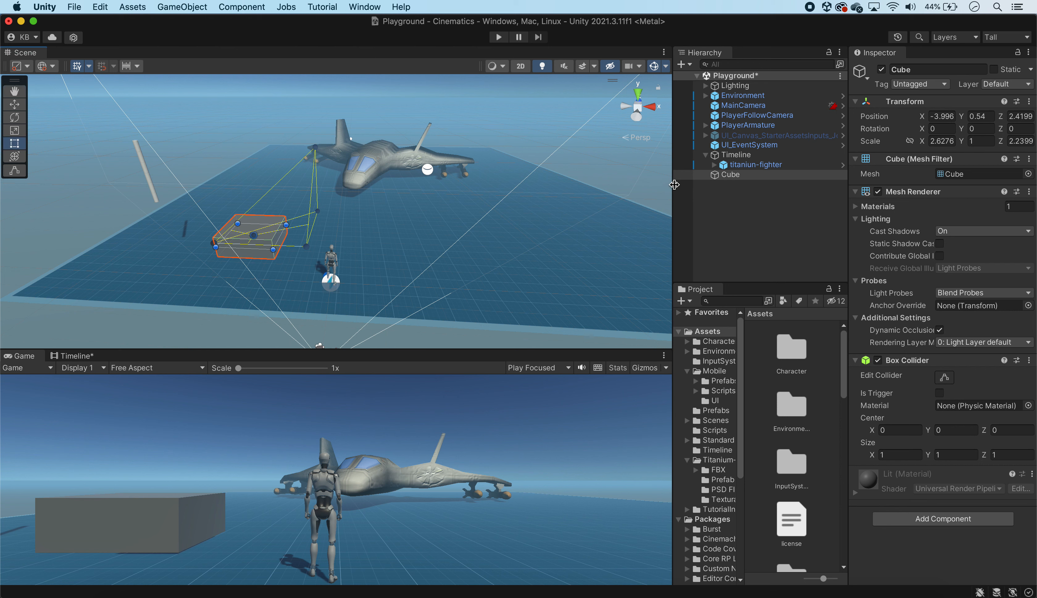
Step: Rename the cube as ShipTrigger and move it above Timeline in the hierarchy, keeping it selected
left_click(746, 215)
left_click(757, 174)
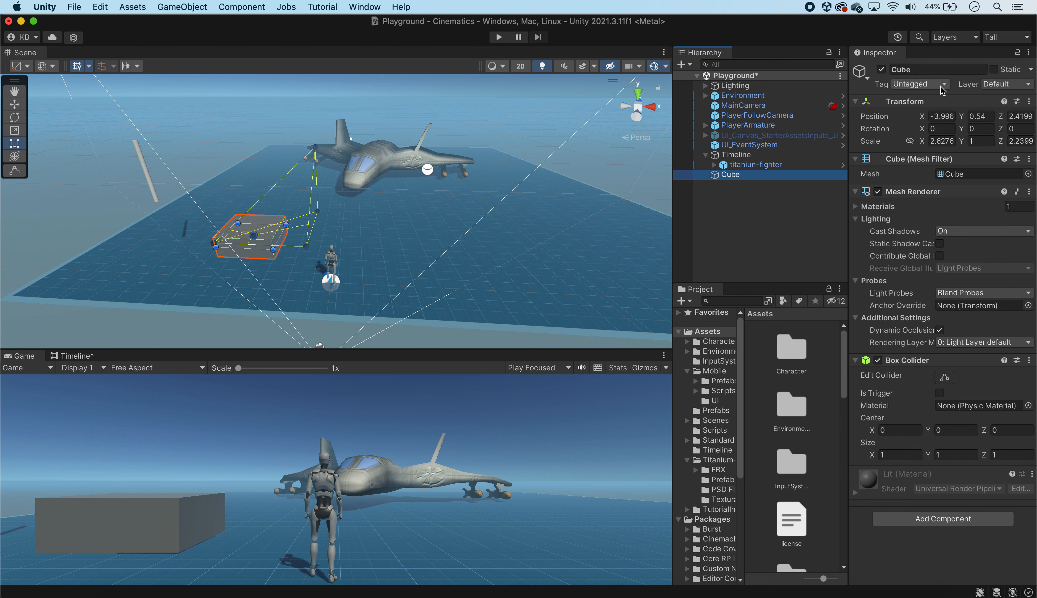
left_click(925, 71)
type("Shi")
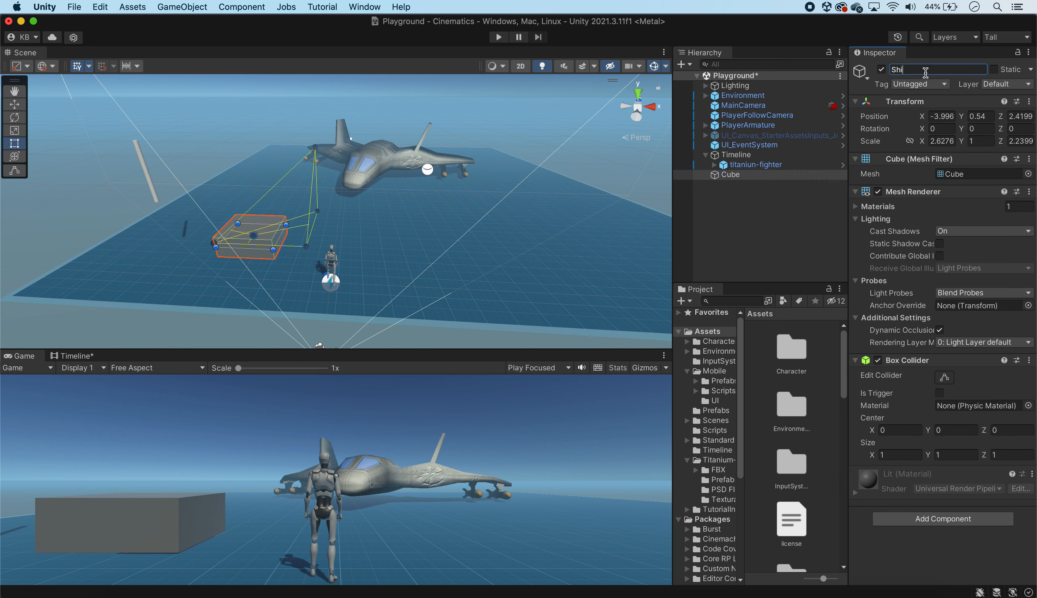
type("pTrigger")
key("Return")
left_click_drag(725, 177, 728, 153)
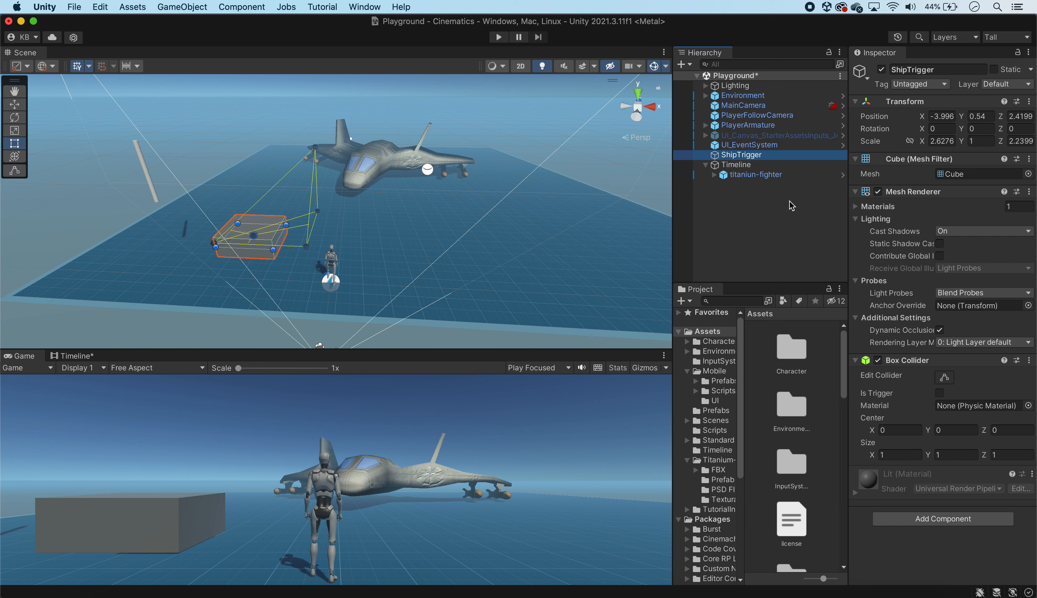
left_click(792, 244)
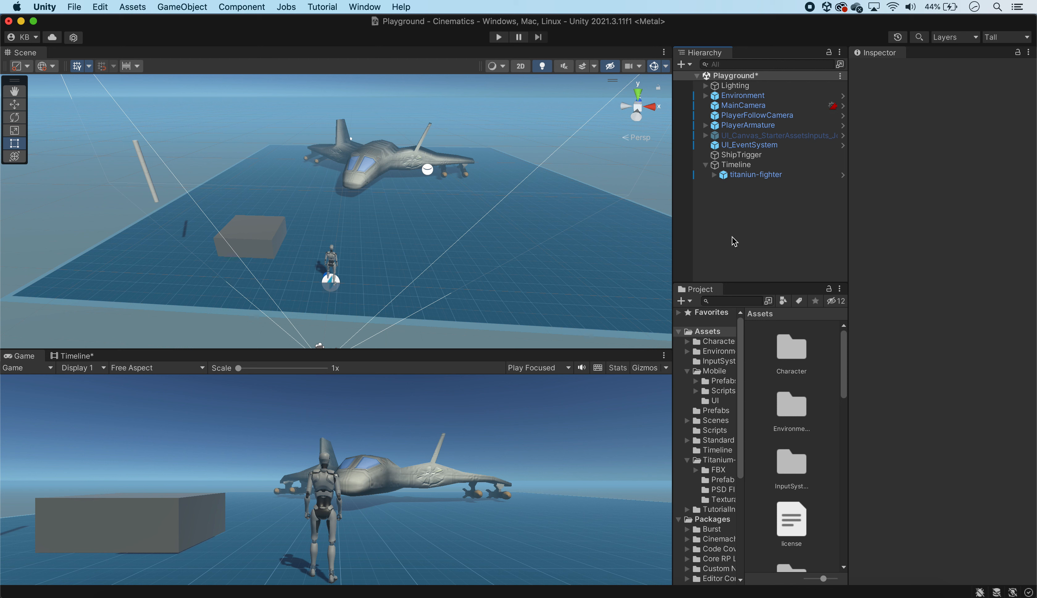
left_click(749, 155)
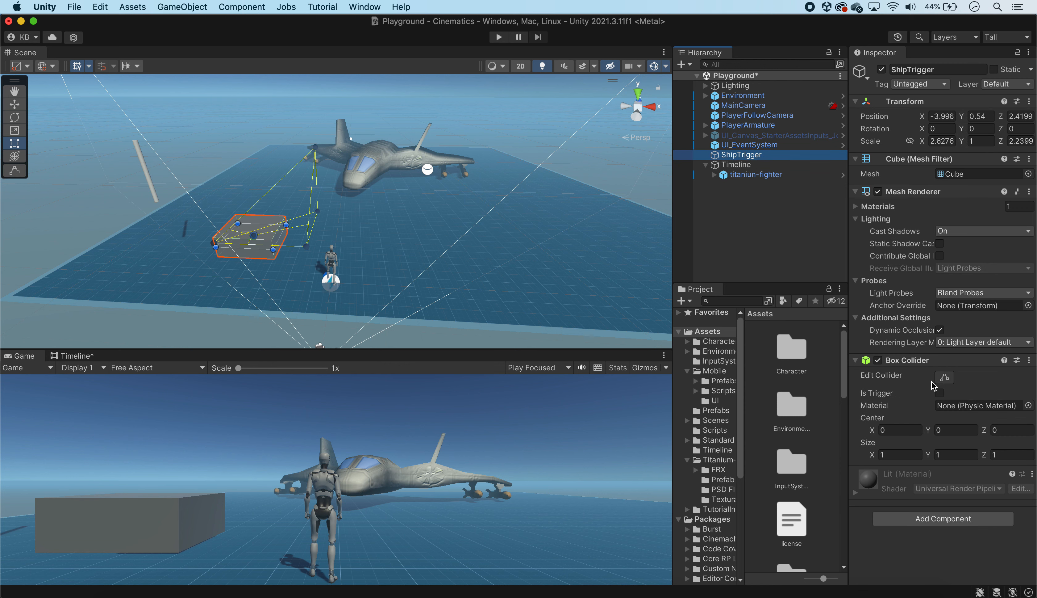
Step: Turn the ShipTrigger's box collider into a trigger and create a C# script named TriggerShip in the Assets folder
left_click(940, 393)
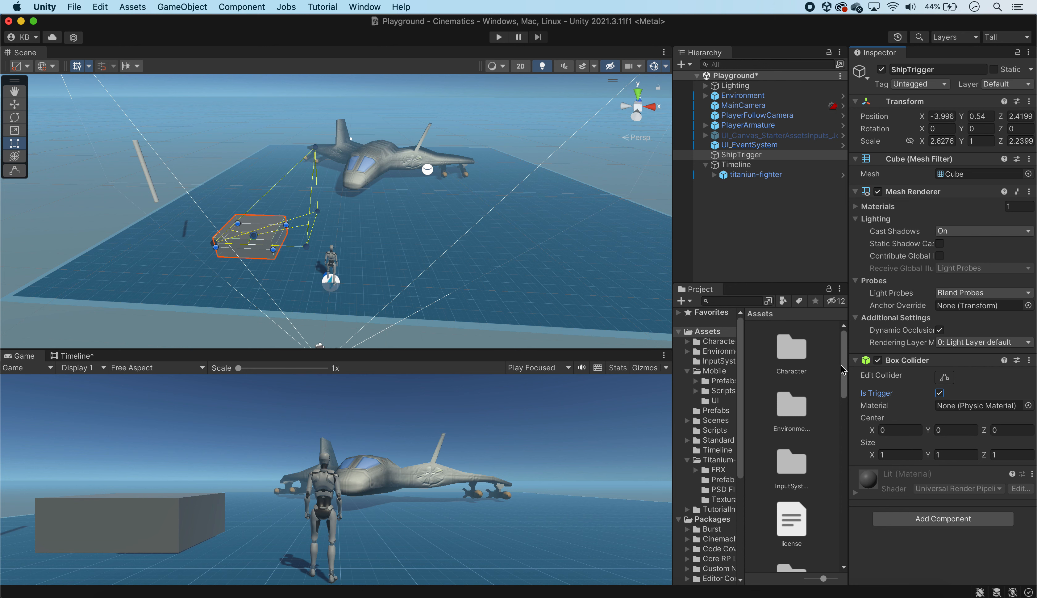
right_click(826, 373)
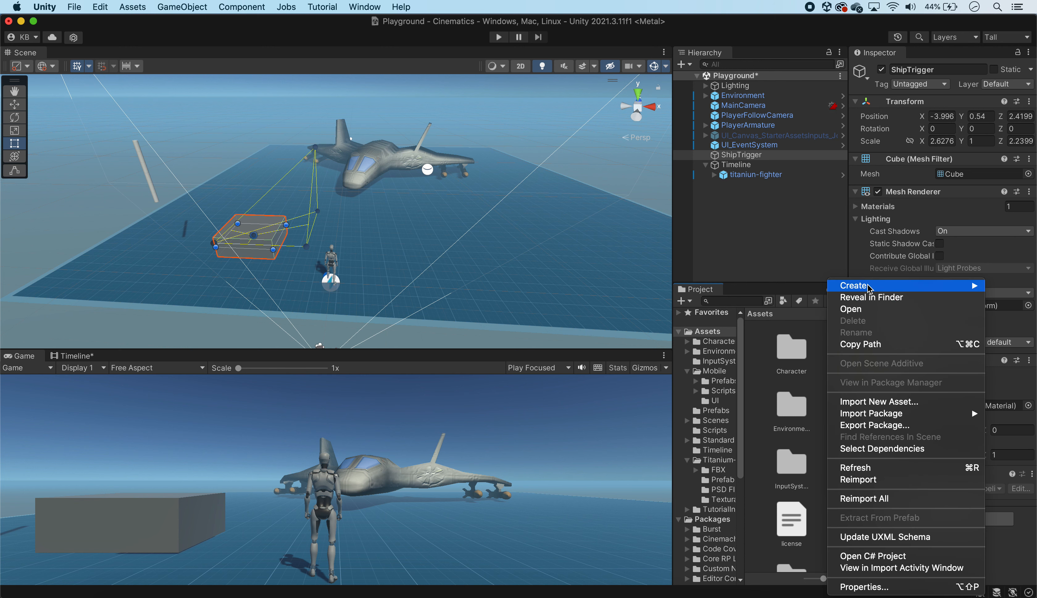
mouse_move(869, 286)
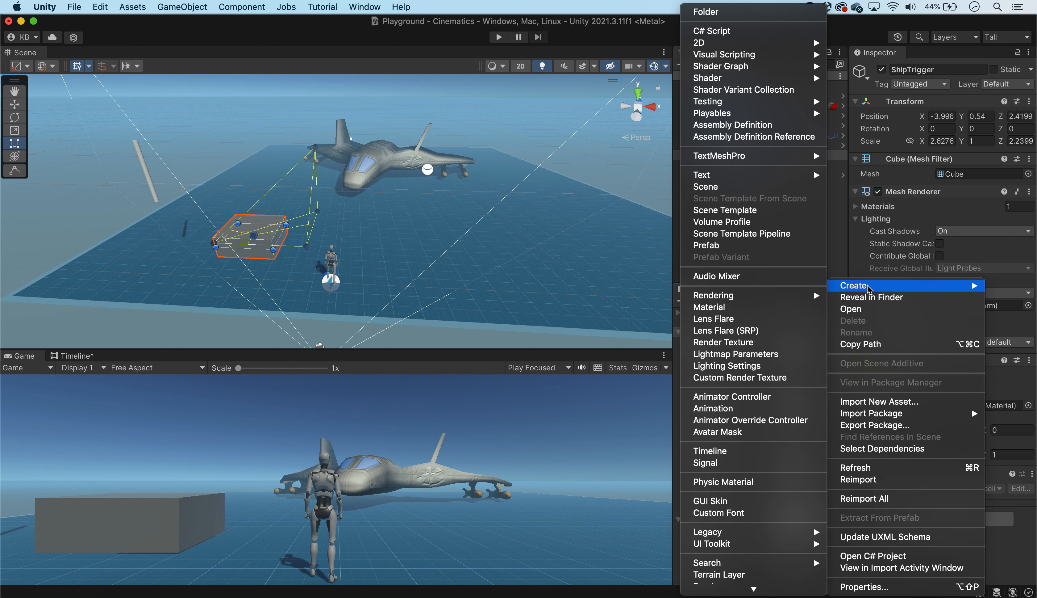
left_click(715, 33)
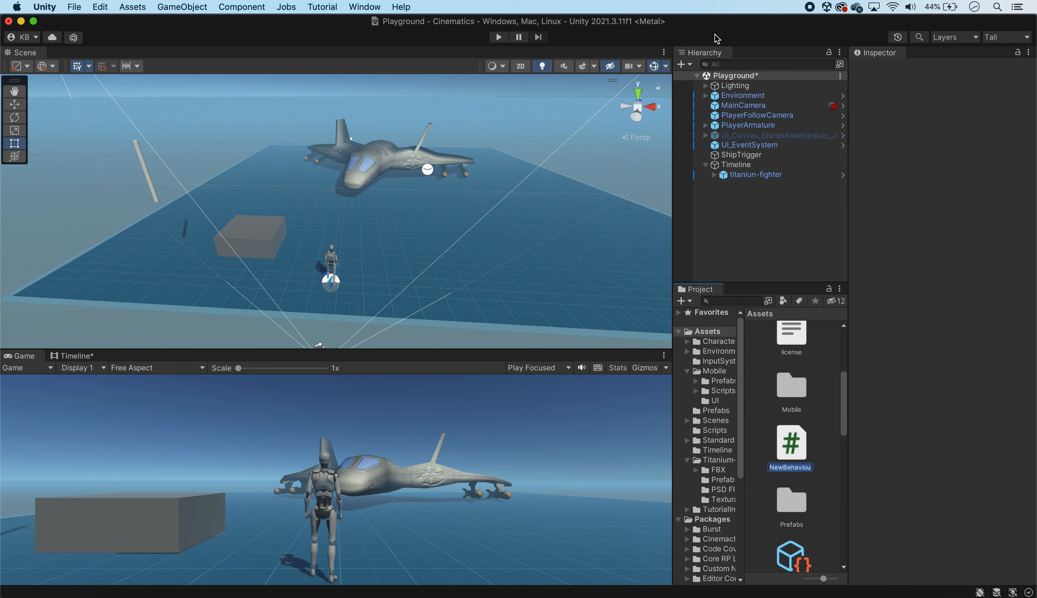
type("TriggerShip")
key("Return")
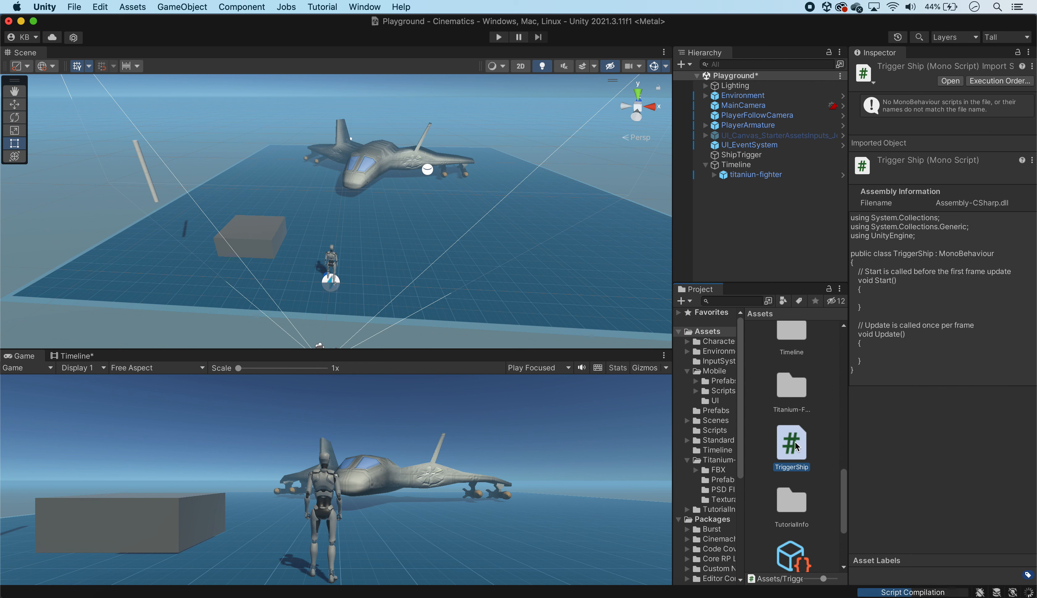
Step: Attach the TriggerShip script to the ShipTrigger object
left_click_drag(792, 441, 748, 162)
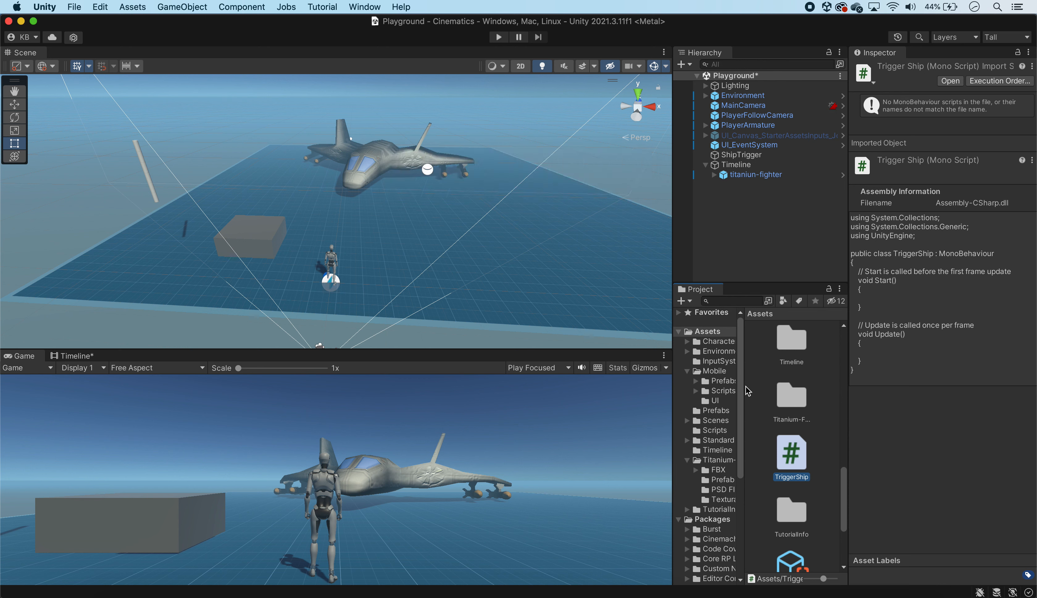
left_click(791, 444)
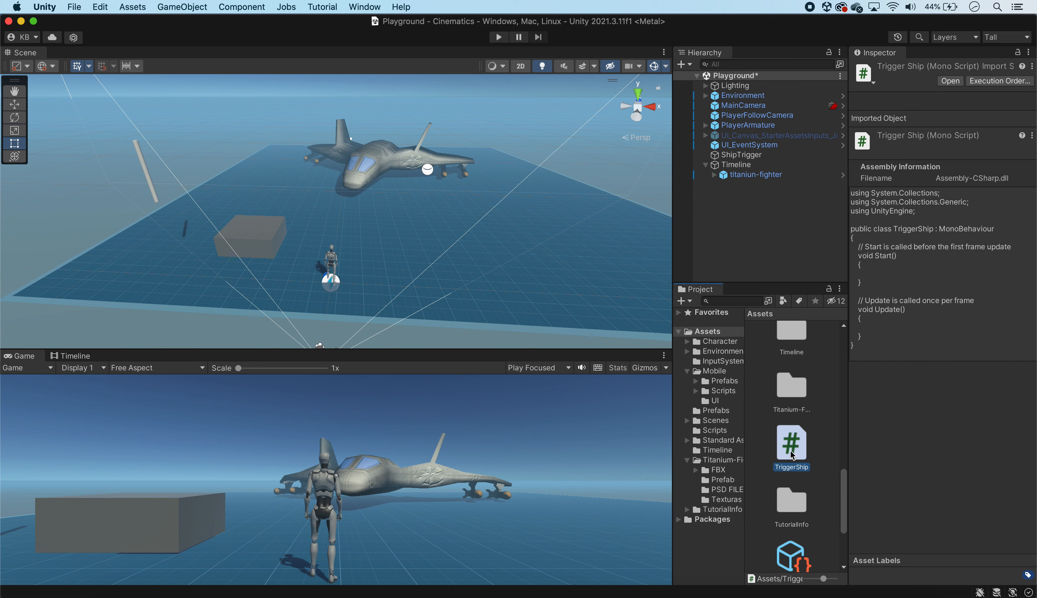
left_click_drag(791, 453, 776, 159)
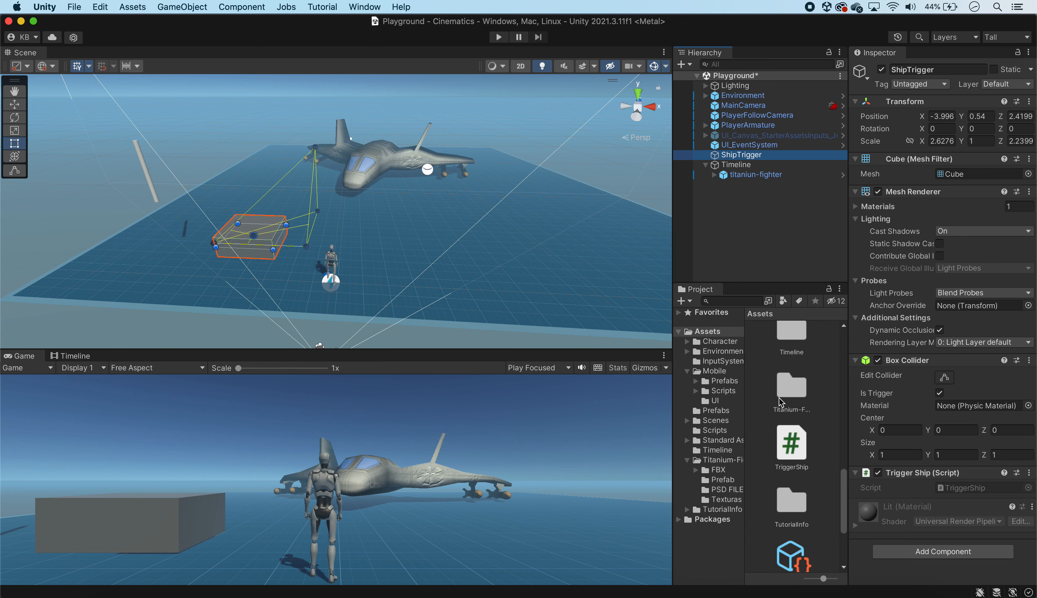
Step: Open the TriggerShip script in Visual Studio and add the directive using UnityEngine.Playables; below the existing ones
double_click(790, 444)
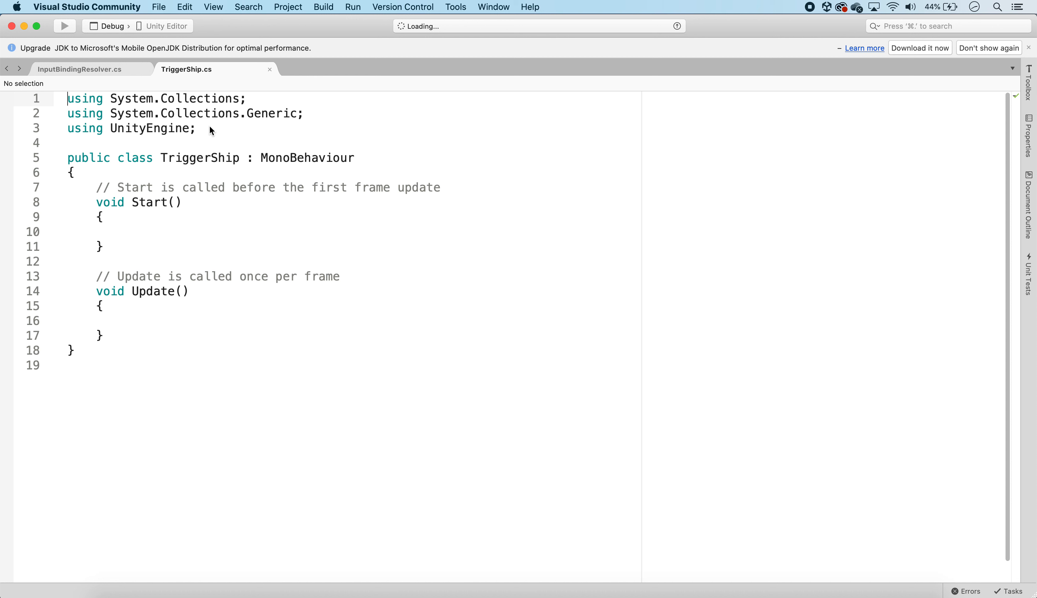
left_click(210, 126)
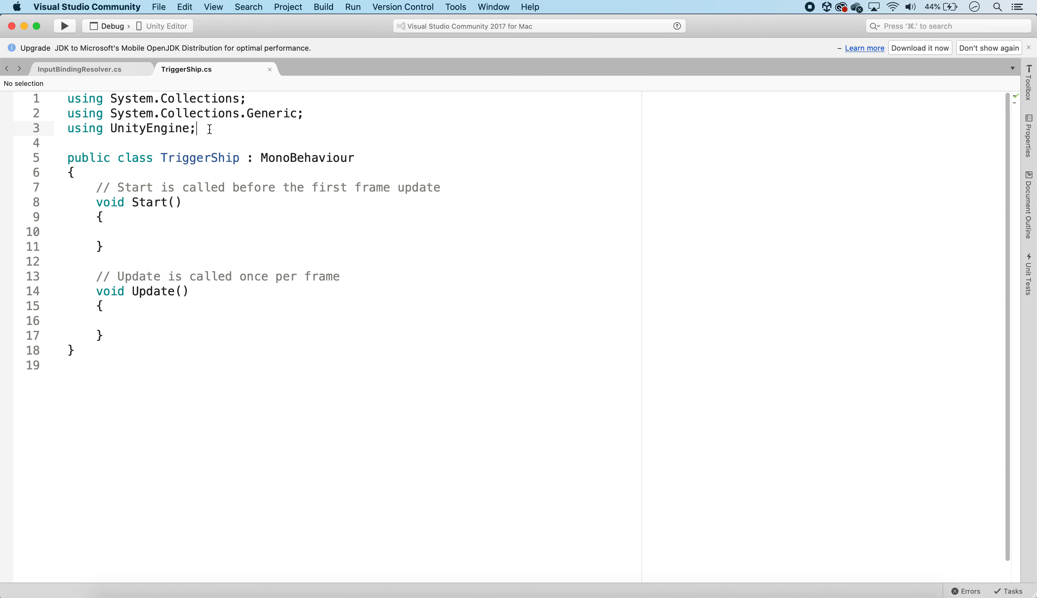
key("Return")
type("usi")
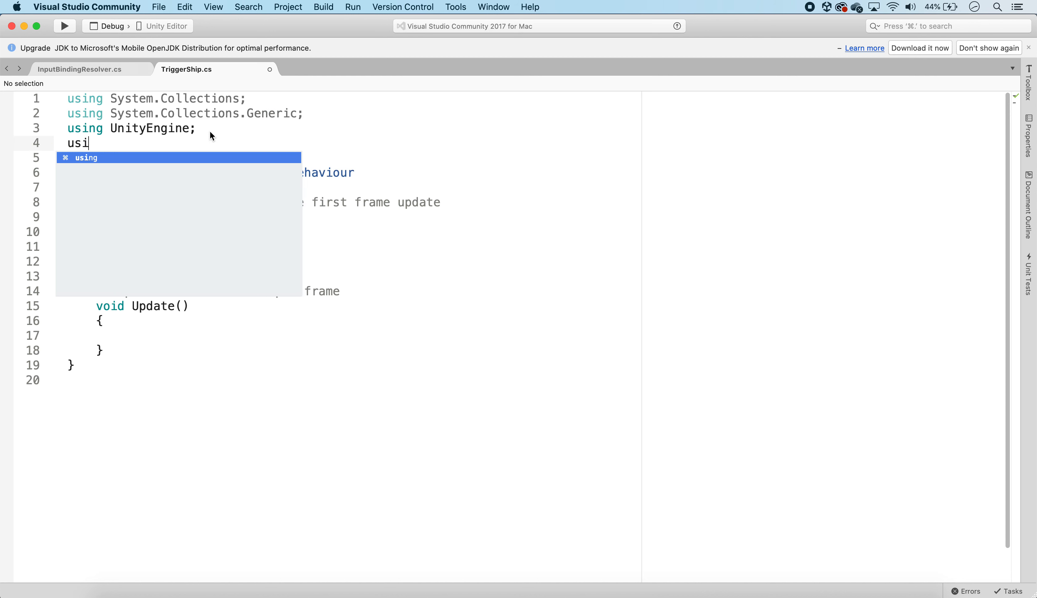
type("ng Unity")
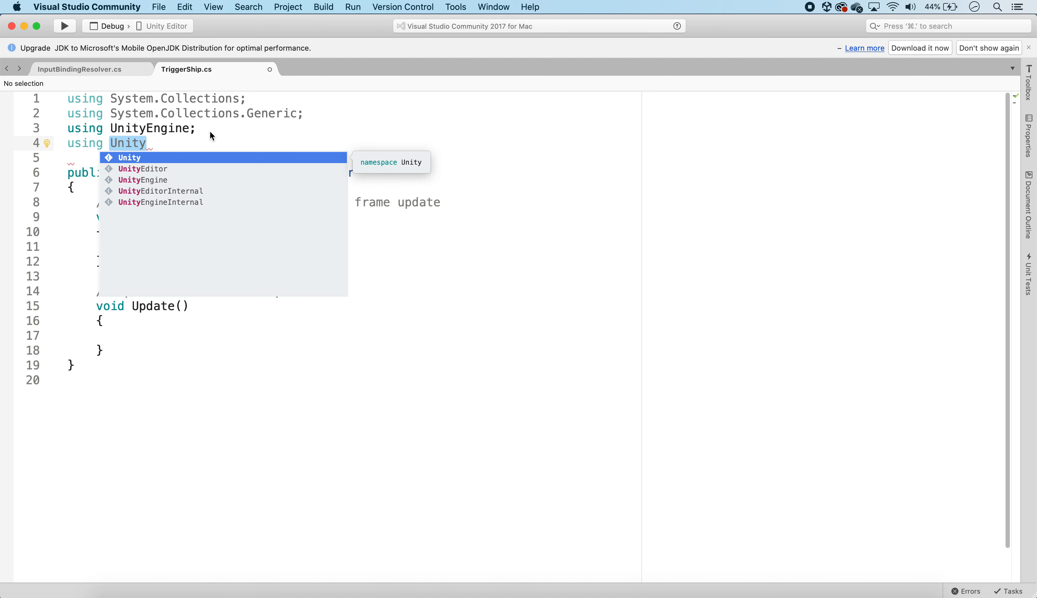
key("Down")
key("Down")
key("Return")
type(".Pla")
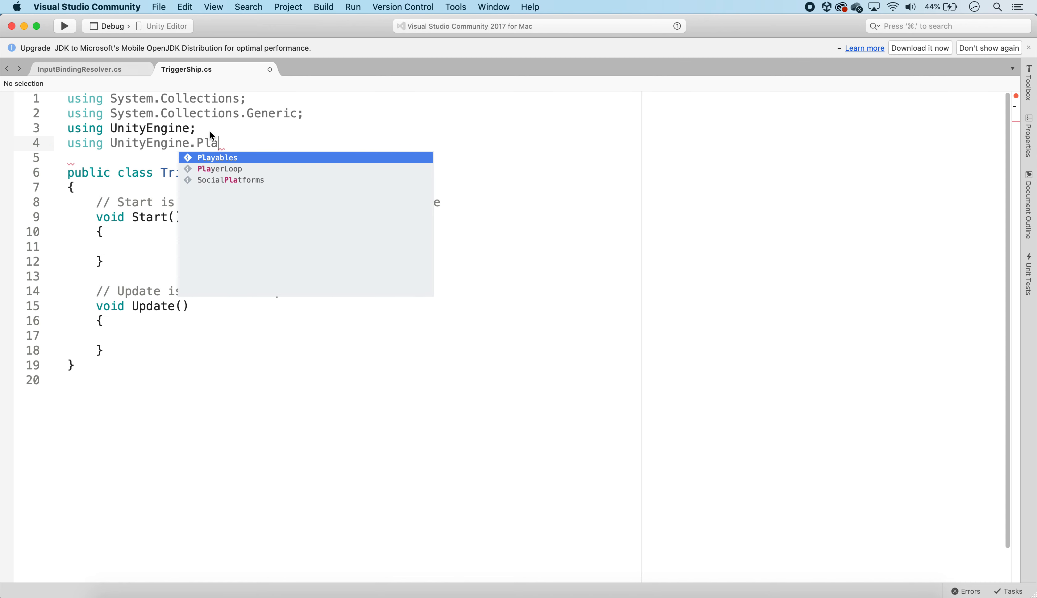
key("Return")
type(";")
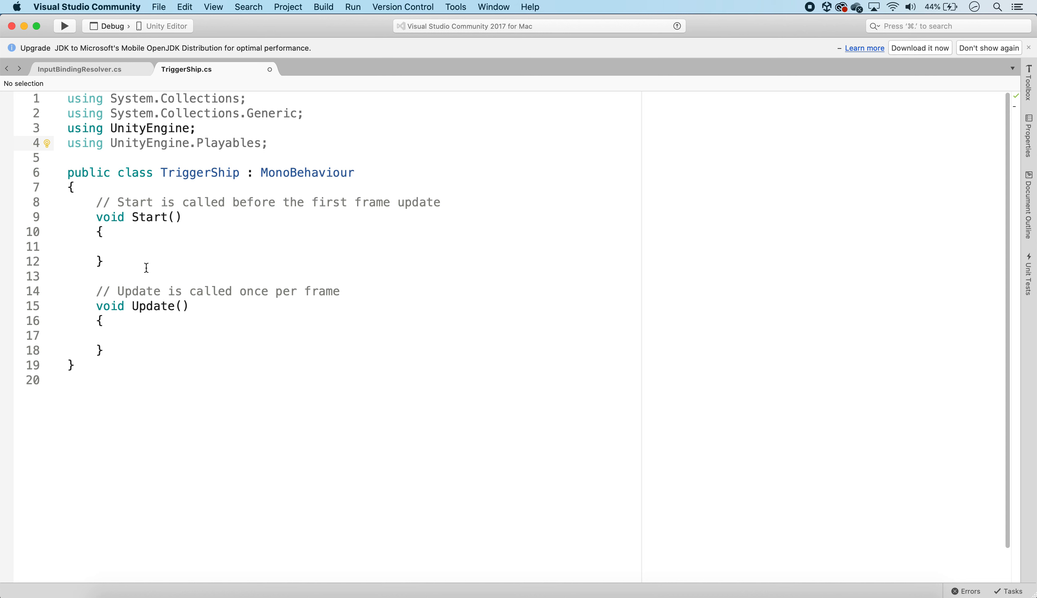
Step: Replace the Start and Update methods with a public PlayableDirector field named timeline and a private OnTriggerEnter(Collider other) method
left_click(108, 351)
left_click(96, 202, "shift")
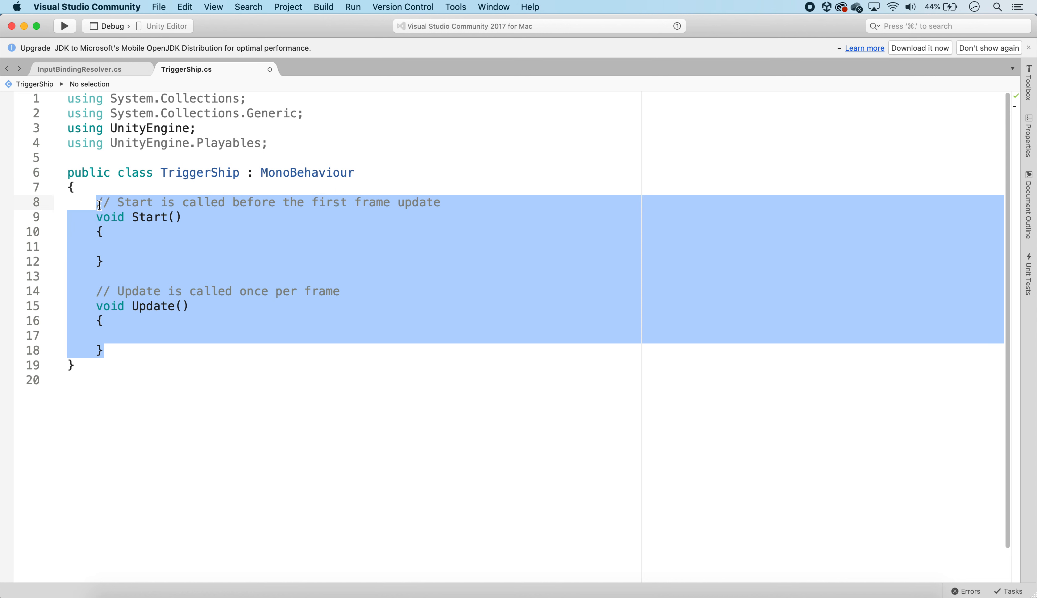
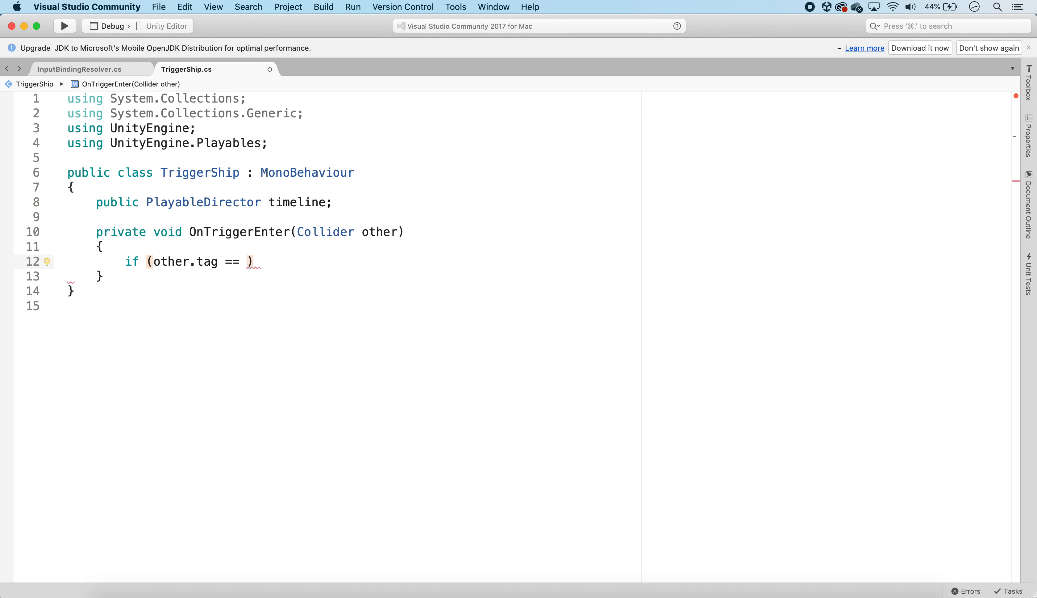
Step: Make the if statement in OnTriggerEnter call timeline.Play(); when other.tag == "Player", and save the script
type("\"Player\")")
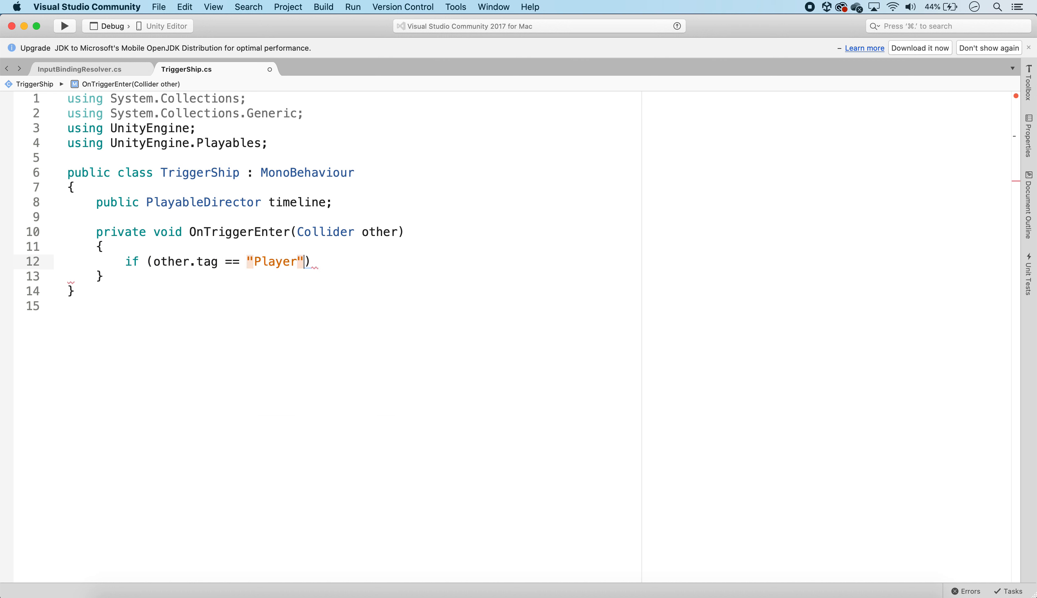
key("Return")
type("{")
key("Return")
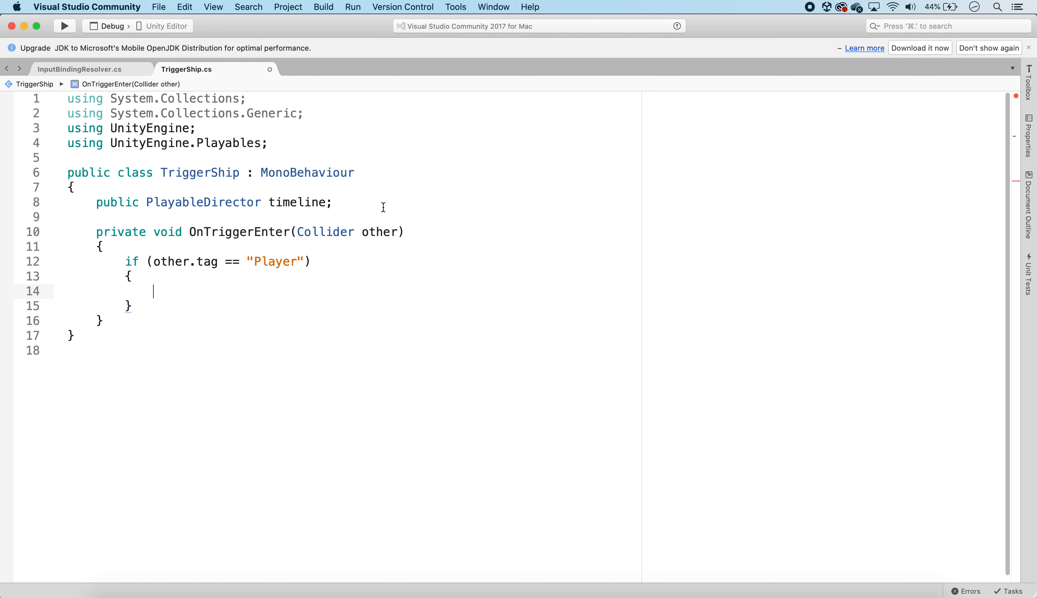
type("timeline.")
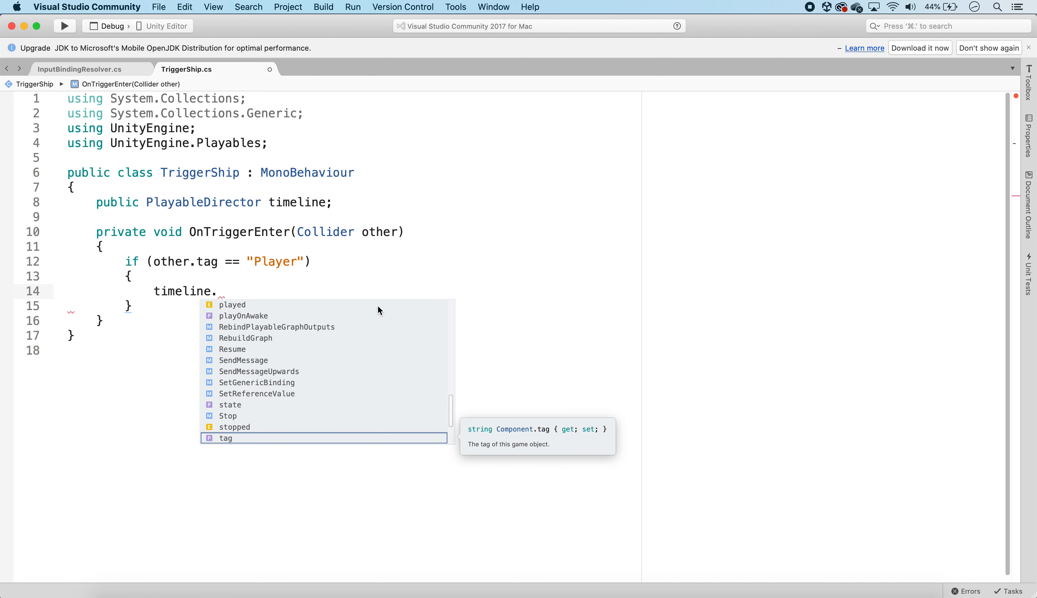
type("Play();")
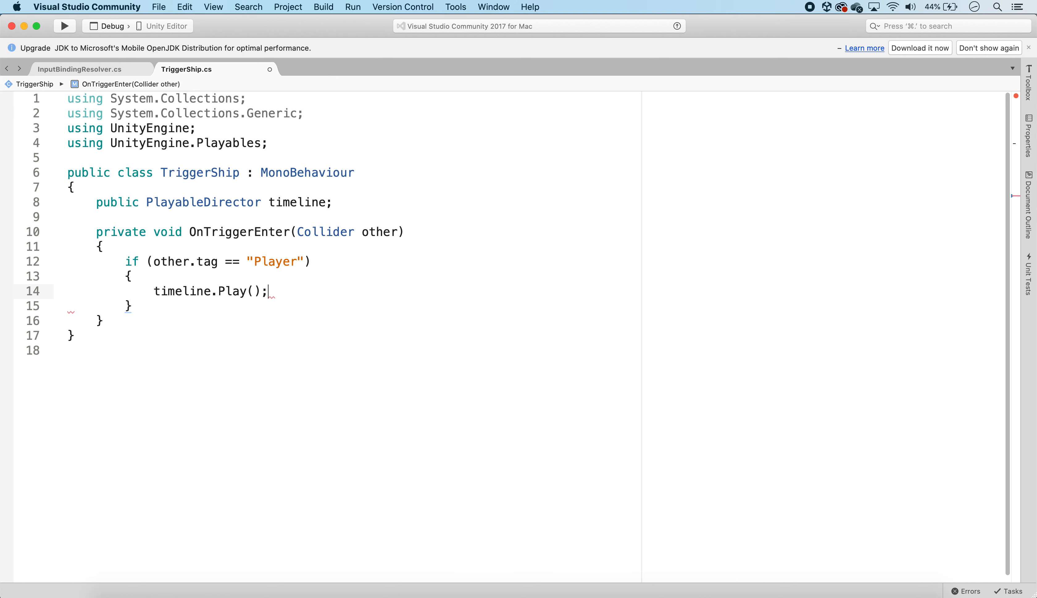
key("super+s")
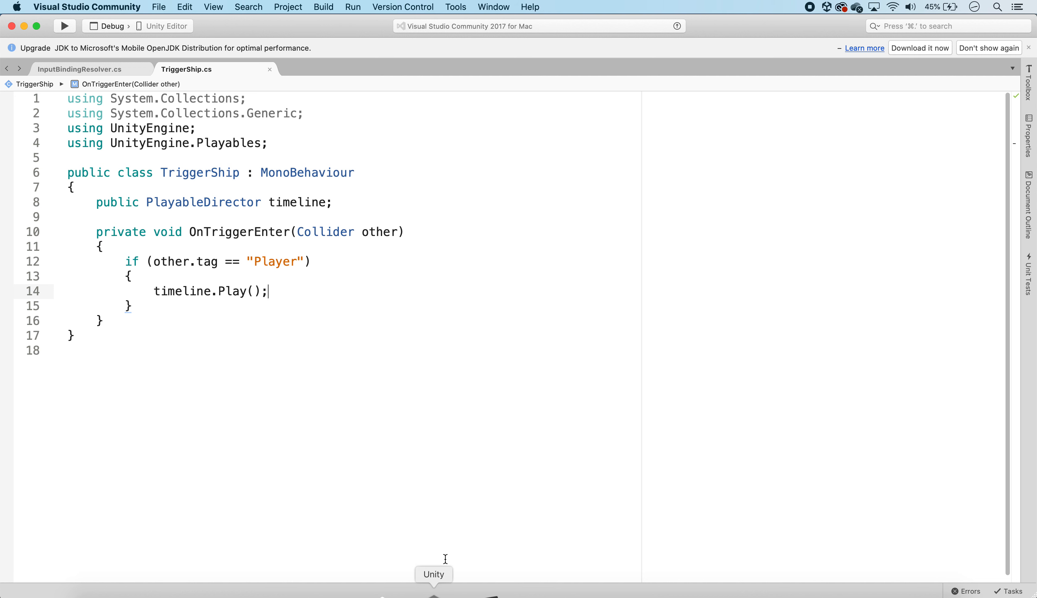
Step: Switch back to Unity and move the Timeline playhead to the start so the fighter sits in its starting pose
left_click(434, 593)
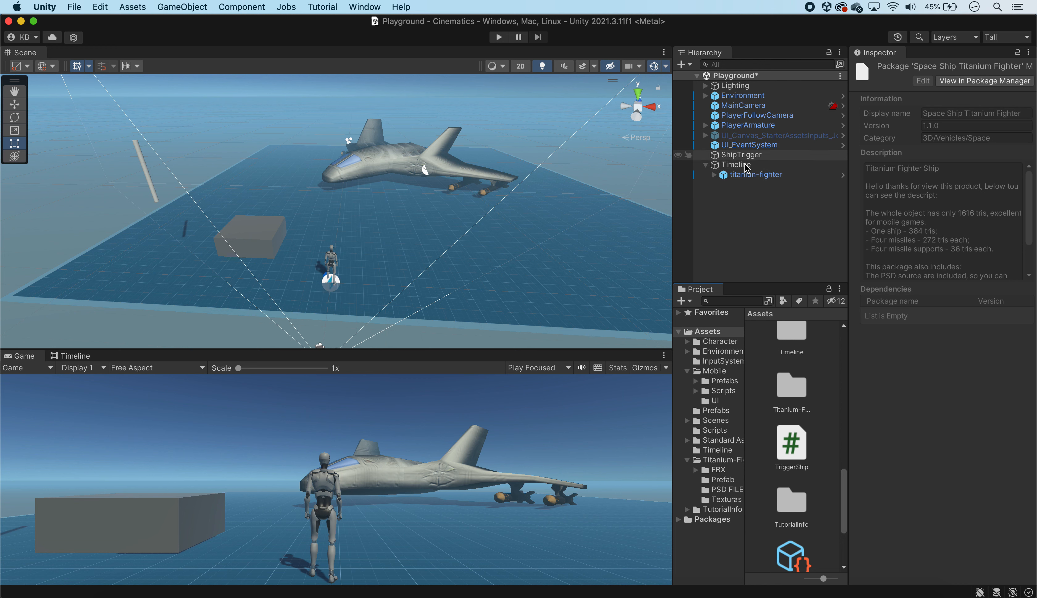
left_click(71, 356)
left_click_drag(200, 378, 135, 387)
left_click(25, 356)
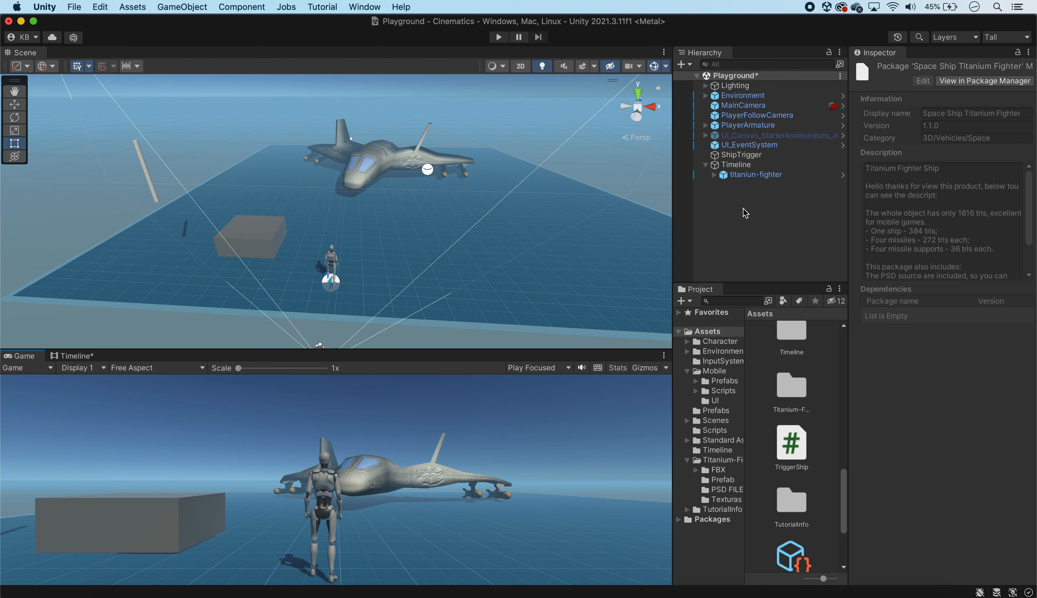
Step: Assign the Timeline object's Playable Director to the Timeline field of ShipTrigger's Trigger Ship script, widening the Inspector slightly
left_click(741, 156)
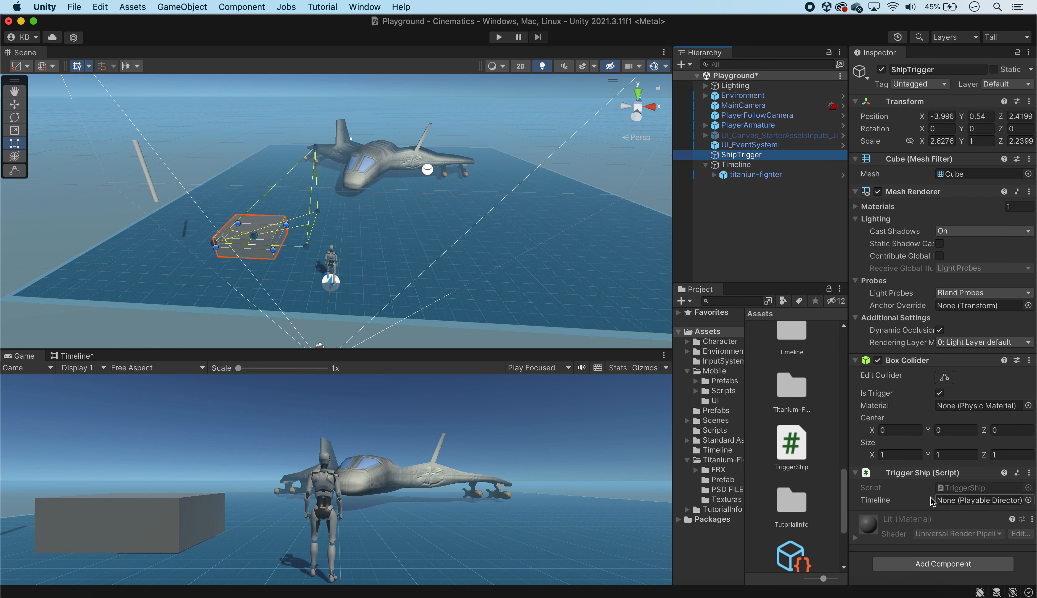
left_click_drag(849, 433, 830, 432)
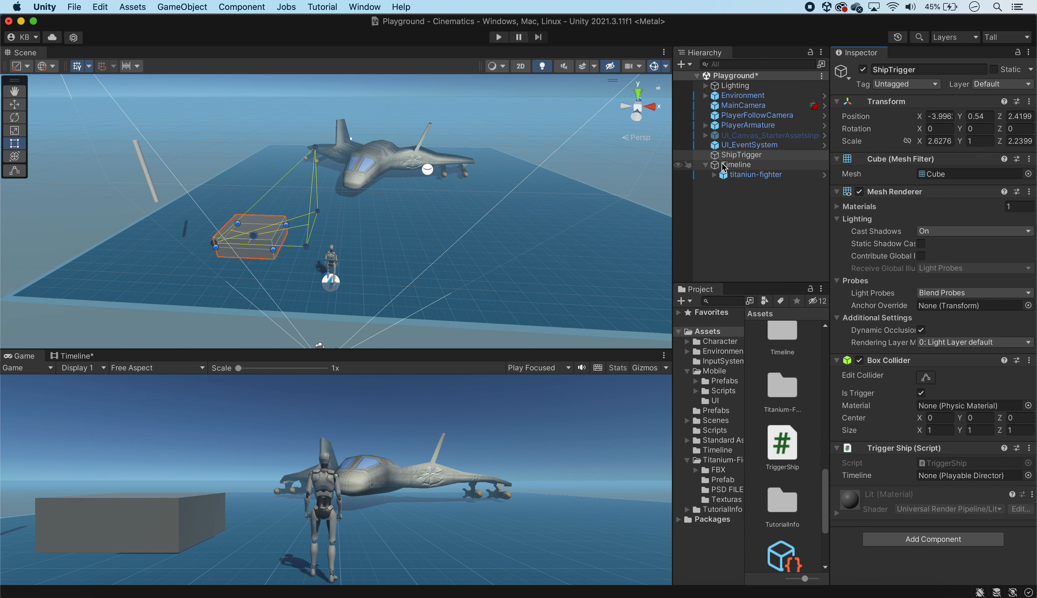
left_click(755, 174)
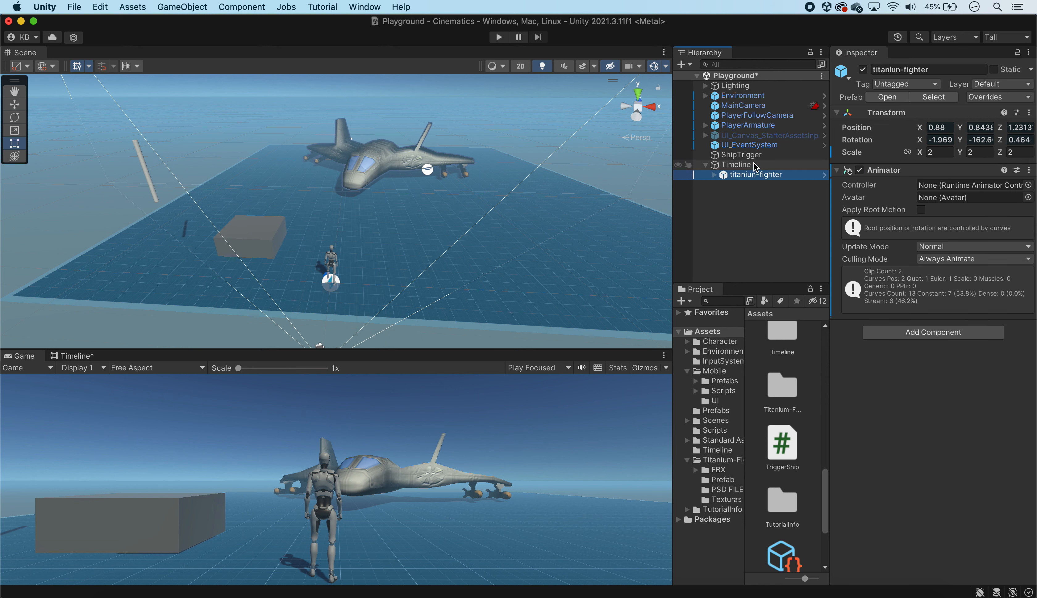
left_click(755, 165)
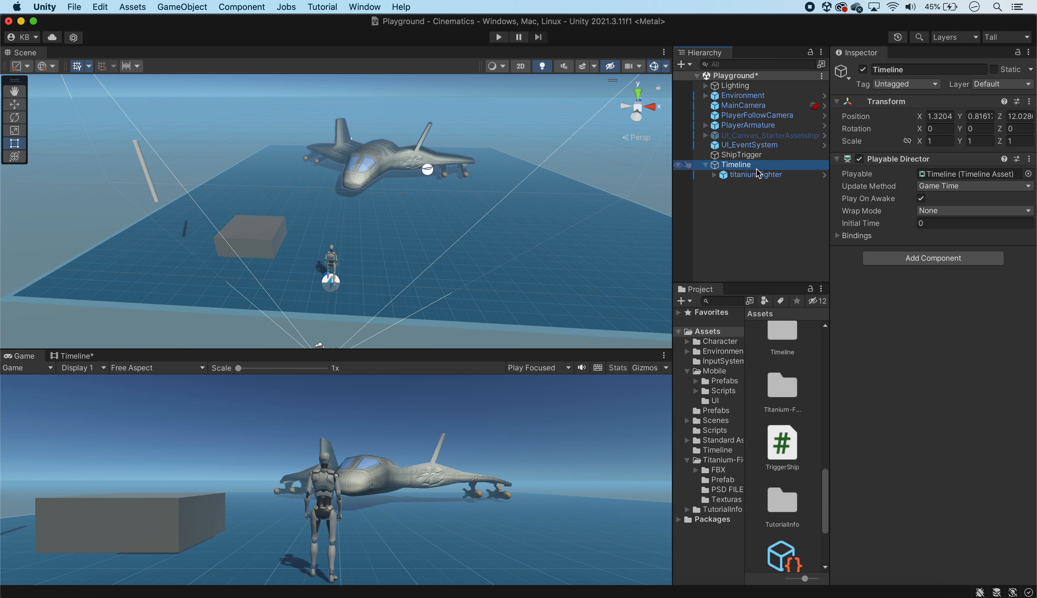
left_click(741, 155)
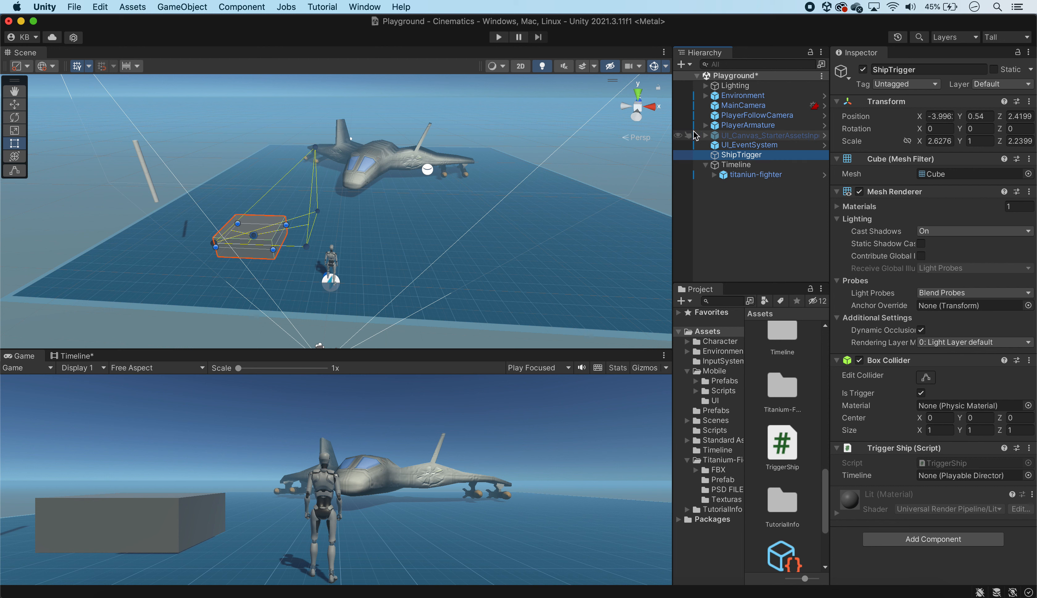
left_click_drag(717, 167, 936, 482)
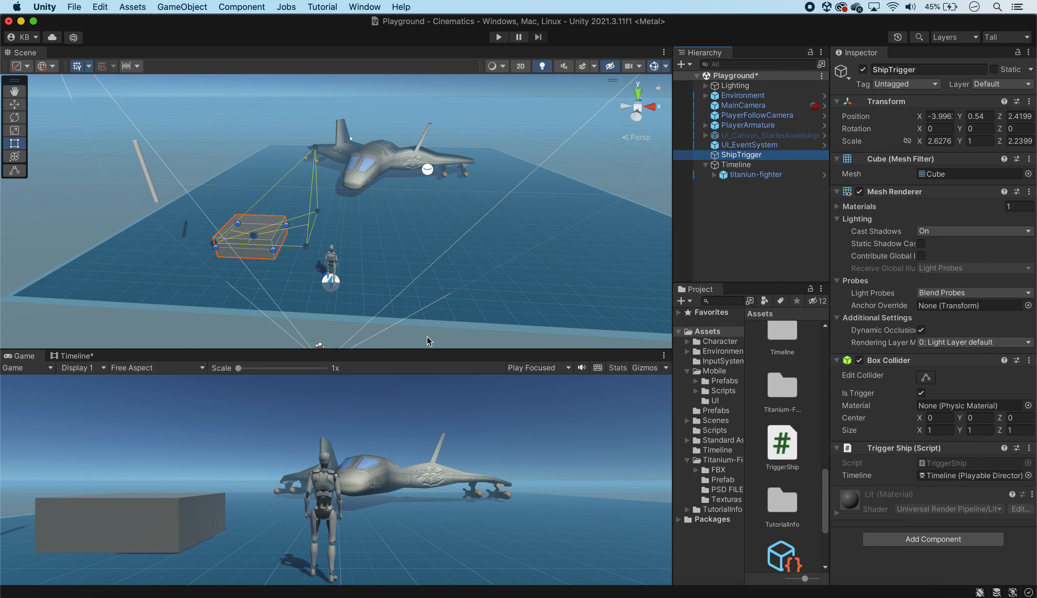
Step: Enlarge the Game view slightly, play the scene to check when the fighter's animation starts, and stop playback
left_click_drag(422, 349, 424, 337)
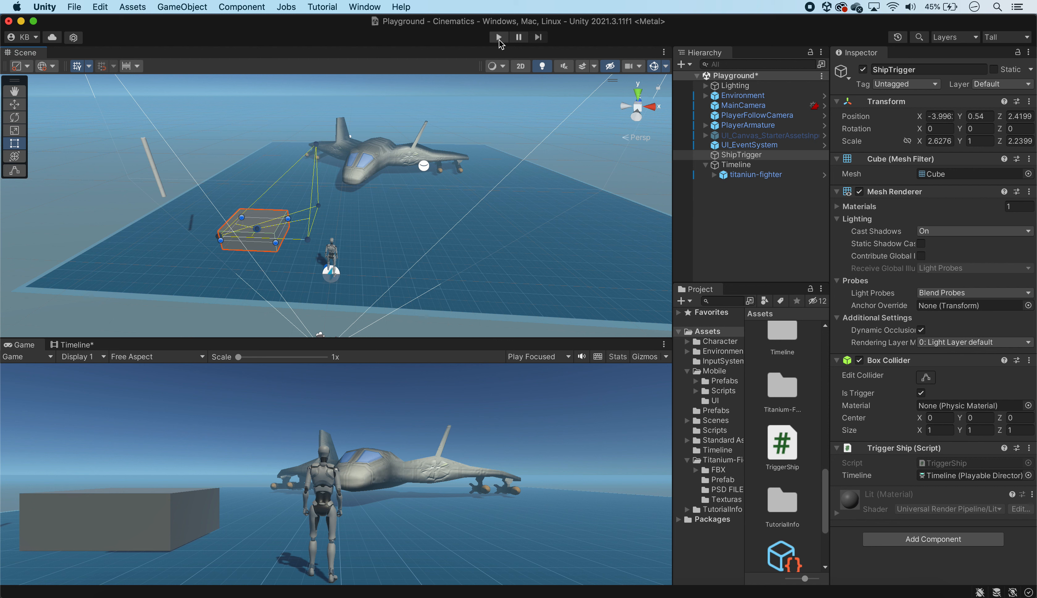
left_click(498, 37)
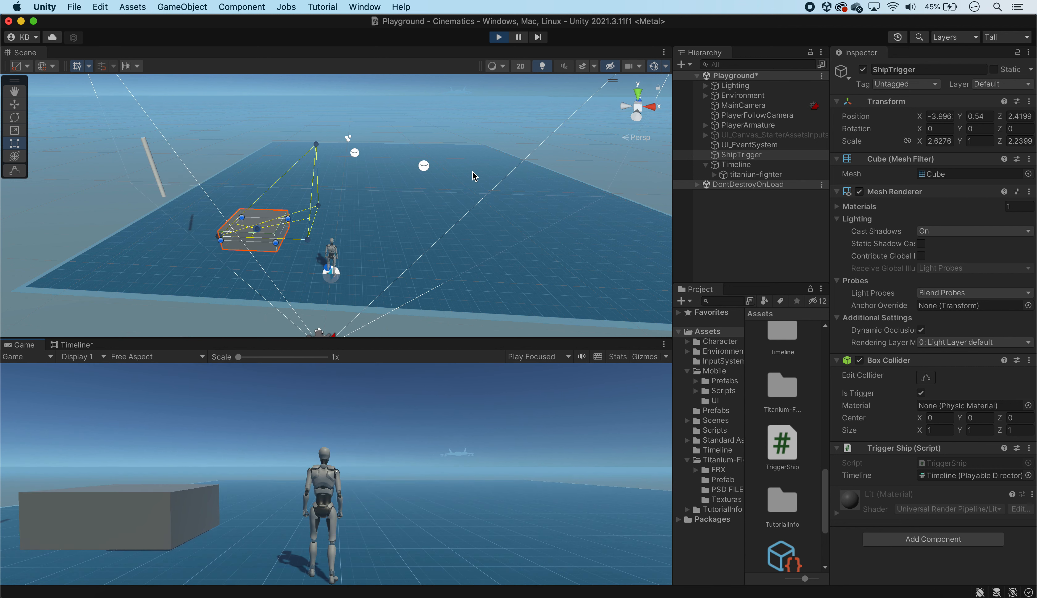
left_click(499, 37)
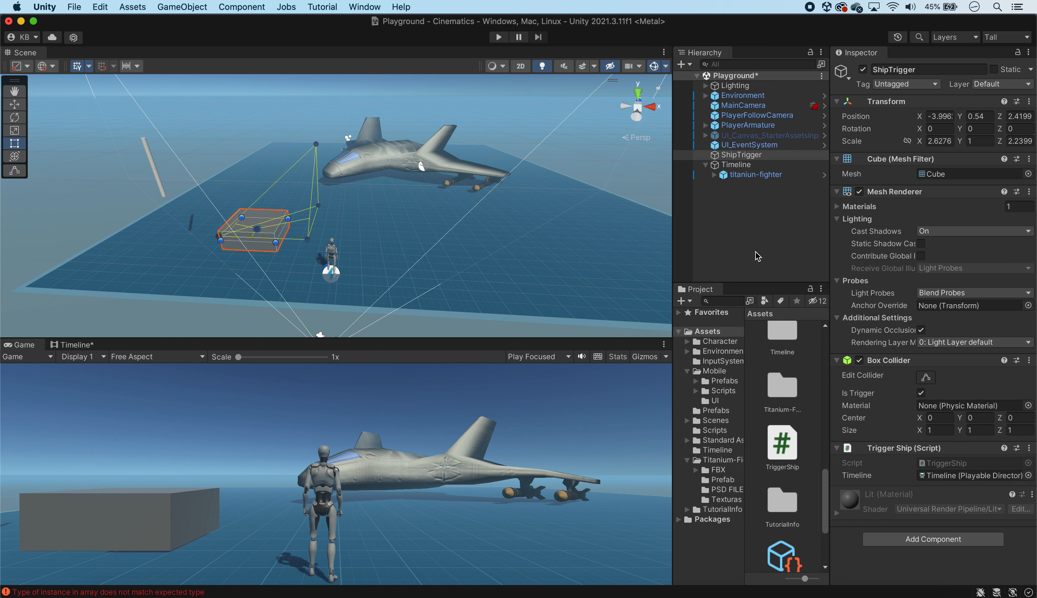
Step: Examine the logged error in the Console, clear the log and close the Console window
left_click(152, 590)
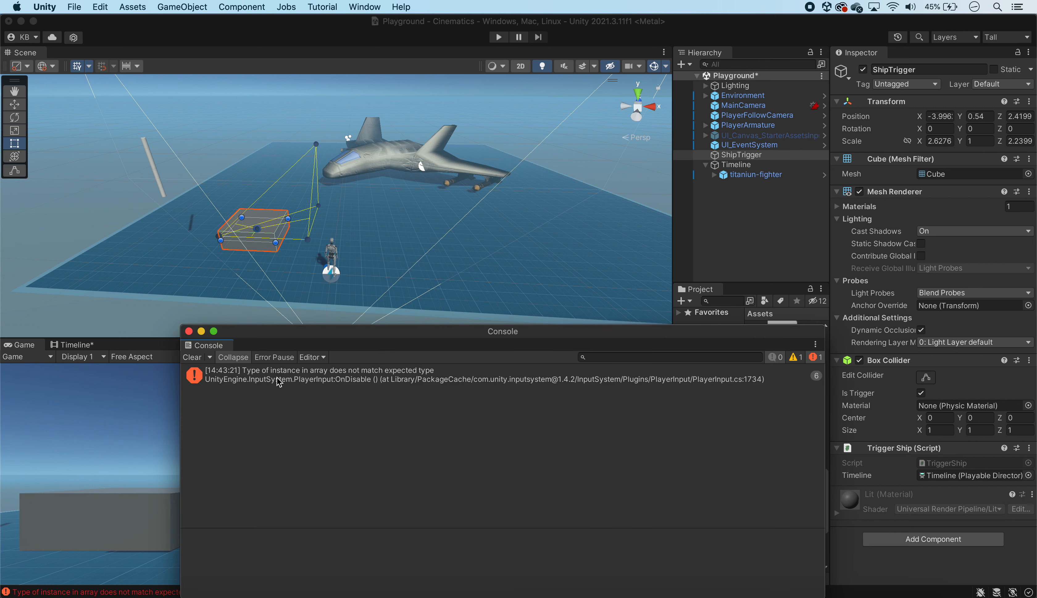
left_click(406, 380)
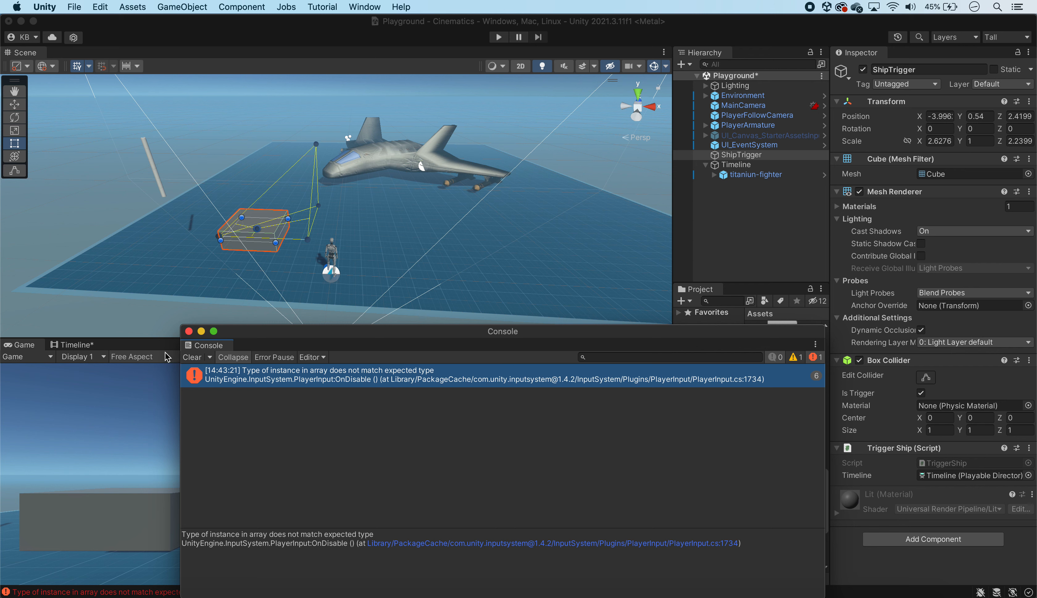
left_click(191, 357)
left_click(188, 331)
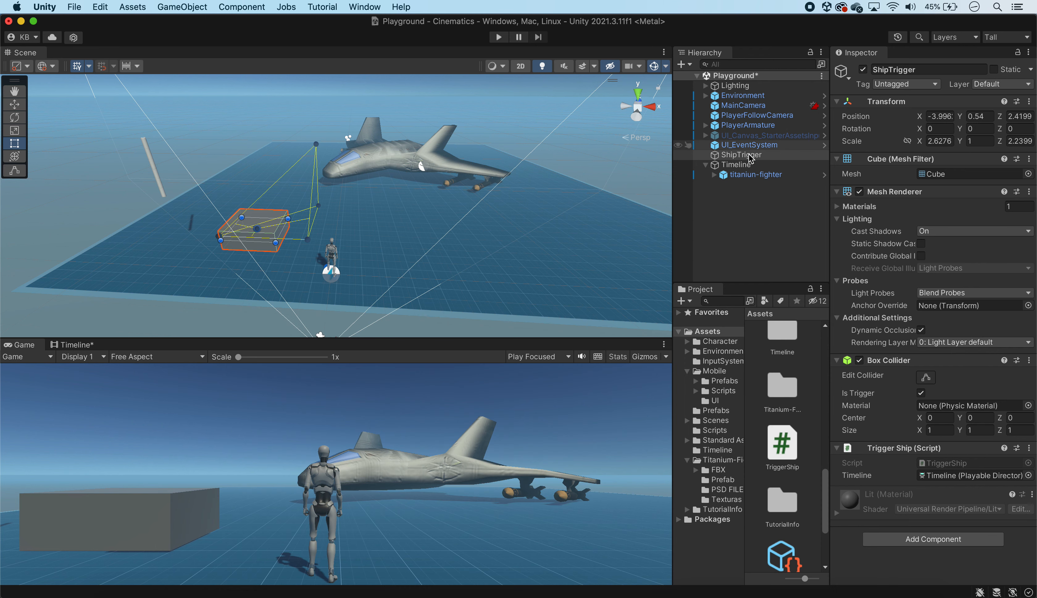
Step: Check the PlayerArmature object's tag, and inspect the collider and Trigger Ship script settings on ShipTrigger
left_click(763, 125)
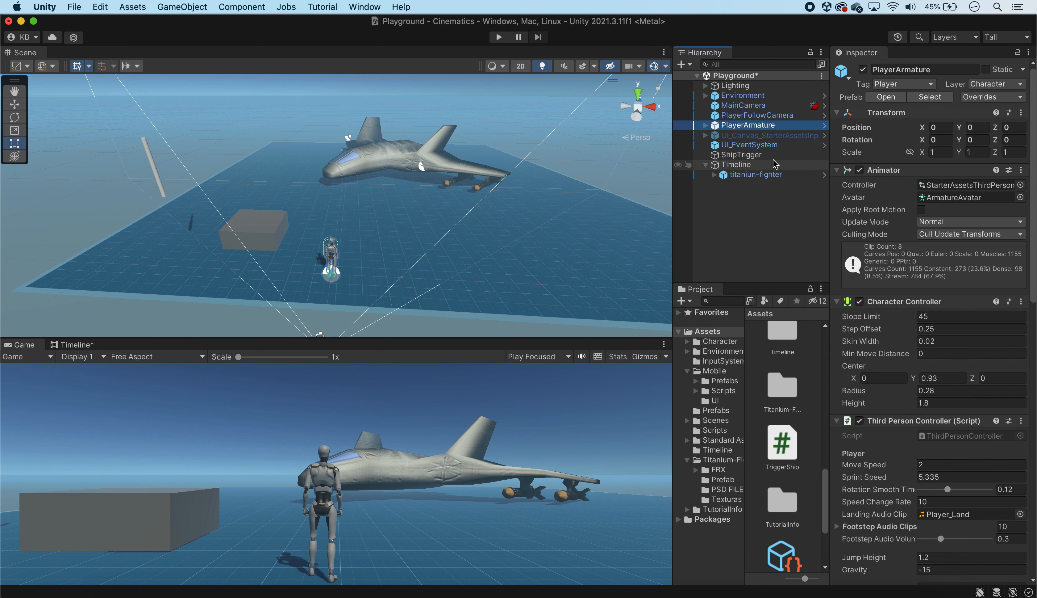
left_click(741, 154)
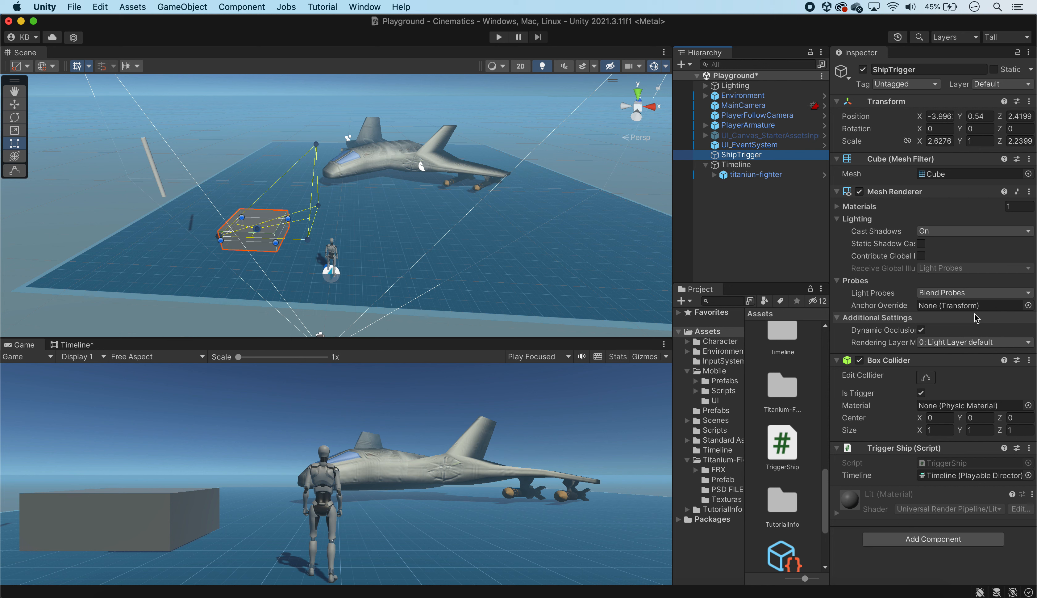
mouse_move(866, 292)
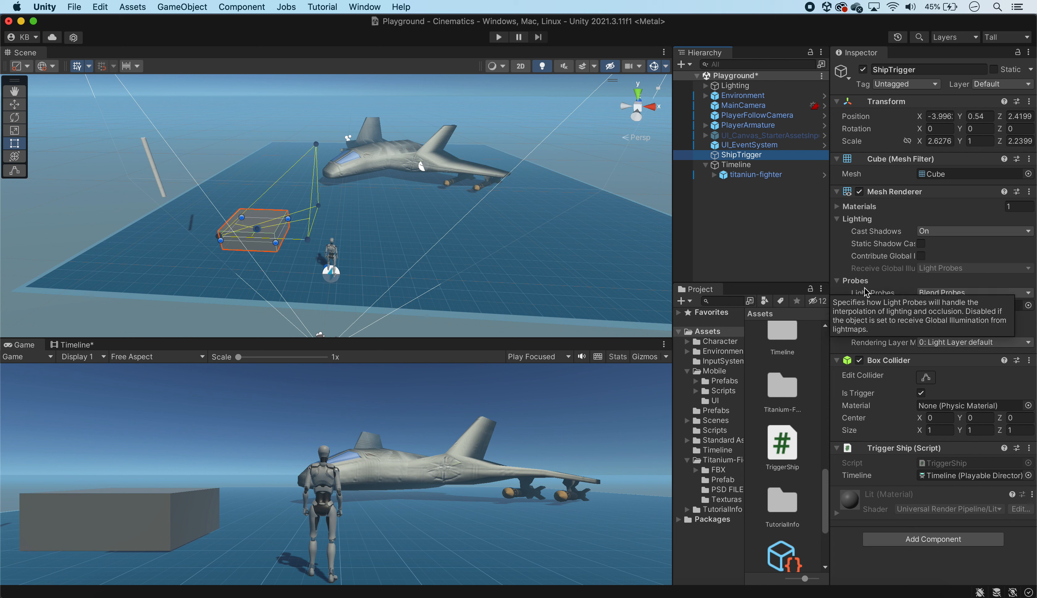
Step: Switch to Visual Studio and review the "Player" tag condition and the timeline.Play() call in TriggerShip.cs
left_click(478, 595)
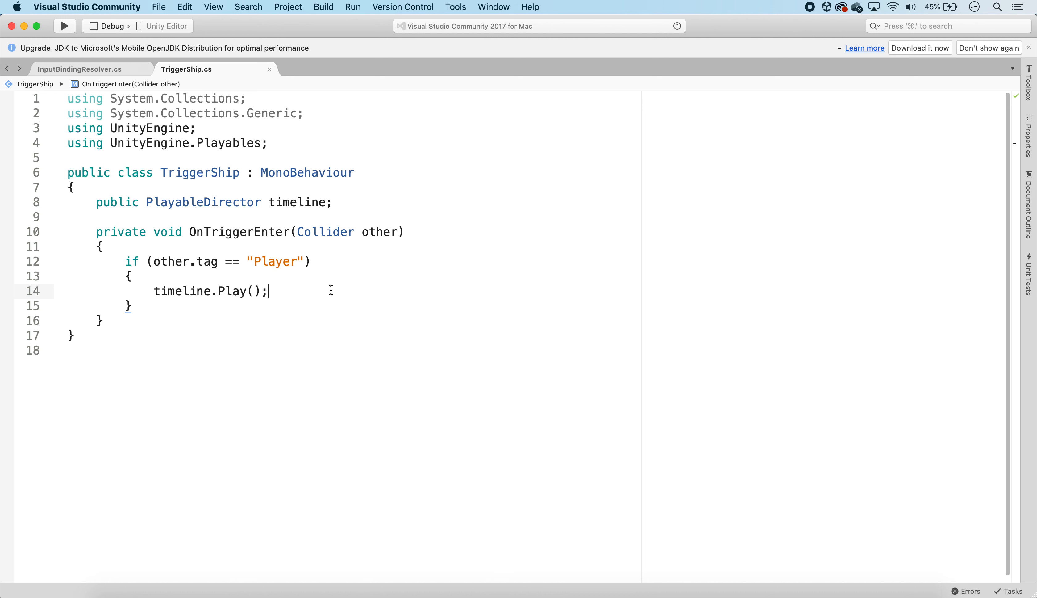
left_click(154, 261)
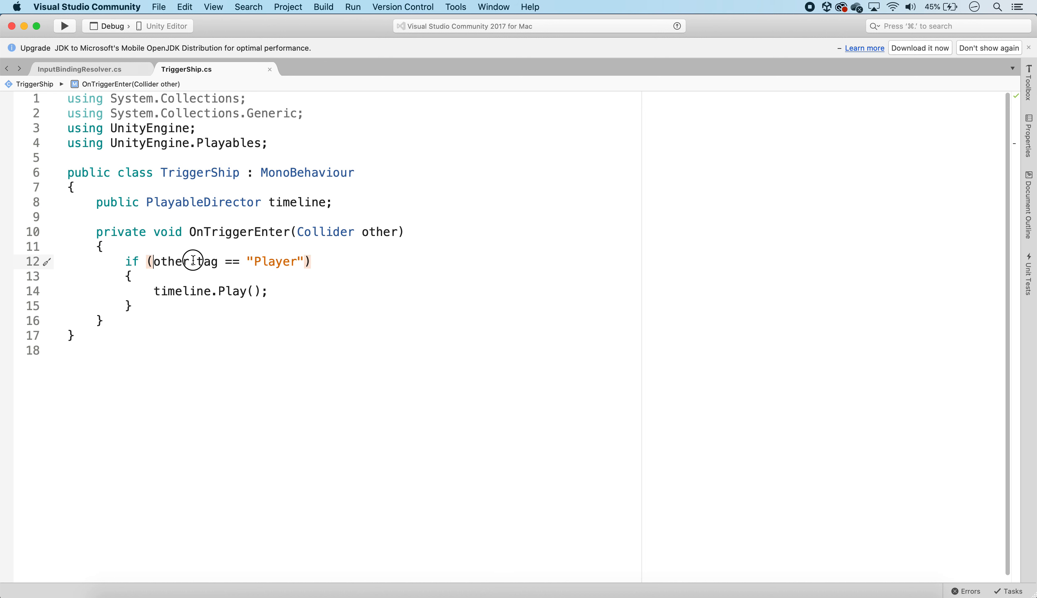
left_click(317, 262)
left_click(301, 291)
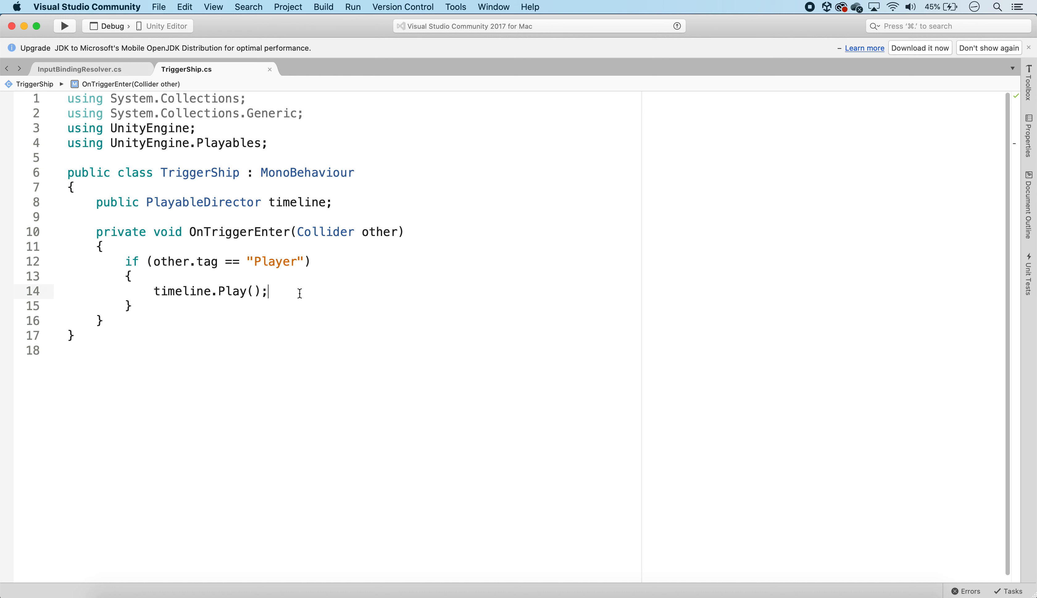
Step: Switch back to Unity and make ShipTrigger a child of the Timeline object
left_click(434, 592)
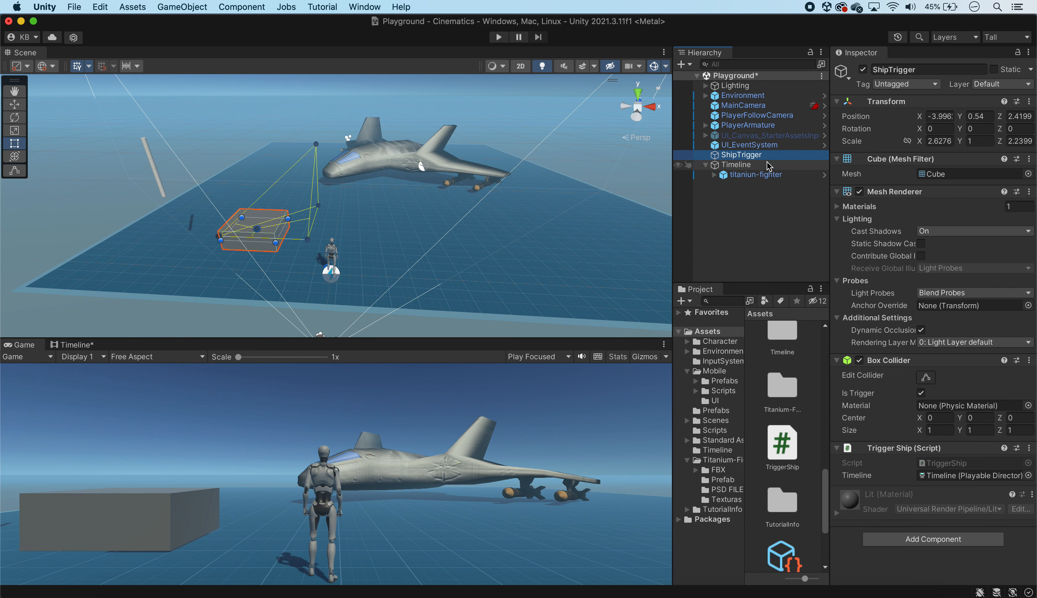
left_click_drag(739, 154, 773, 165)
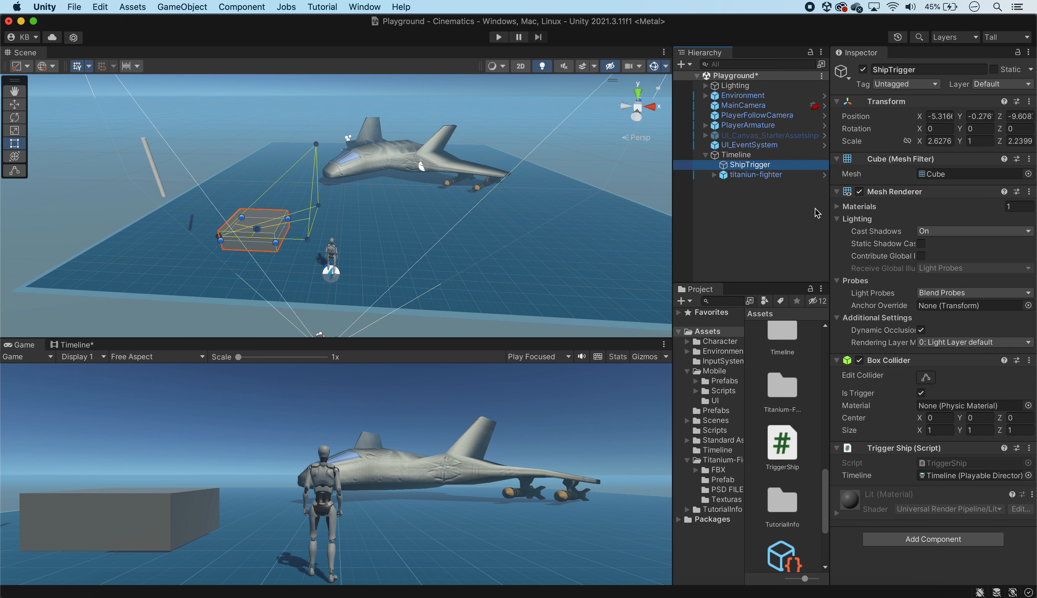
Step: Play the scene briefly to check when the fighter takes off, stop playback, and examine and clear the error logged in the Console
left_click(499, 37)
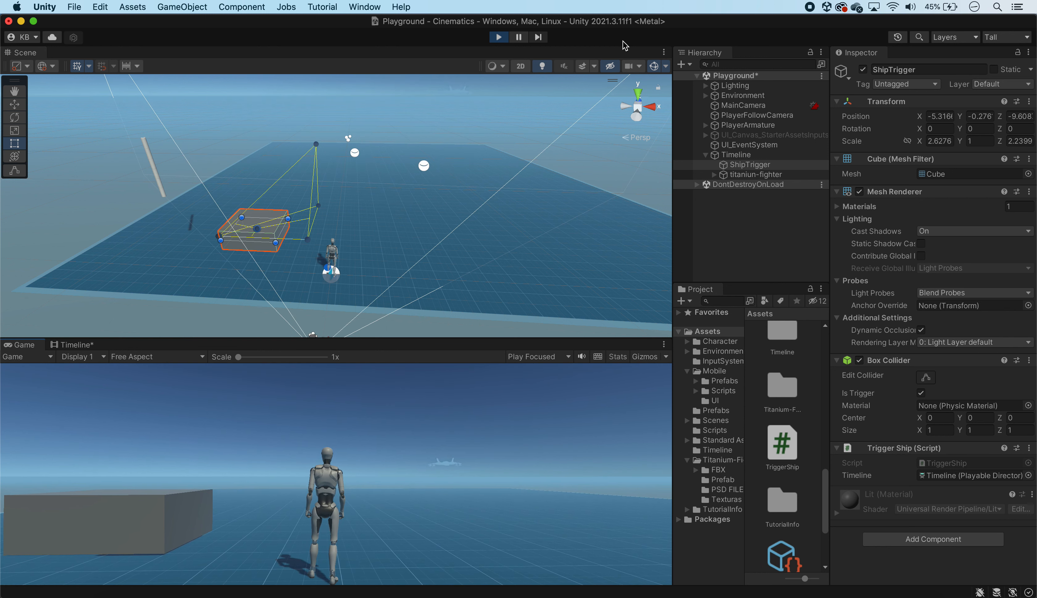
left_click(499, 37)
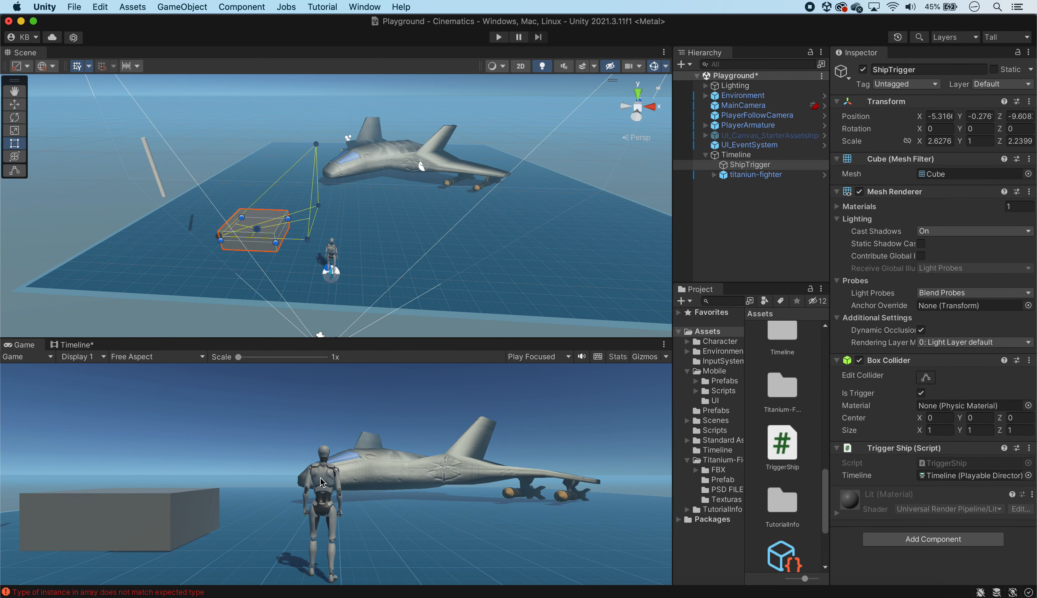
left_click(108, 591)
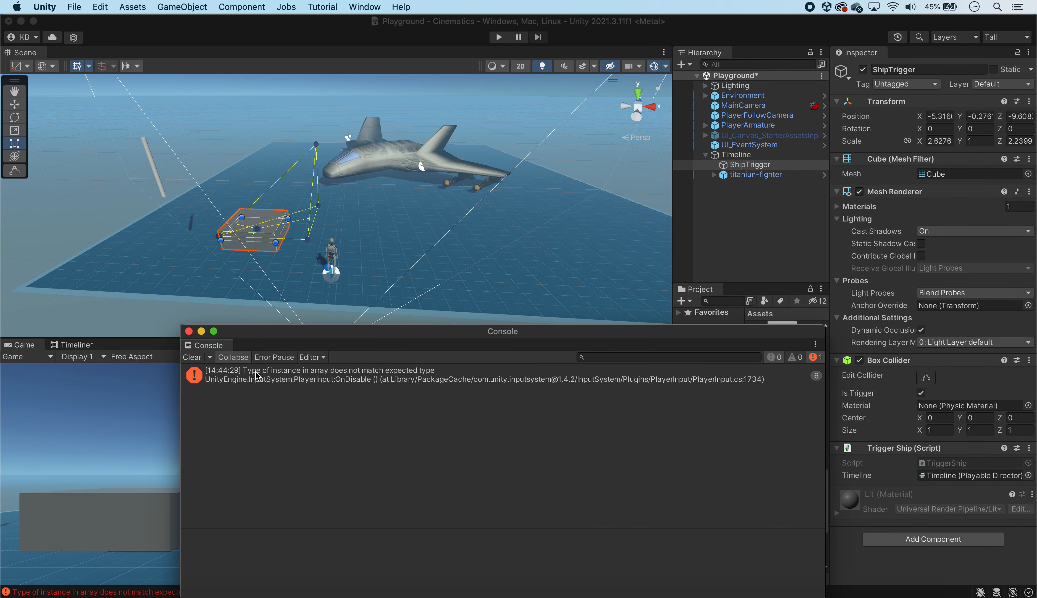
left_click(405, 383)
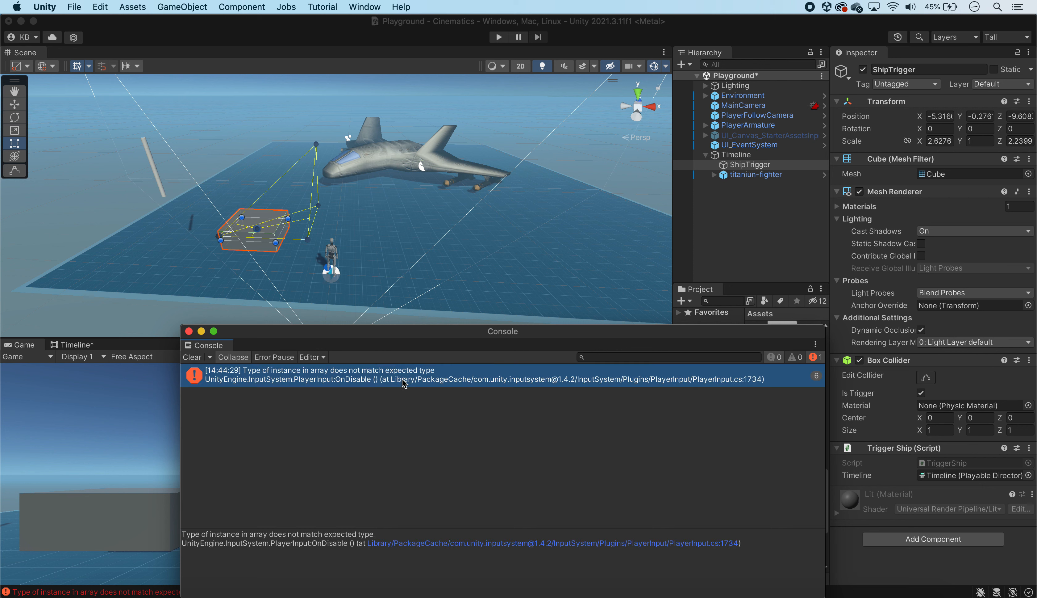
left_click(191, 357)
left_click(189, 331)
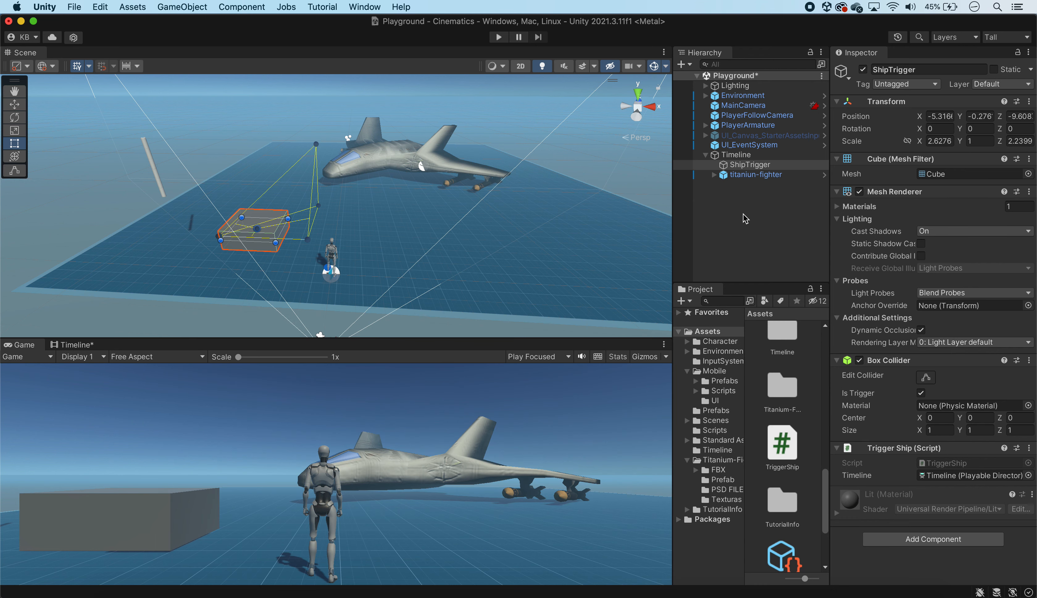
Step: Turn off Play On Awake in the Timeline object's Playable Director
left_click(747, 158)
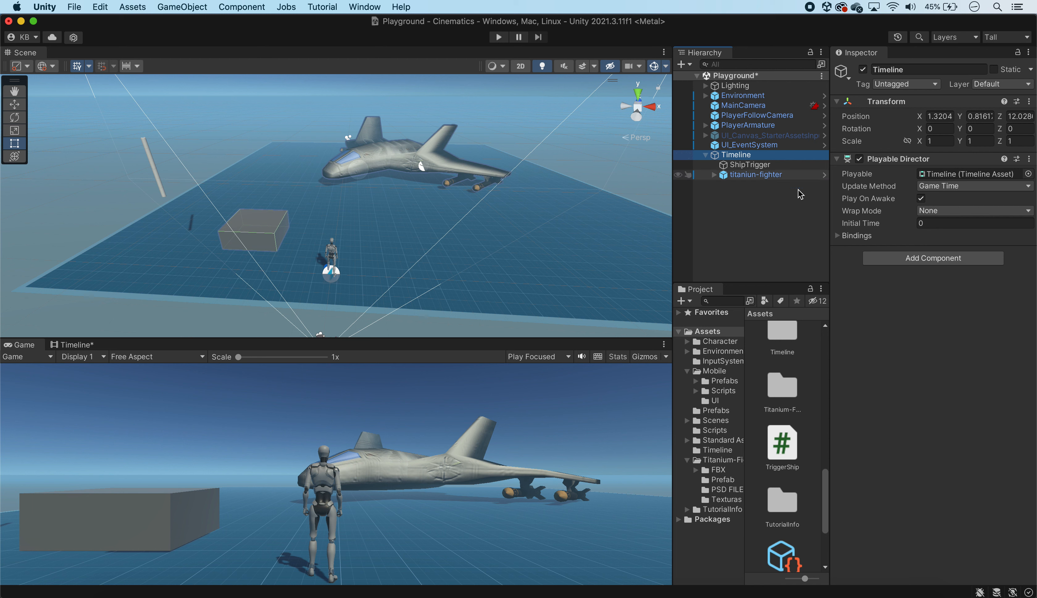
left_click(921, 197)
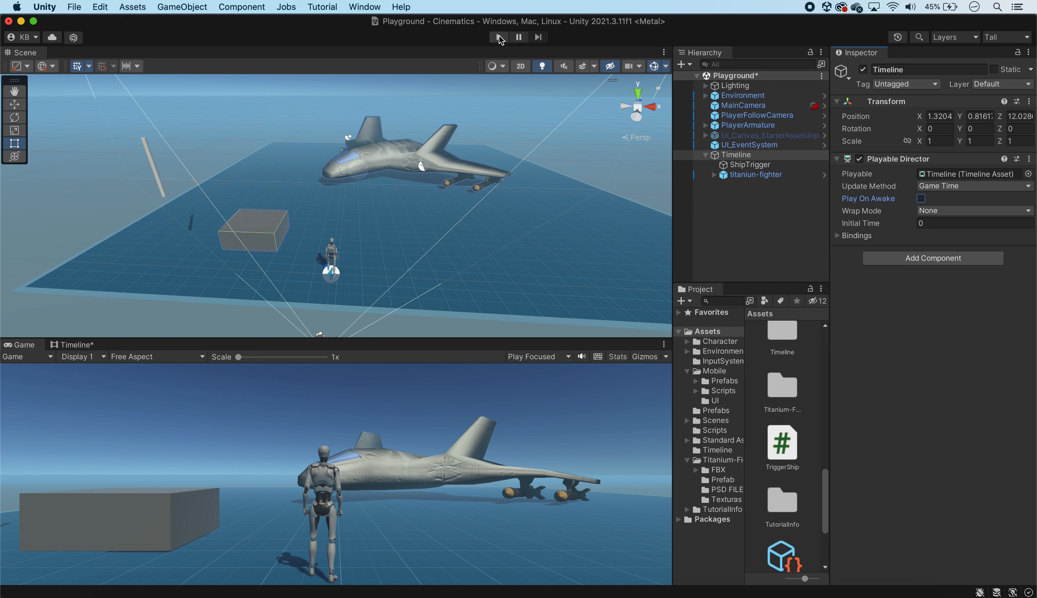
Step: Play the scene, walk the character into the ShipTrigger cube to test the take-off, stop playback, and check and close the Console
left_click(498, 37)
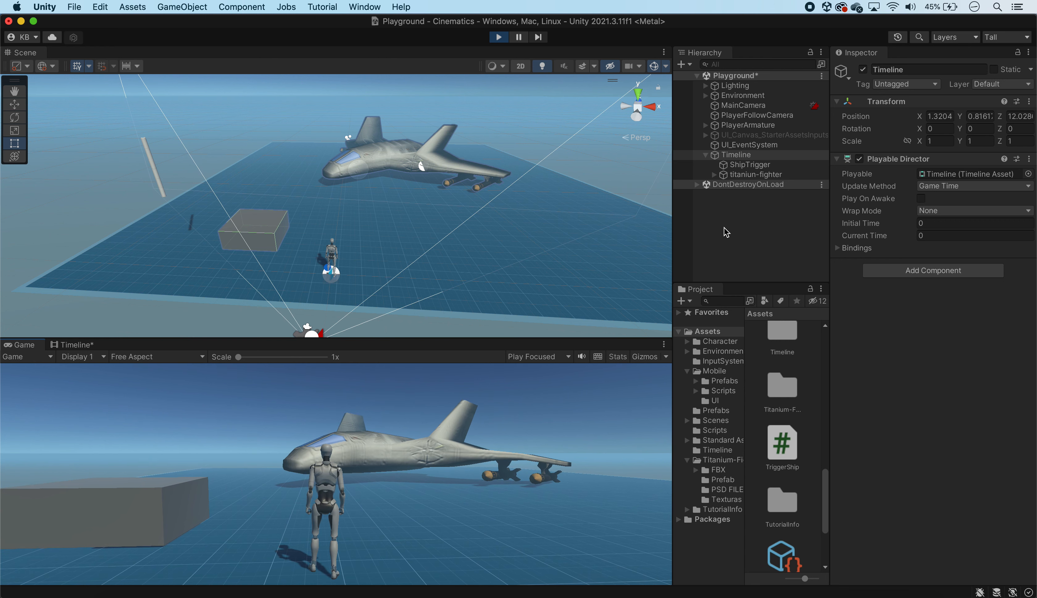
key("a")
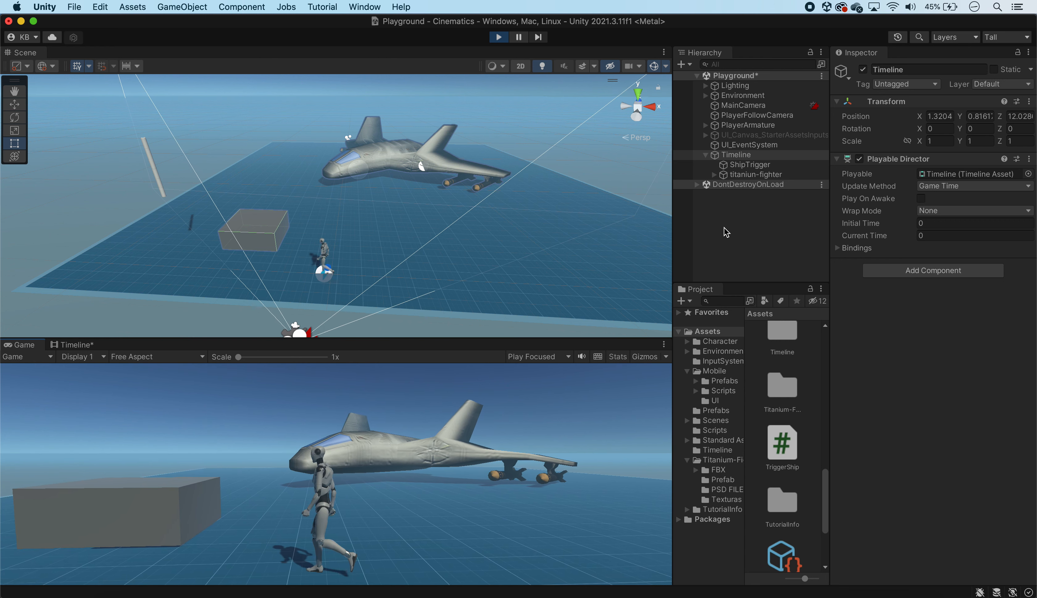
key("a")
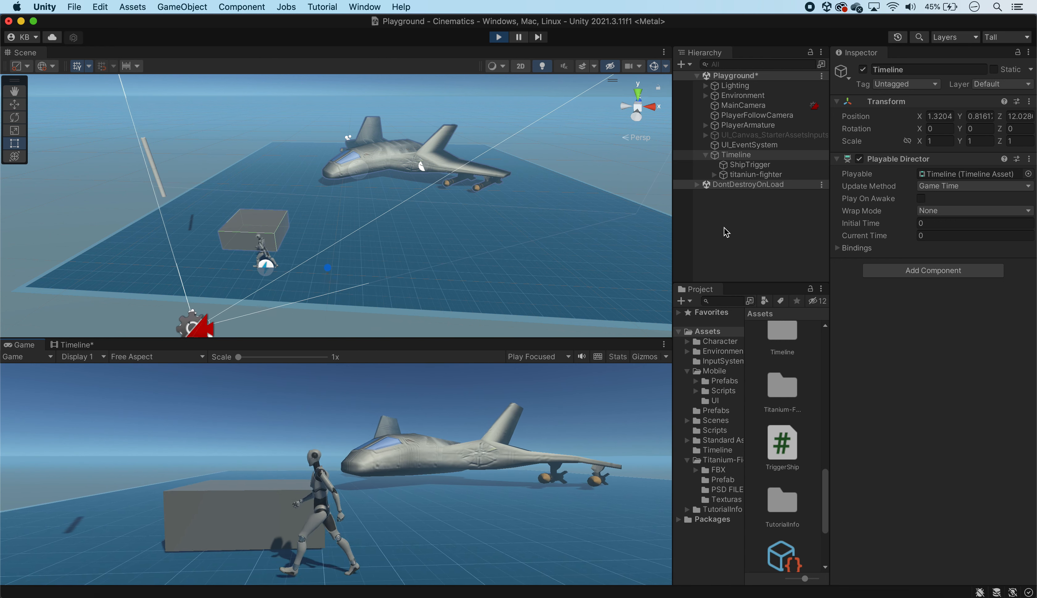
key("w")
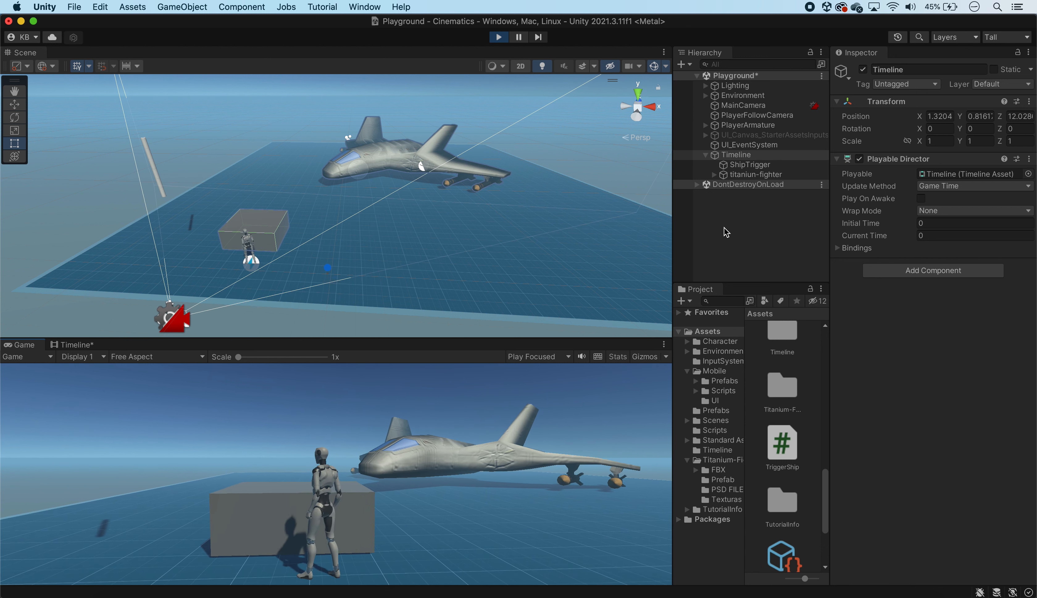
key("w")
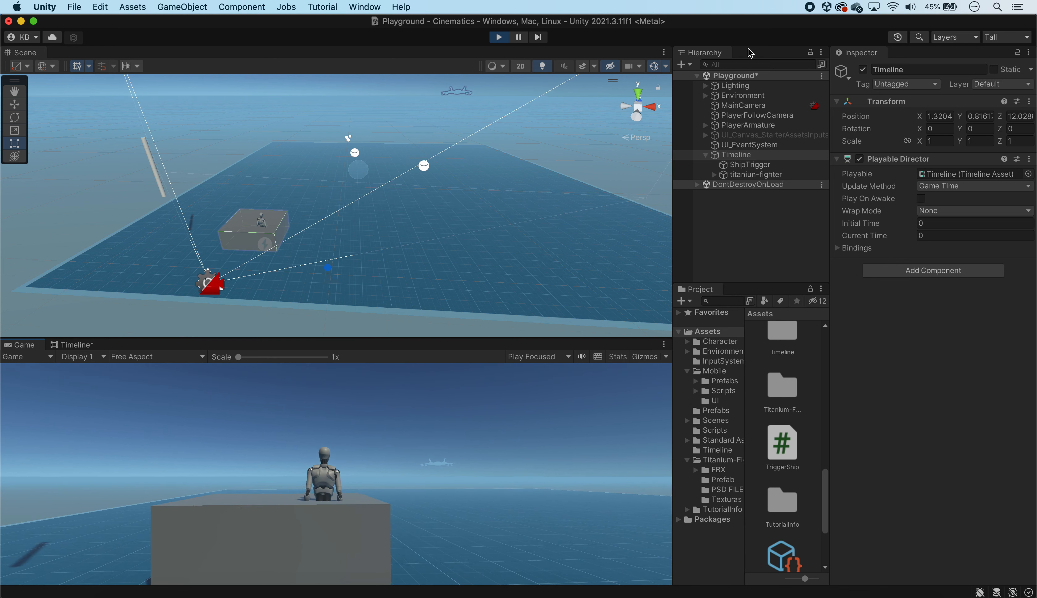
left_click(499, 37)
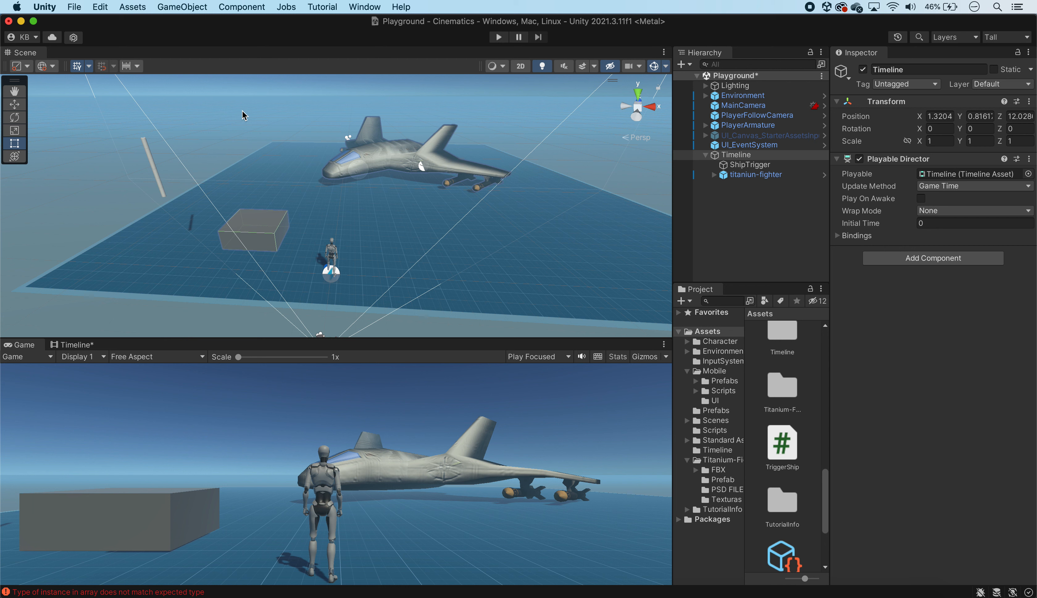
left_click(169, 584)
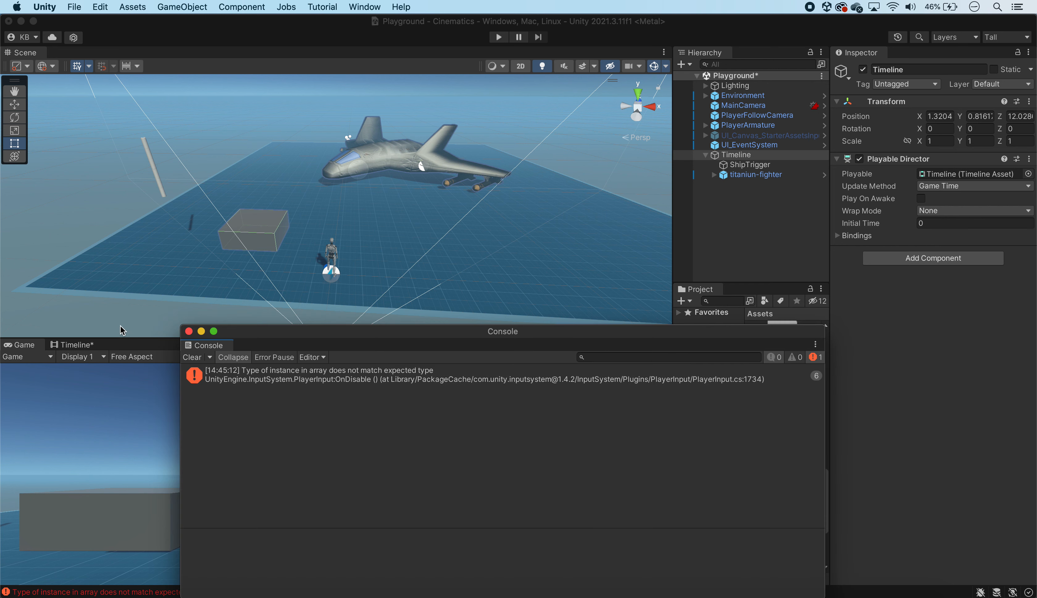
left_click(189, 331)
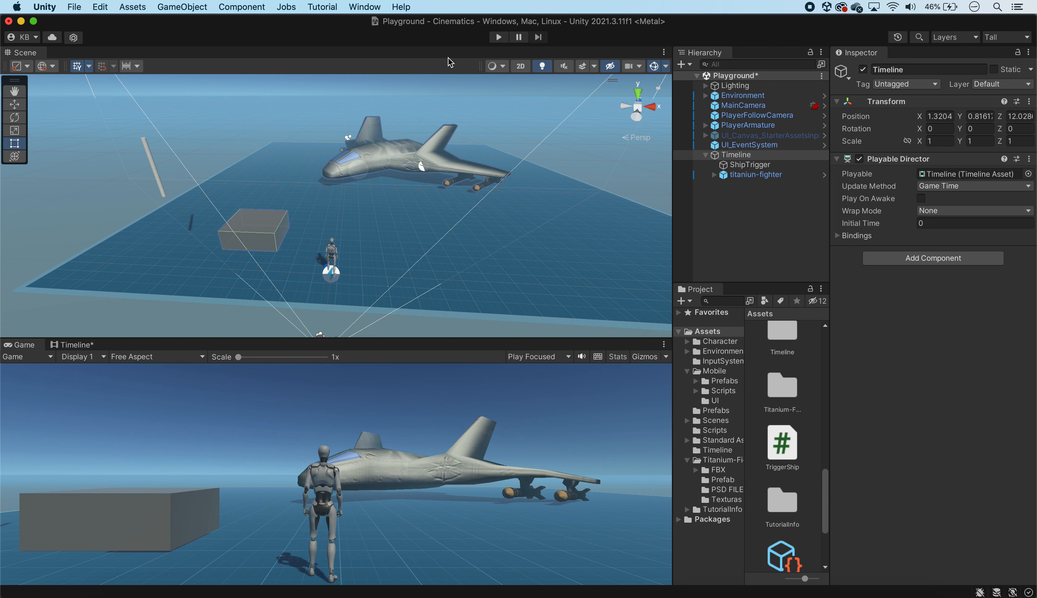
Step: Play the scene again, run the character around the parked fighter and back into the ShipTrigger cube, and stop playback
left_click(498, 36)
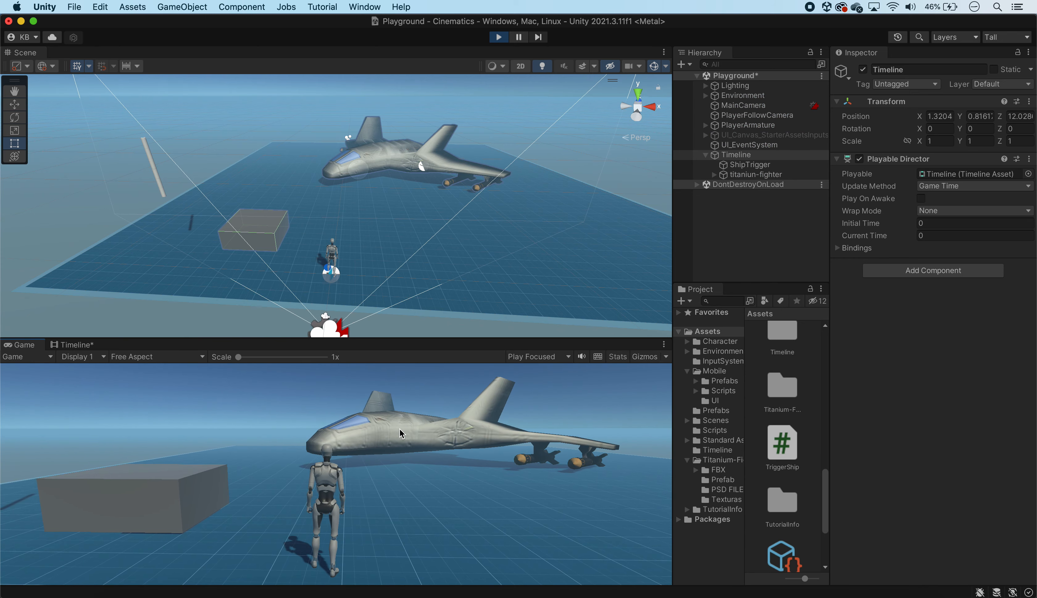
key("w")
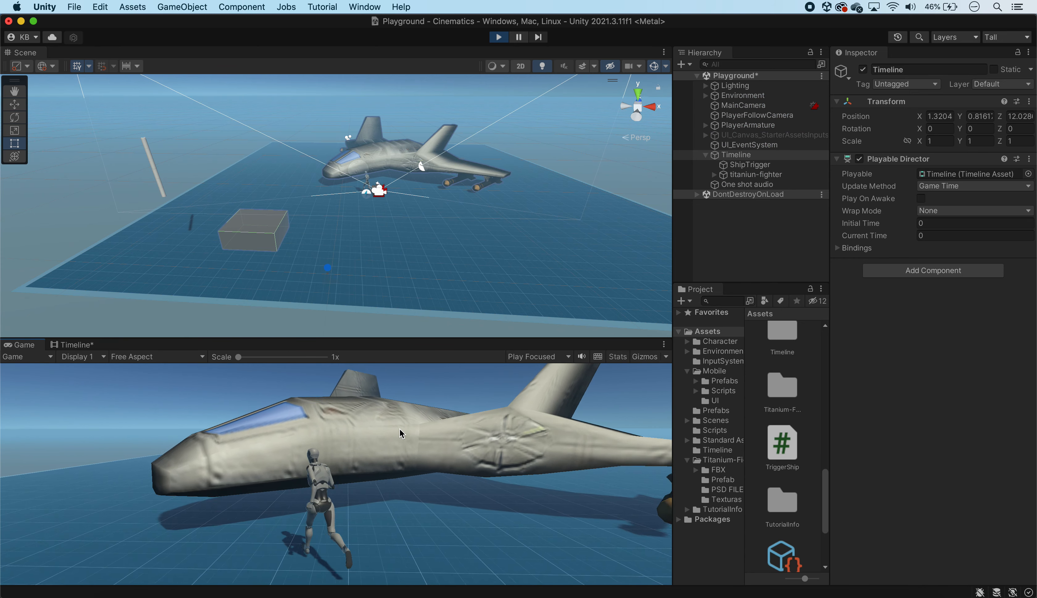
key("a")
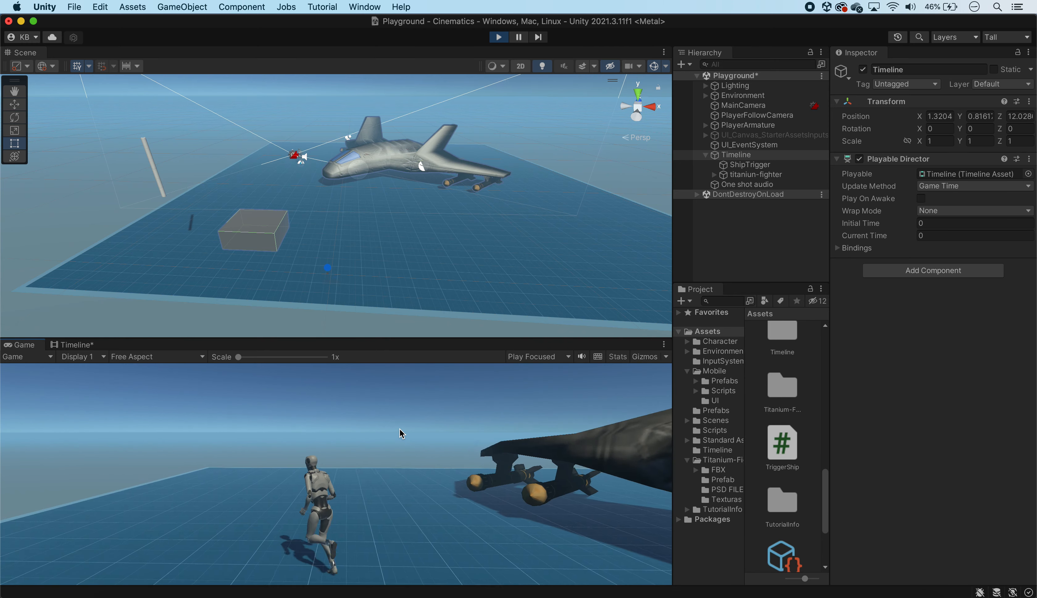
key("d")
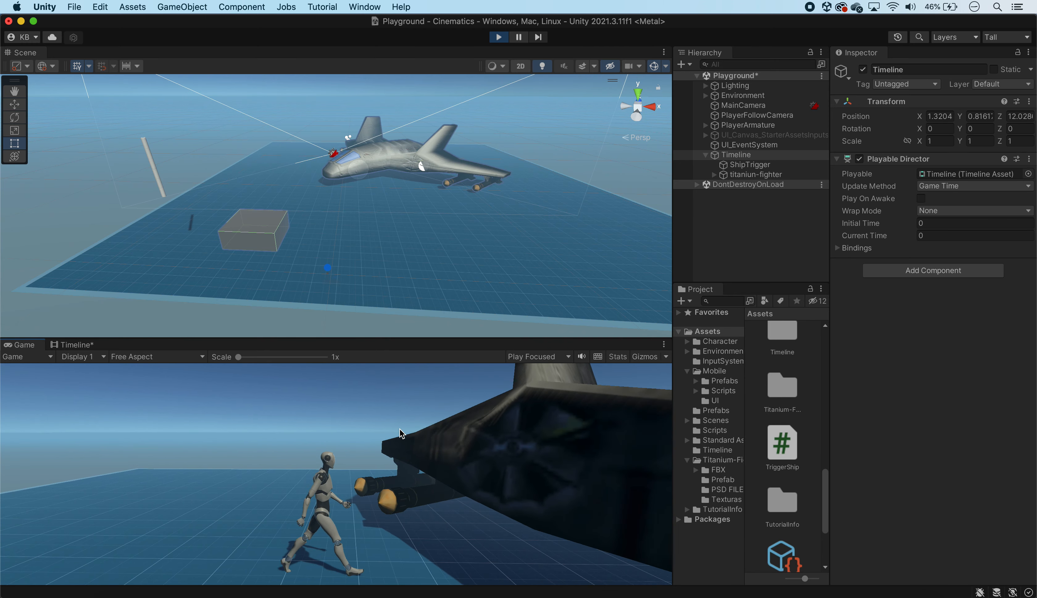
key("s")
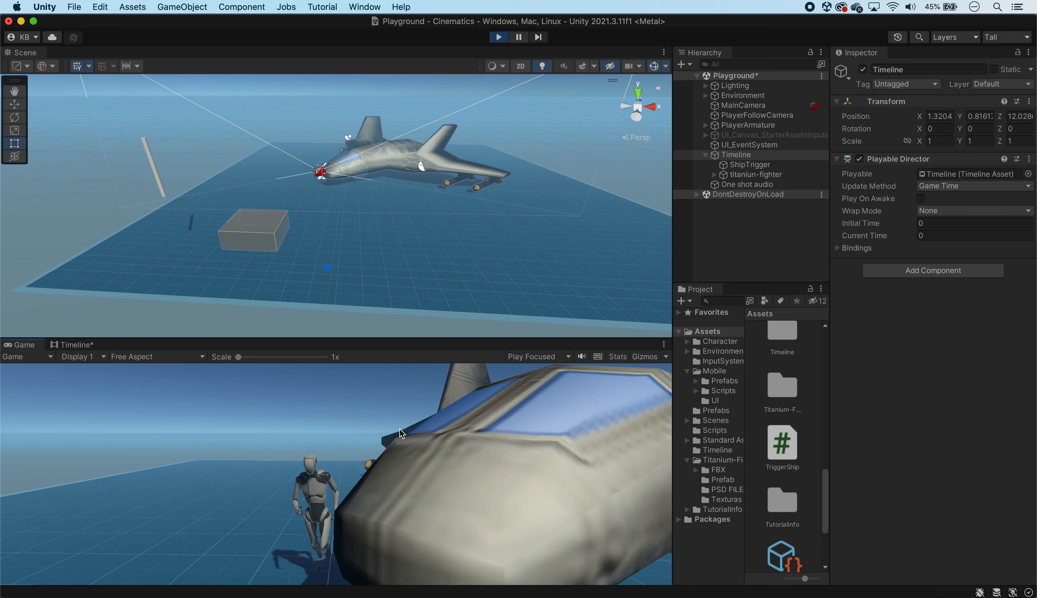
key("s")
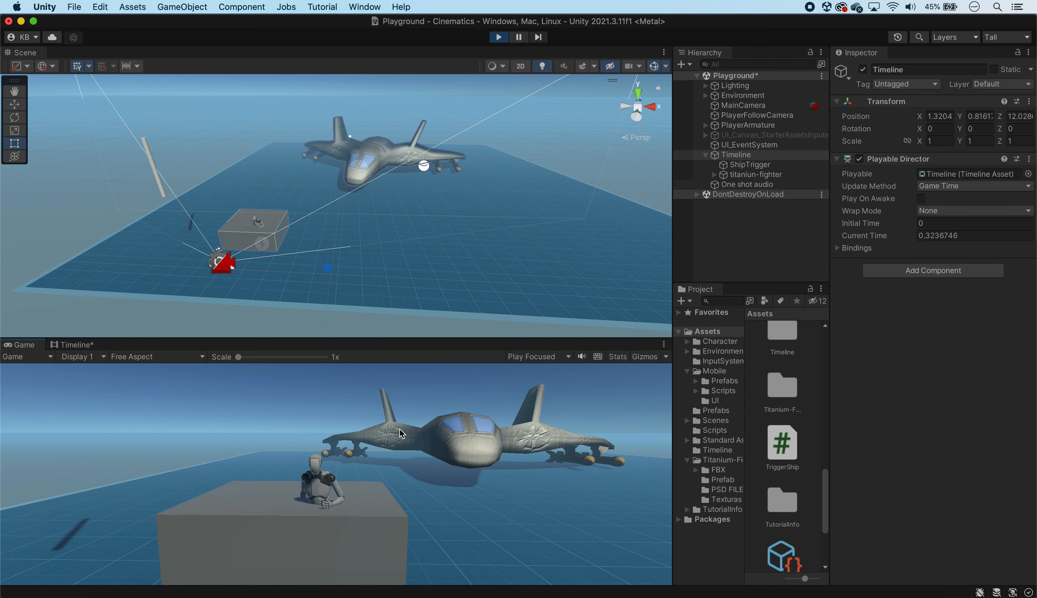
key("s")
key("d")
key("w")
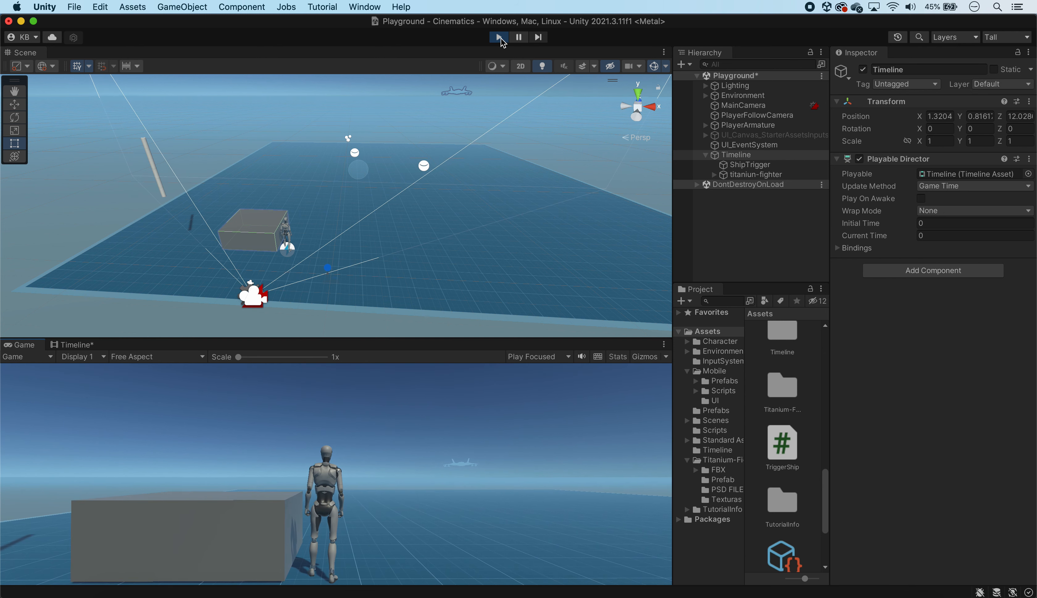
left_click(500, 38)
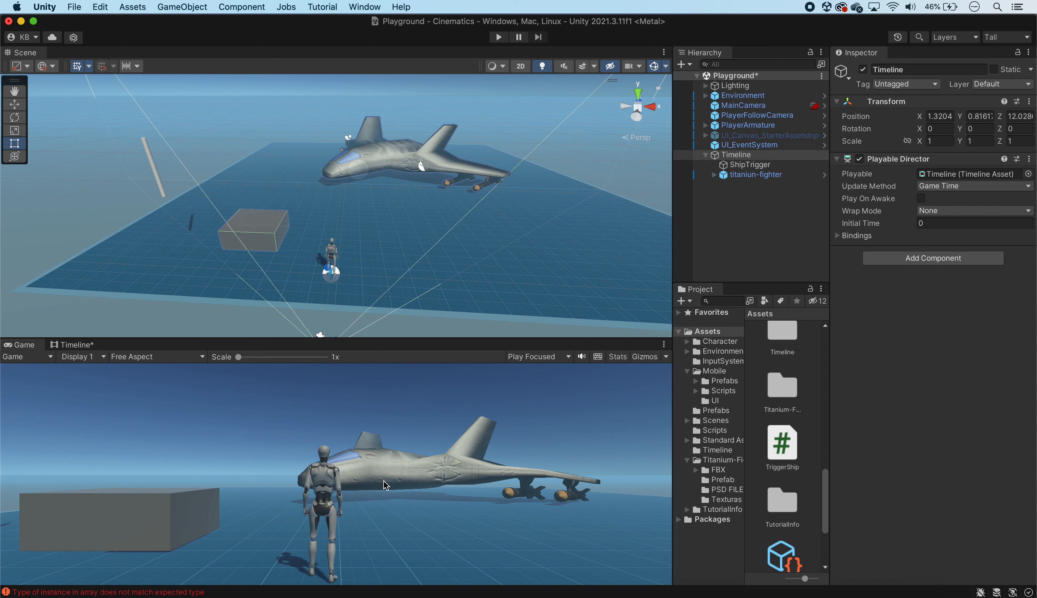
Step: Set the Game view to Play Maximized, play the scene while saving the unsaved Timeline changes, and stop playback after the test
left_click(544, 361)
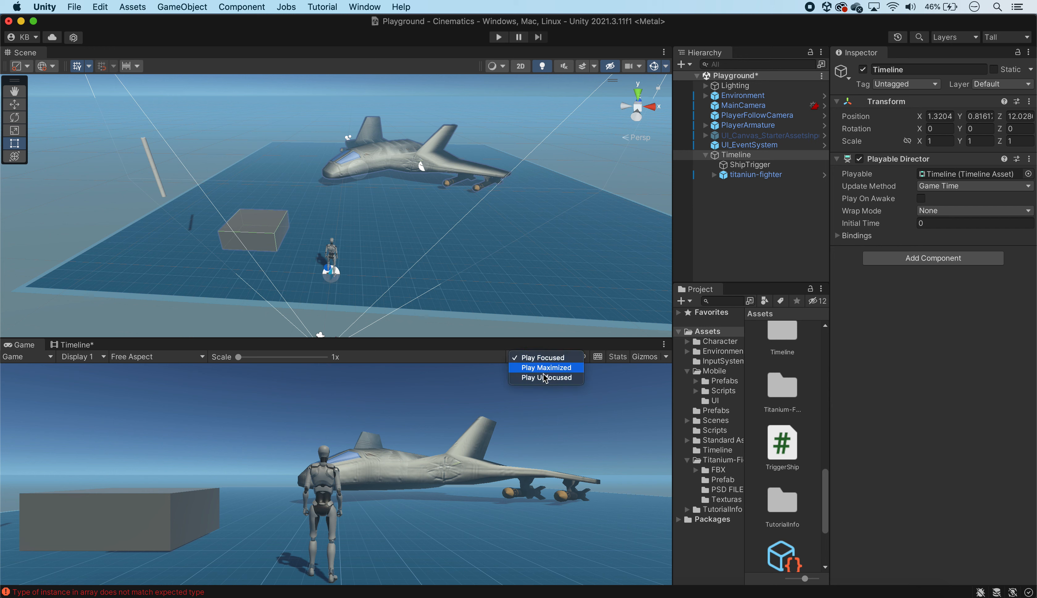
left_click(547, 374)
left_click(499, 37)
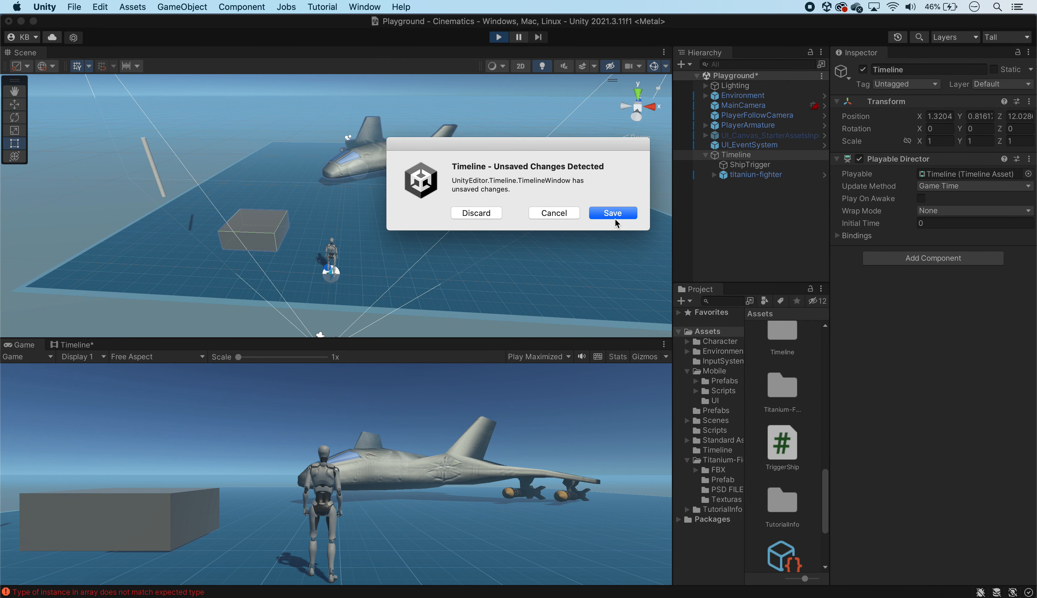
left_click(618, 212)
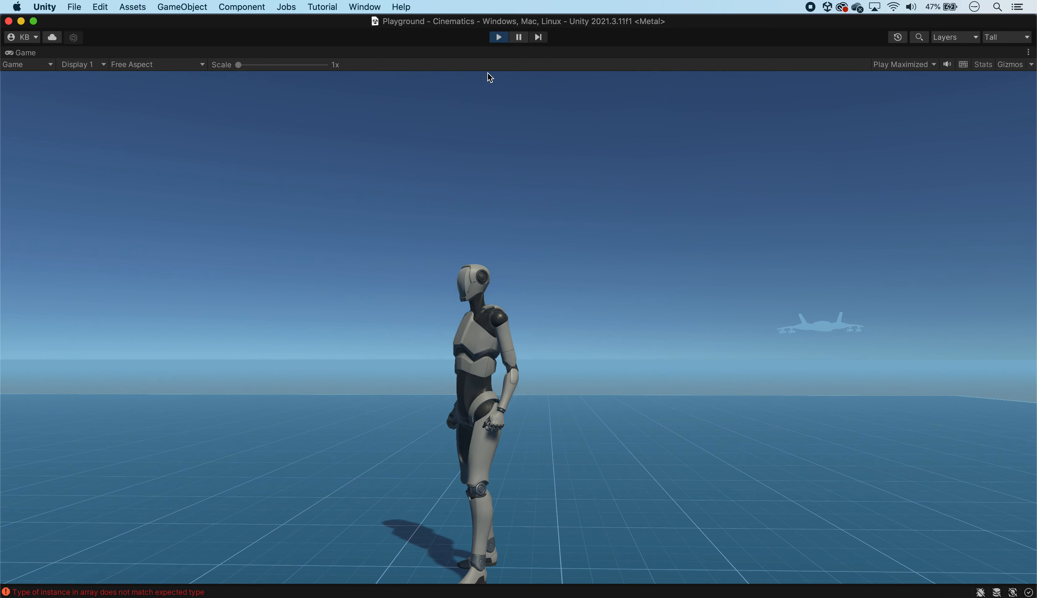
left_click(498, 37)
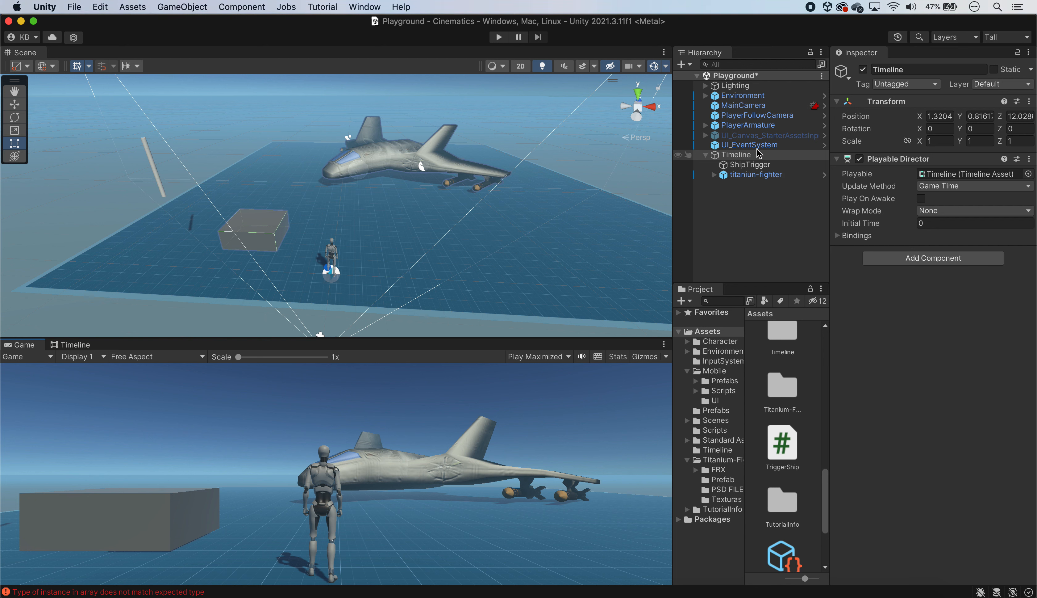
Step: Examine the components of the MainCamera, PlayerFollowCamera and PlayerArmature objects to see how the player view is set up
left_click(743, 105)
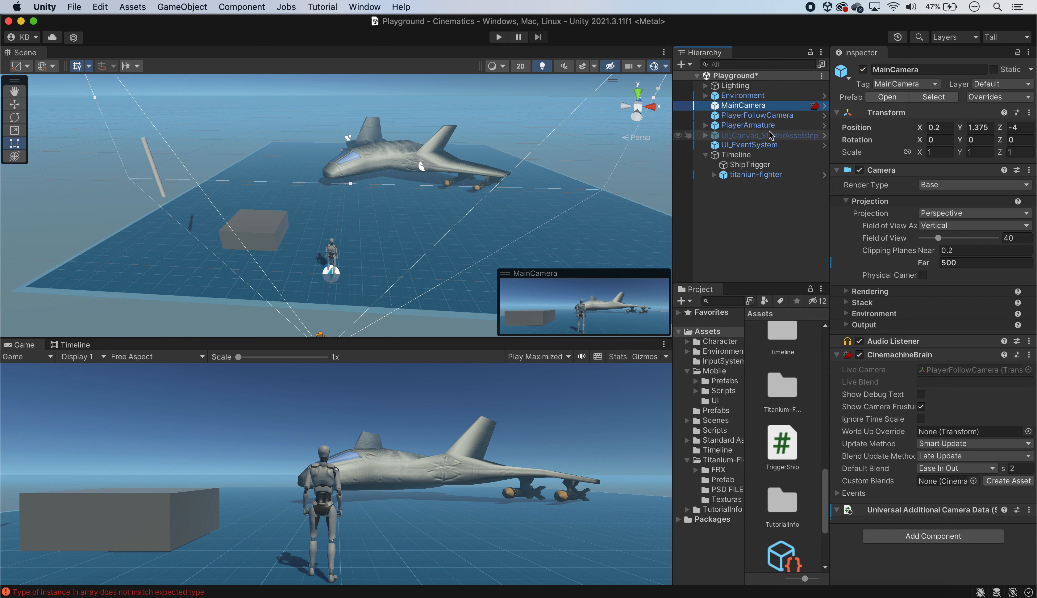
left_click(782, 116)
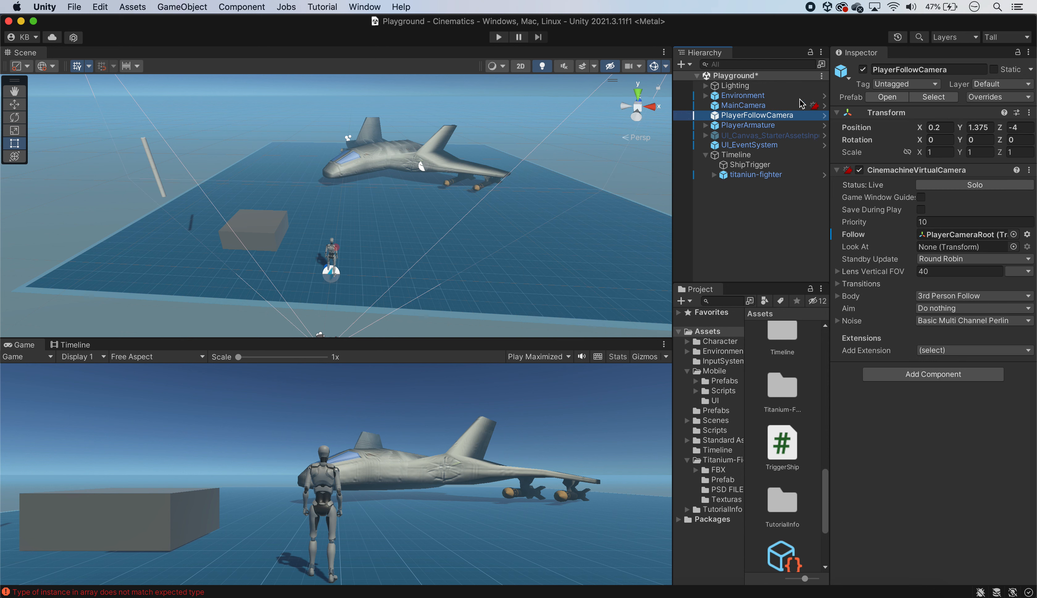
left_click(757, 126)
left_click(766, 118)
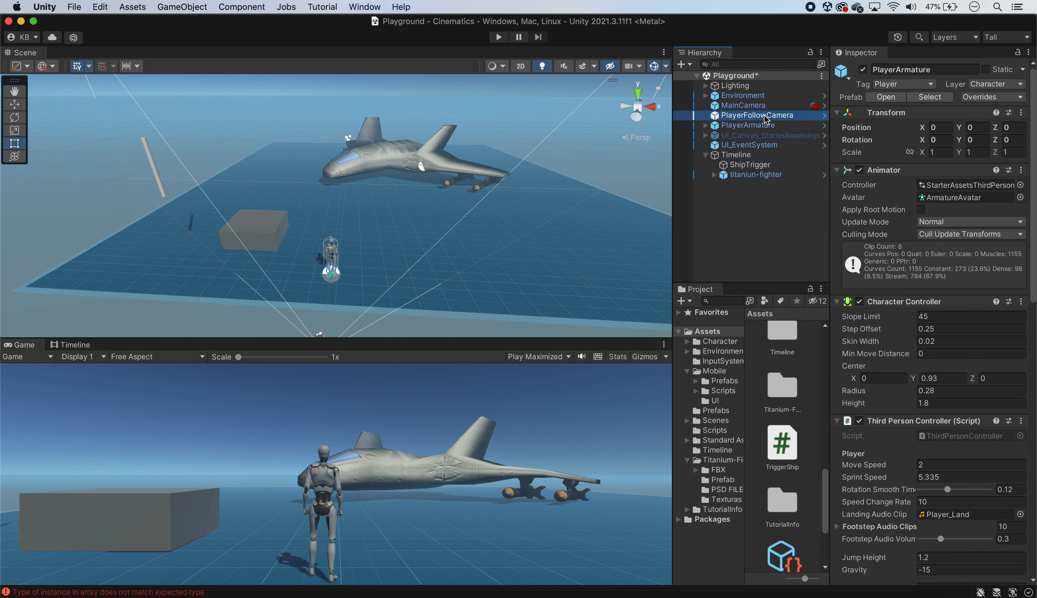
left_click(744, 105)
left_click(748, 125)
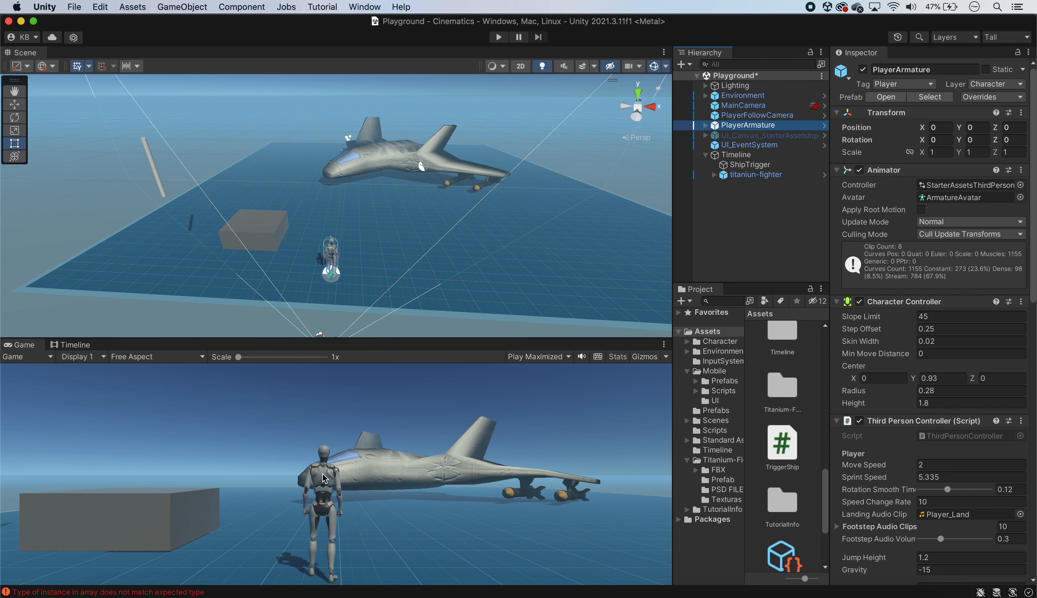
left_click(740, 214)
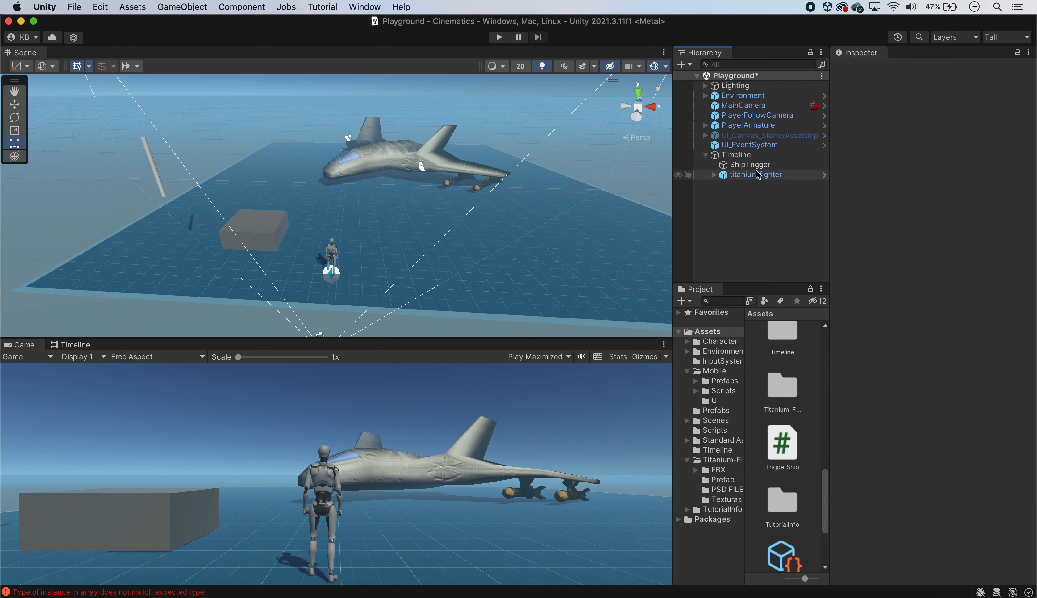
Step: Add a Cinemachine Virtual Camera to the scene, keeping its default name CM vcam1
left_click(70, 346)
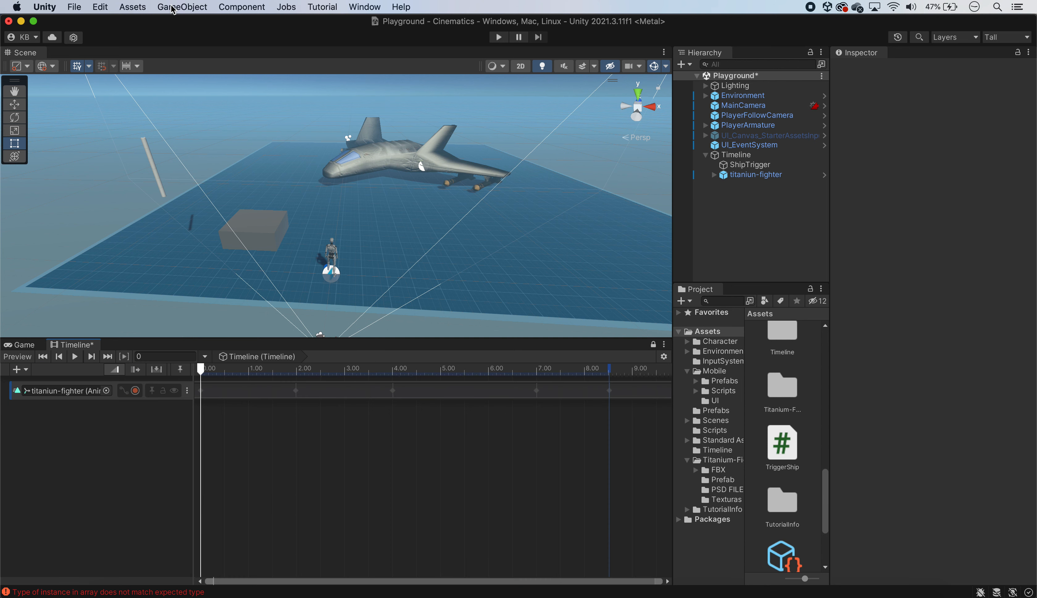
left_click(193, 8)
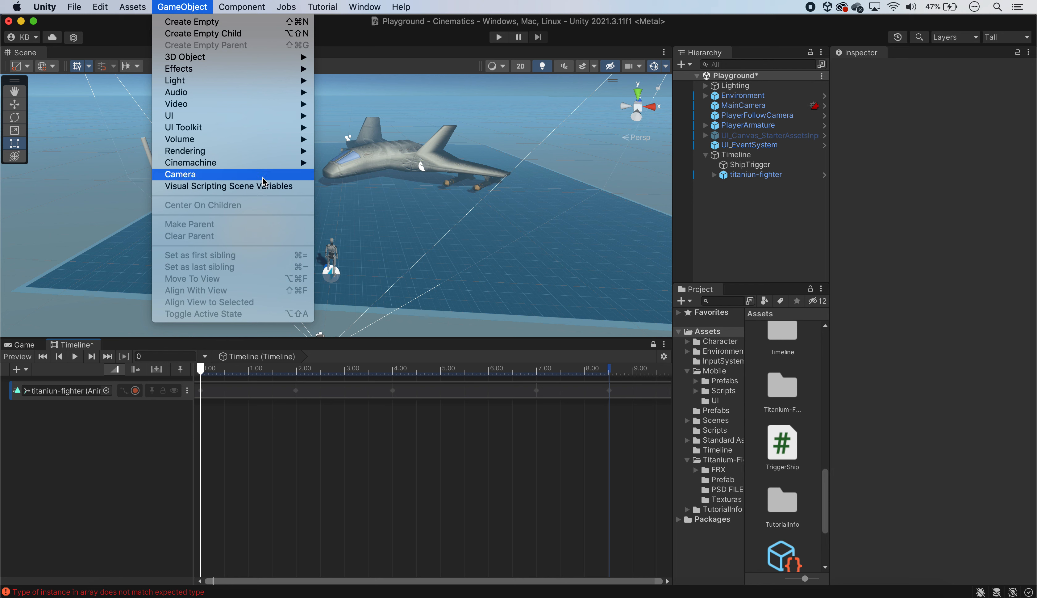
mouse_move(262, 164)
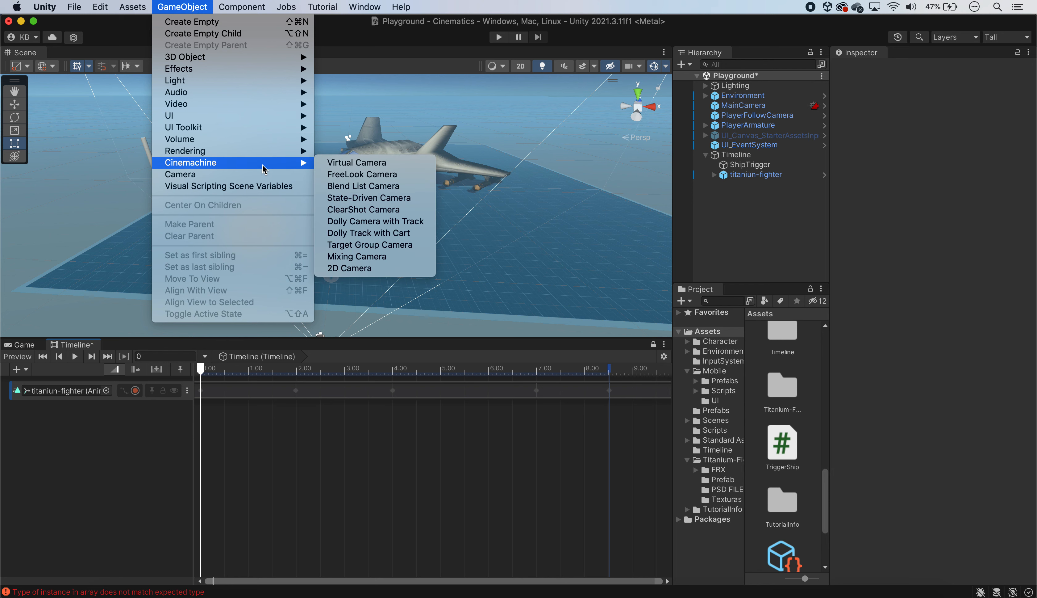
left_click(406, 162)
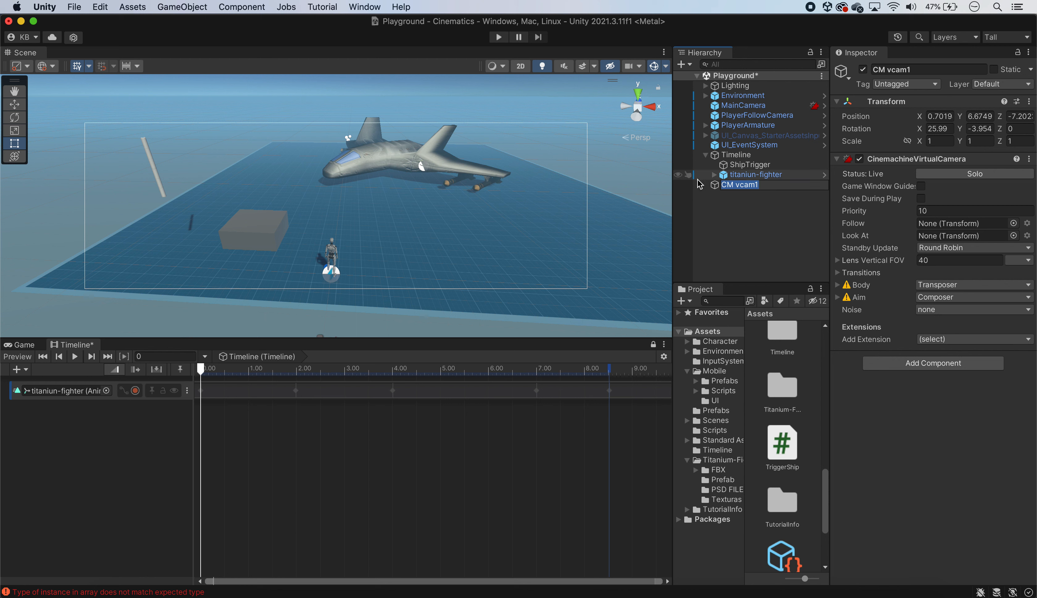
left_click(755, 193)
left_click(753, 187)
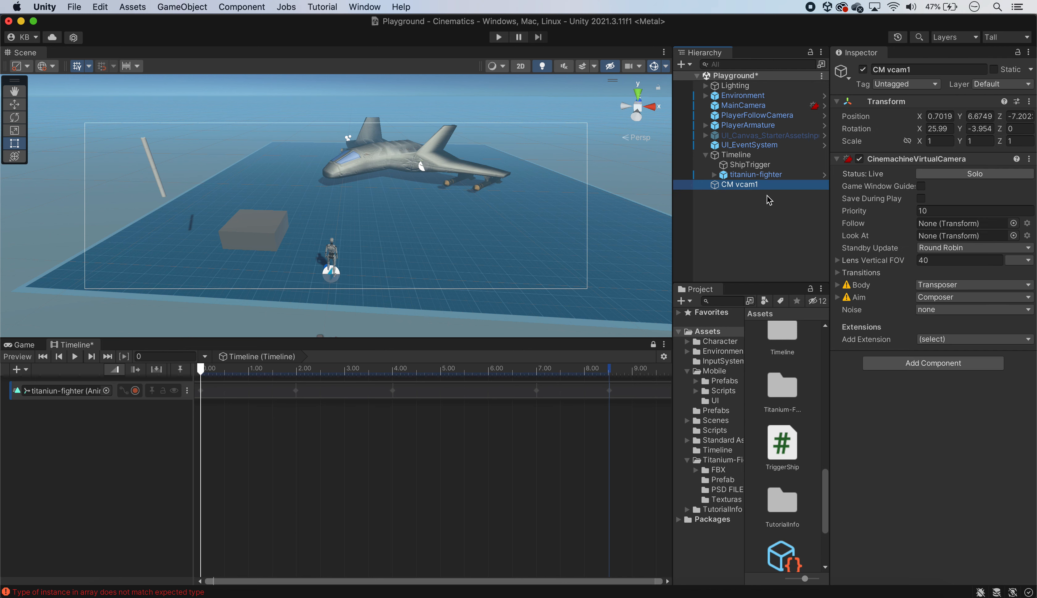
Step: Check the new virtual camera's shot in the Game view and frame the parked fighter from its front in the Scene view
left_click(24, 346)
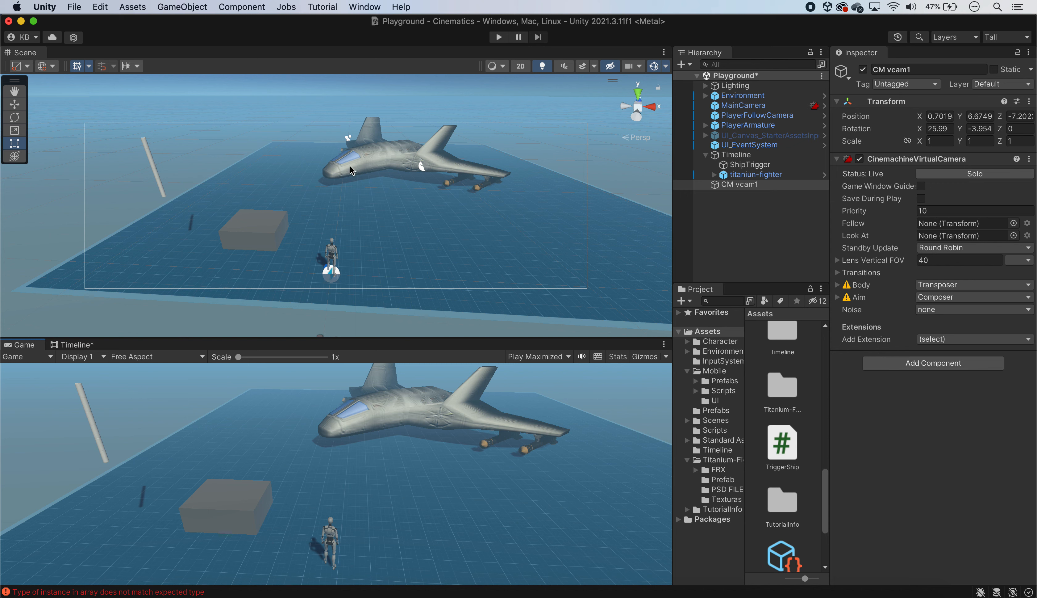
left_click_drag(367, 213, 518, 182, "alt")
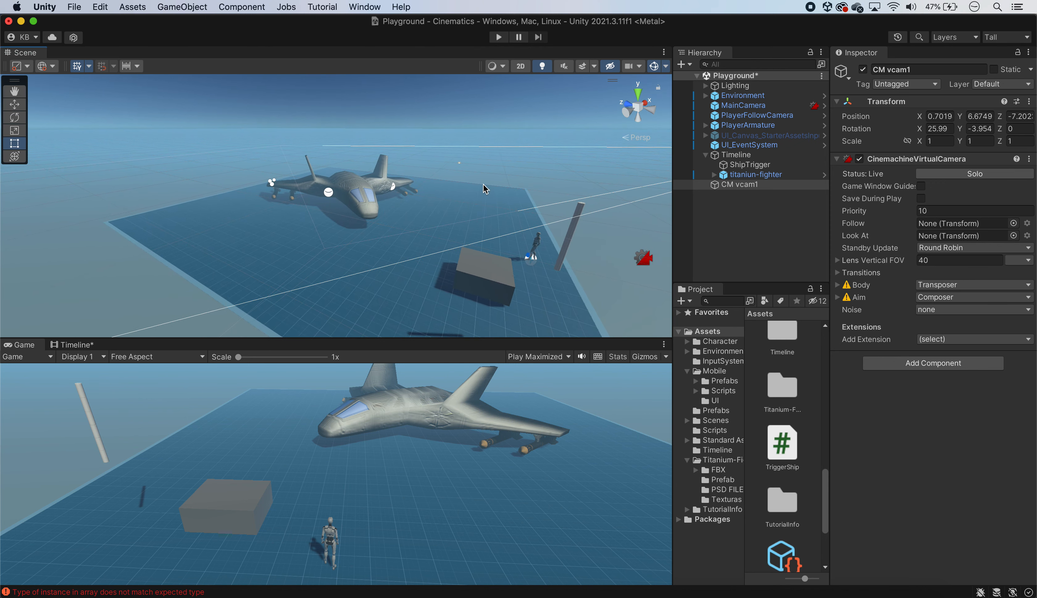
scroll(489, 198, "up", 10)
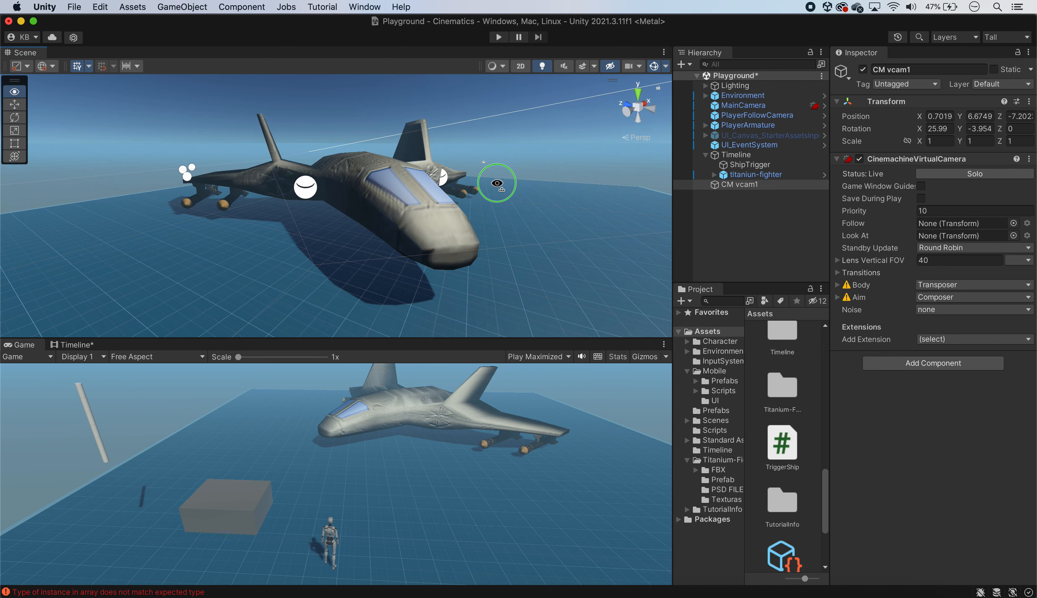
right_click_drag(503, 196, 455, 178)
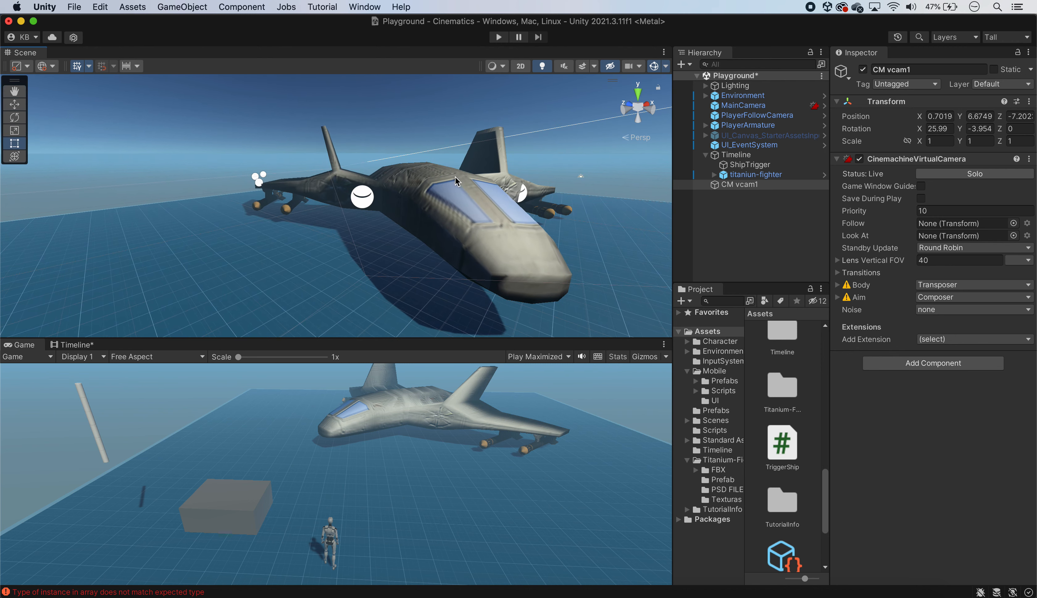
scroll(455, 181, "down", 8)
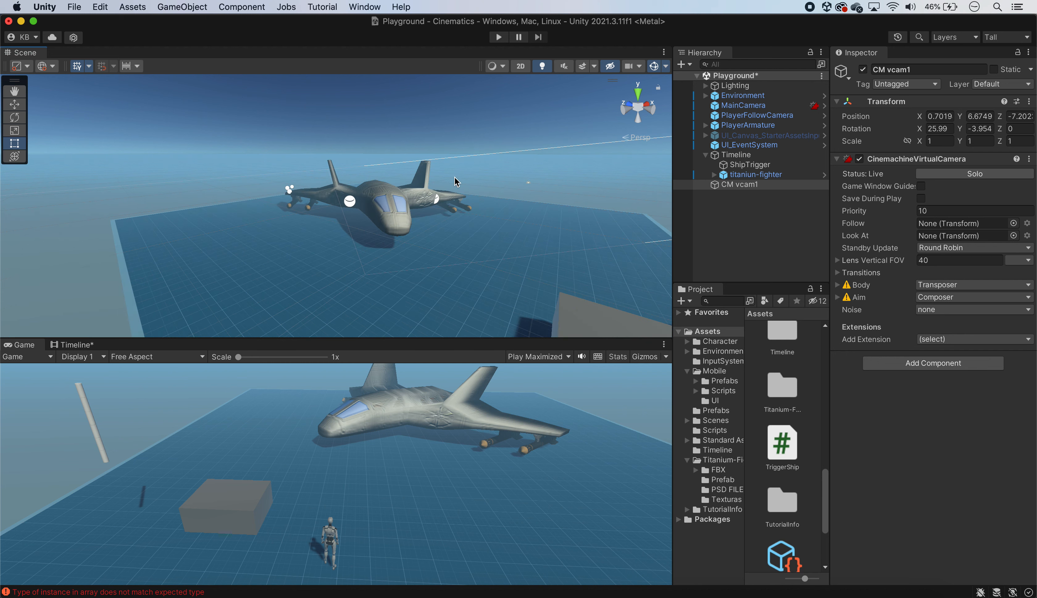
mouse_move(454, 182)
right_mouse_down()
mouse_move(453, 170)
mouse_move(440, 190)
mouse_move(455, 183)
mouse_move(452, 173)
right_mouse_up()
scroll(447, 186, "up", 1)
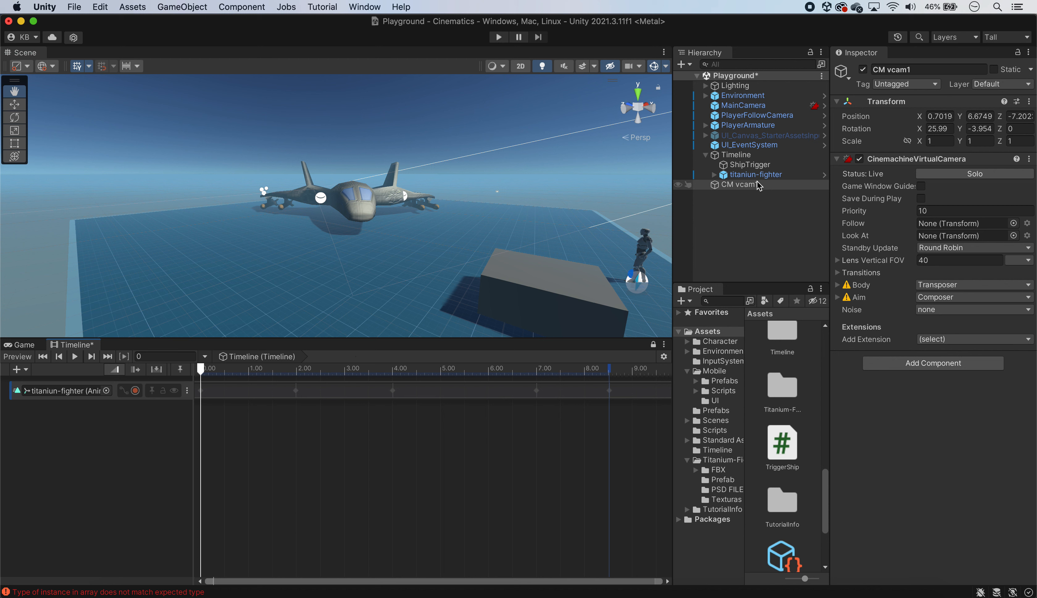
Step: Look through CM vcam1's Transitions and Lens settings, try a Dutch angle of about 40, and undo it
left_click(781, 184)
left_click(837, 272)
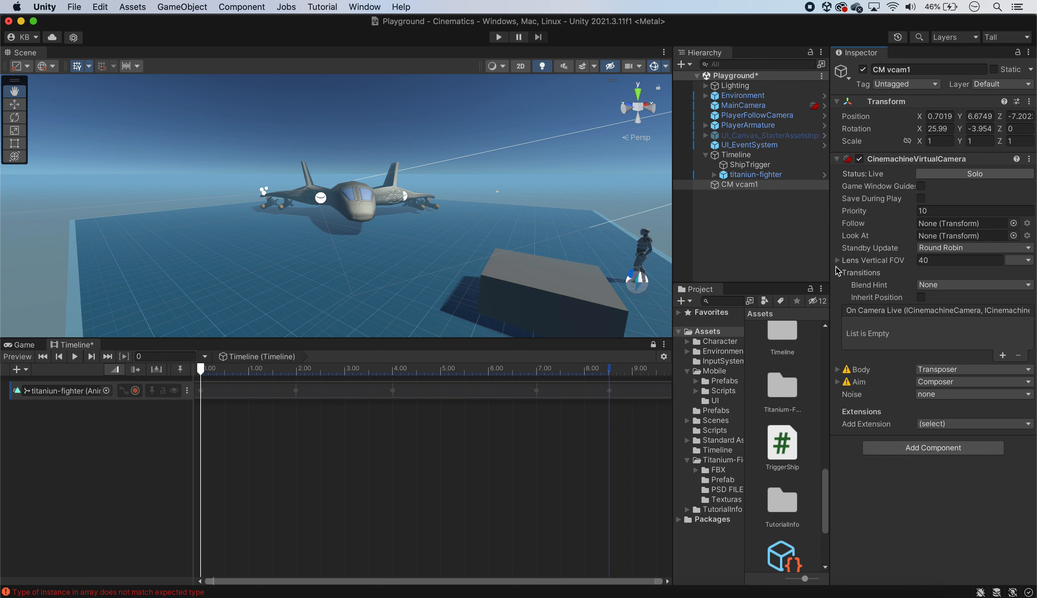
left_click(837, 261)
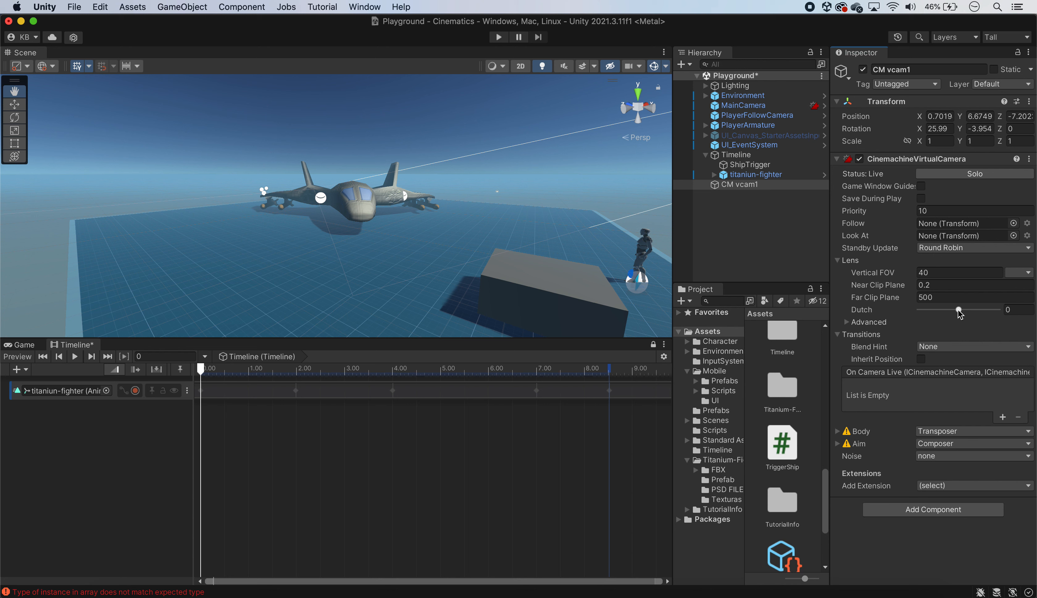
left_click(851, 323)
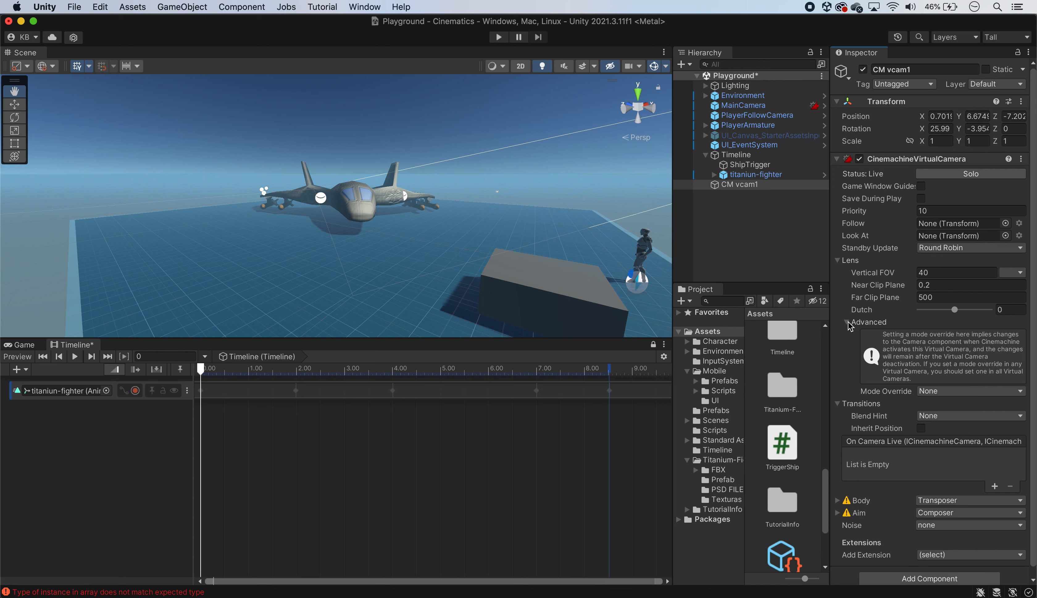
left_click(851, 323)
left_click_drag(961, 310, 970, 307)
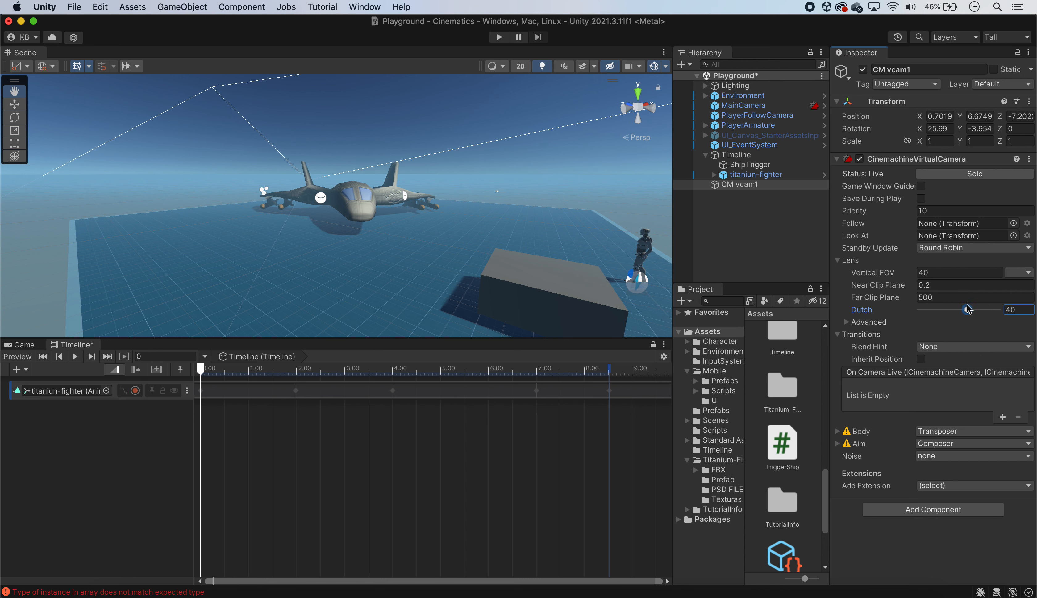
key("super+z")
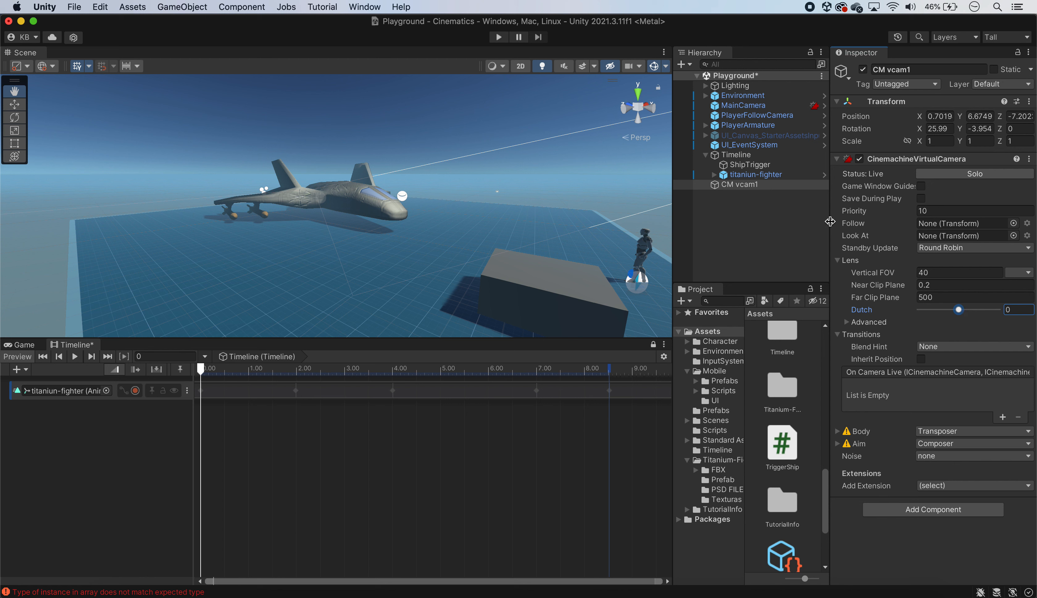
Step: Make CM vcam1 a child of the Timeline object and align it with a Scene view showing the whole parked fighter
left_click_drag(725, 186, 745, 177)
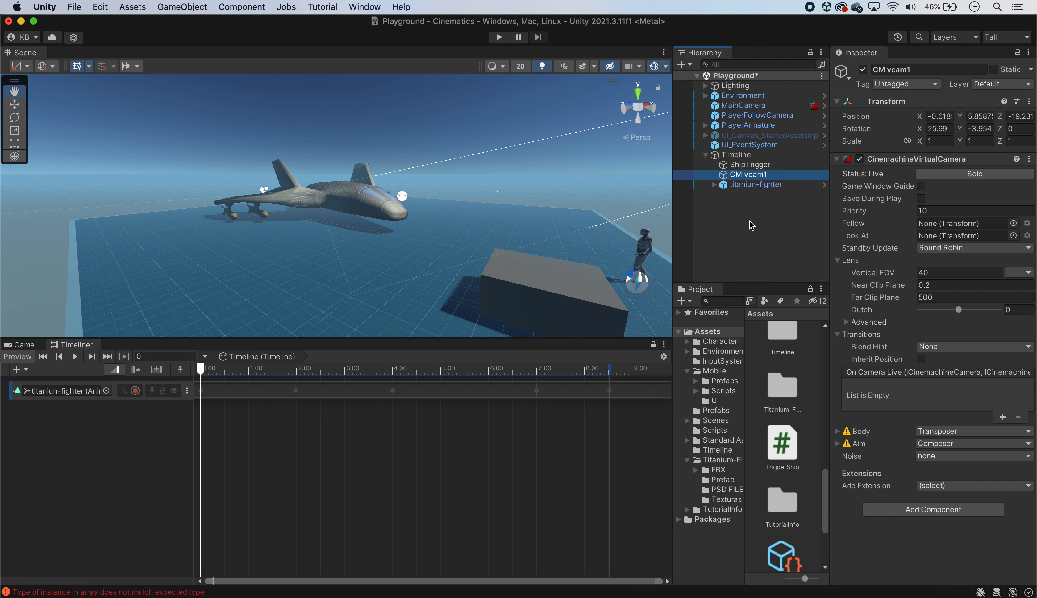
left_click(446, 227, "alt")
mouse_move(446, 227)
left_mouse_down("alt")
mouse_move(424, 225)
mouse_move(436, 224)
left_mouse_up("alt")
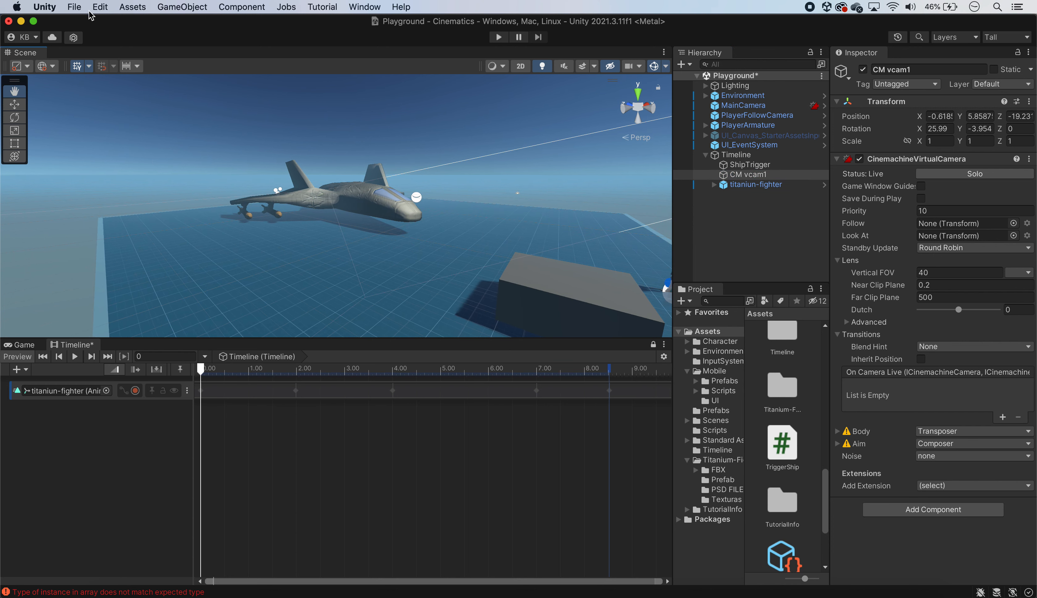
left_click(100, 7)
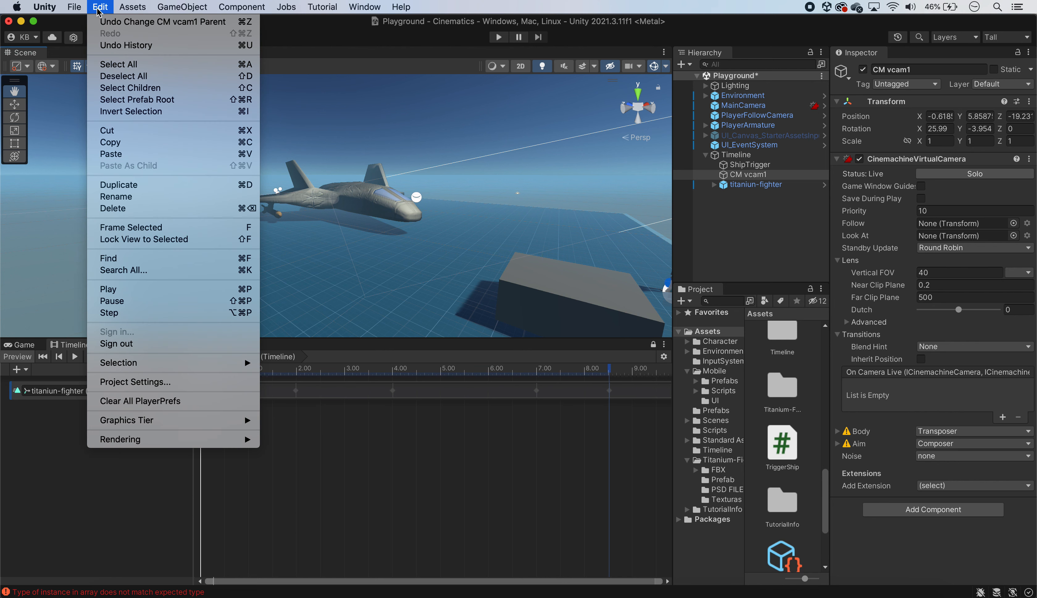
mouse_move(132, 9)
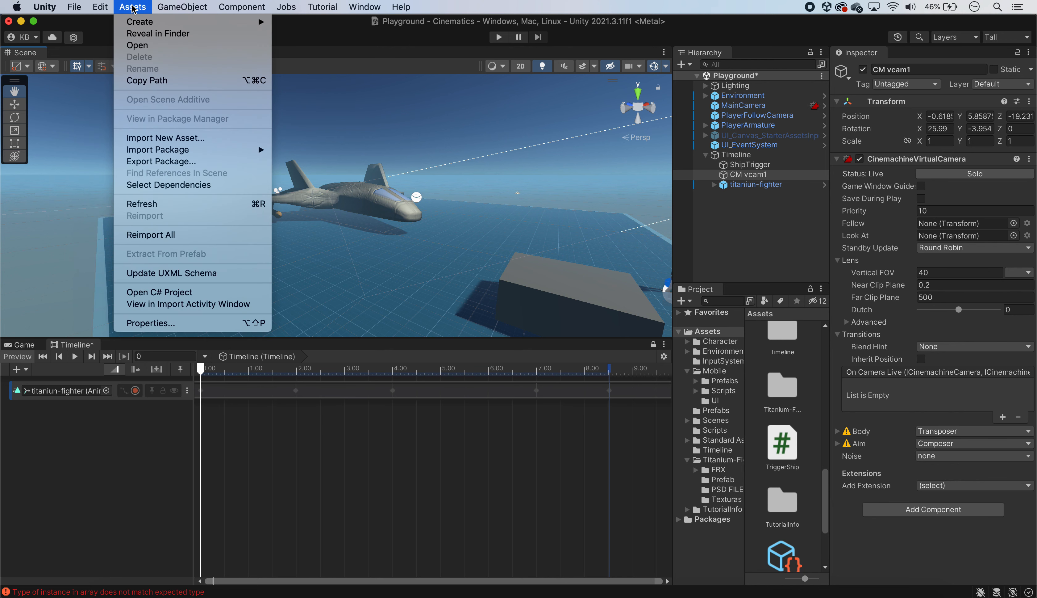
mouse_move(179, 9)
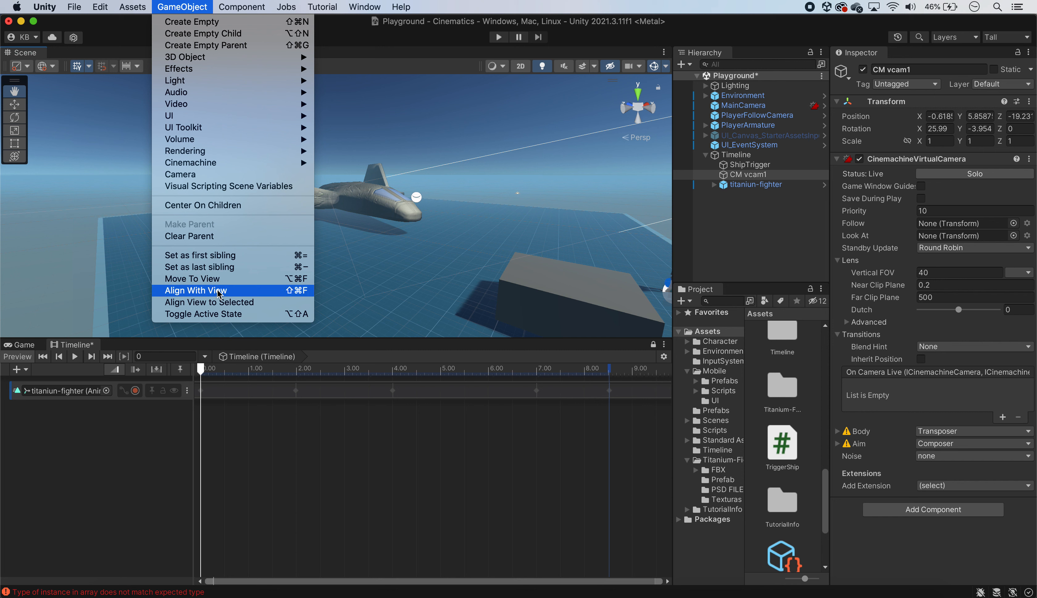
left_click(217, 291)
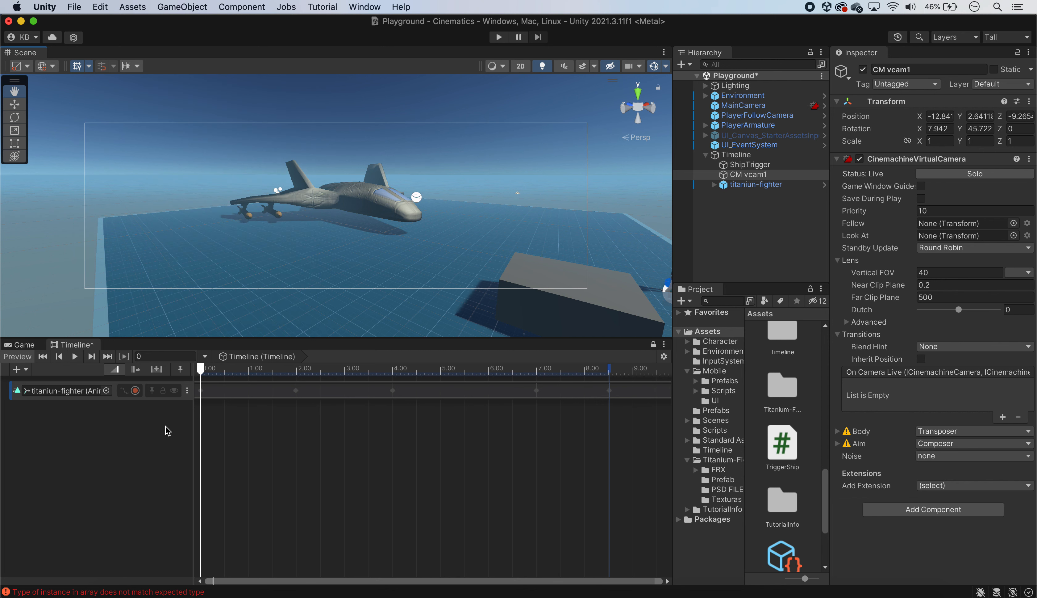
Step: Add a Cinemachine Track to the Timeline with a CM vcam1 clip running from 1.15 s to about 8.62 s
left_click(20, 369)
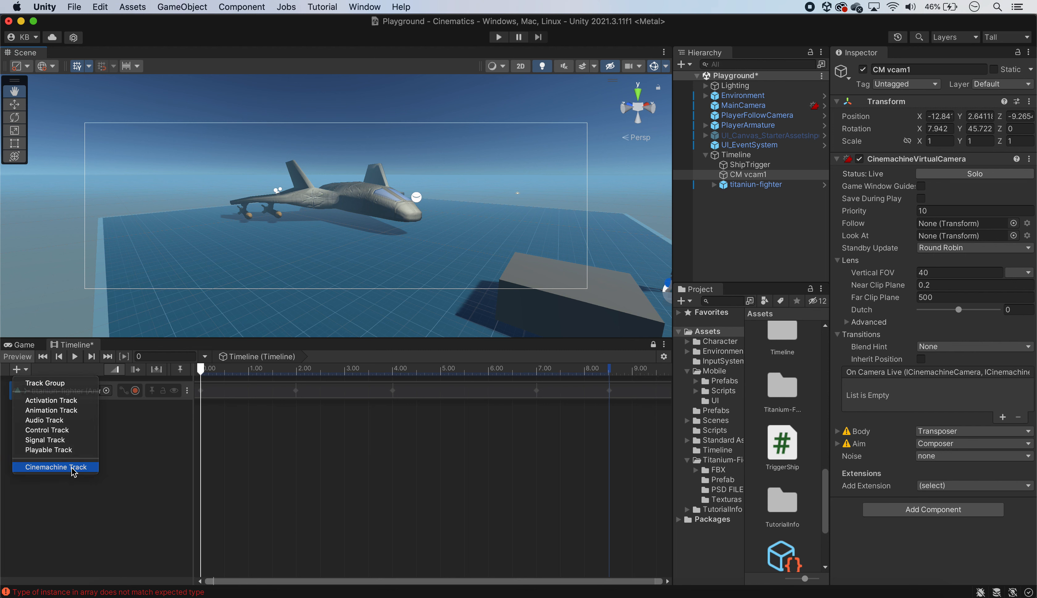
left_click(57, 467)
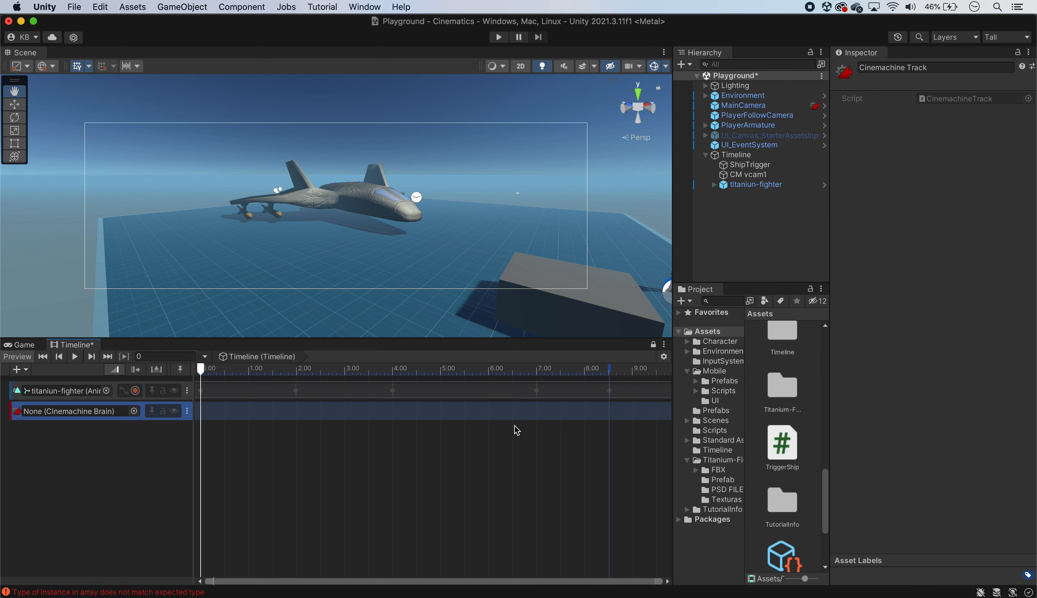
left_click_drag(748, 174, 397, 419)
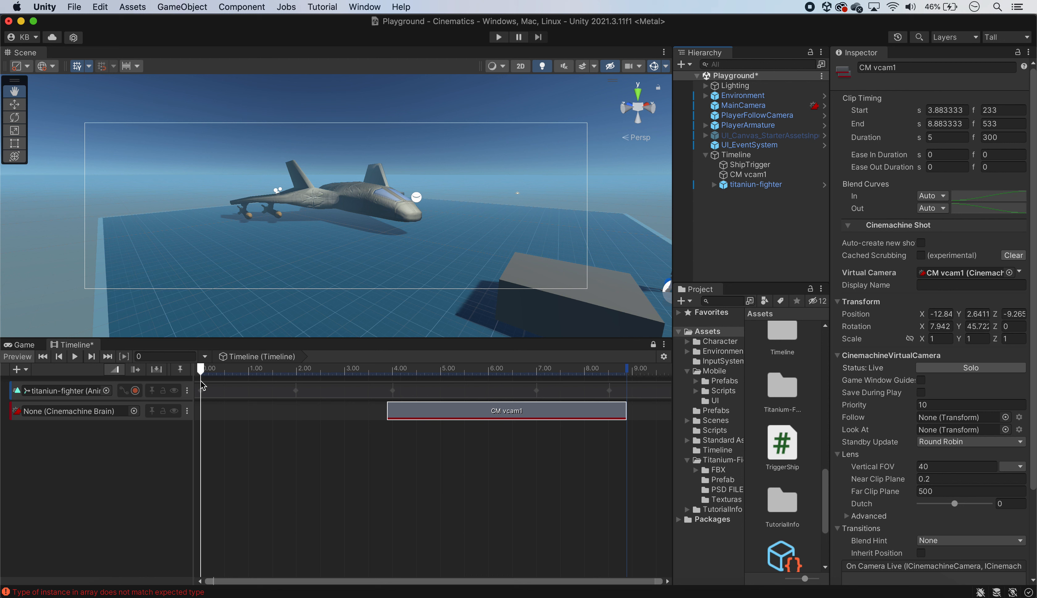
left_click_drag(495, 415, 358, 413)
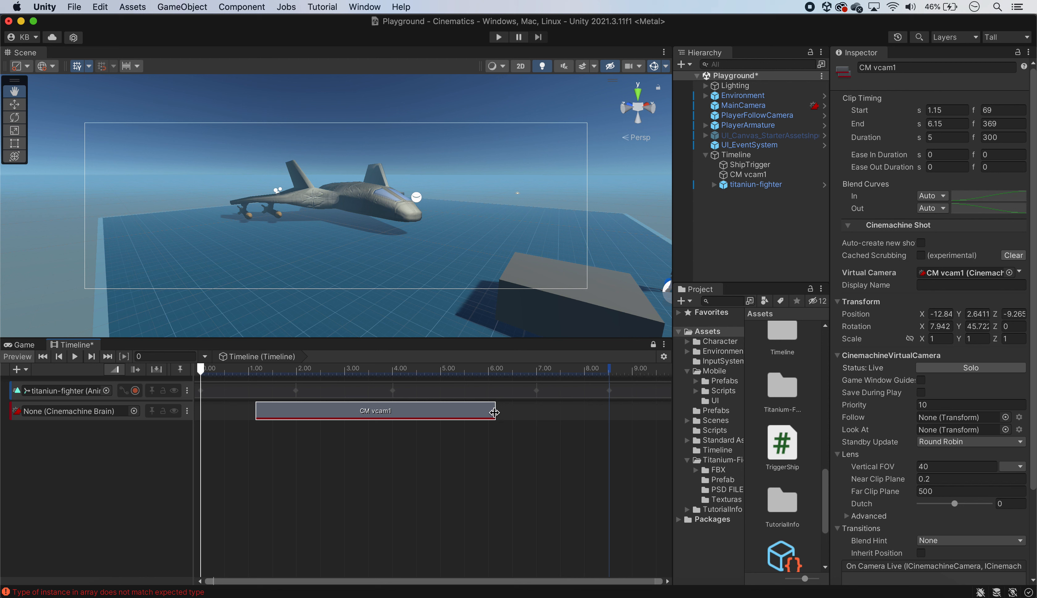
left_click_drag(494, 412, 613, 416)
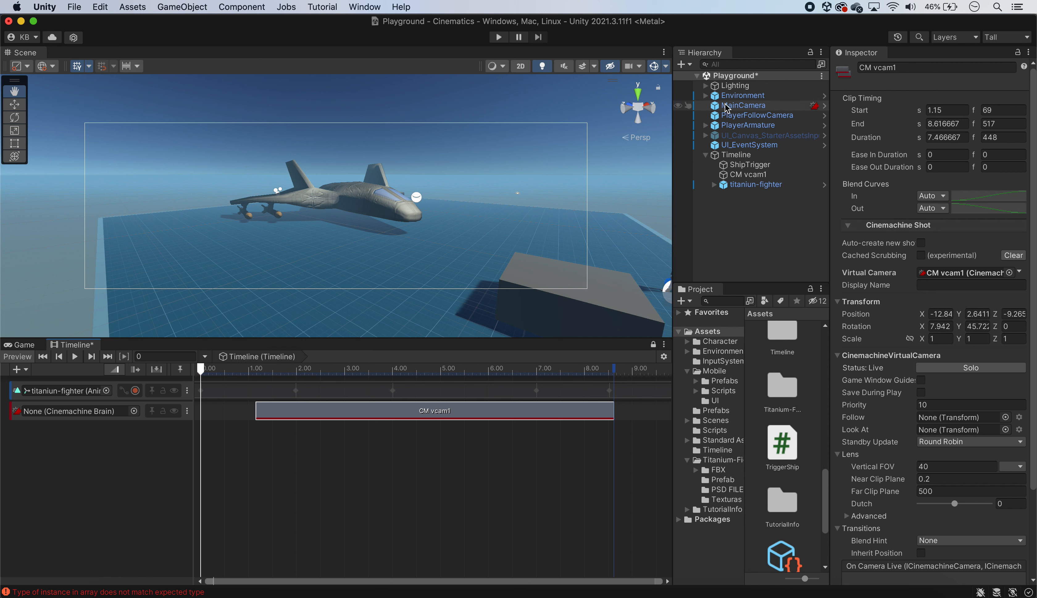
Step: Bind MainCamera to the Cinemachine track as its Cinemachine Brain and check the shot in the Game view
left_click_drag(717, 111, 72, 412)
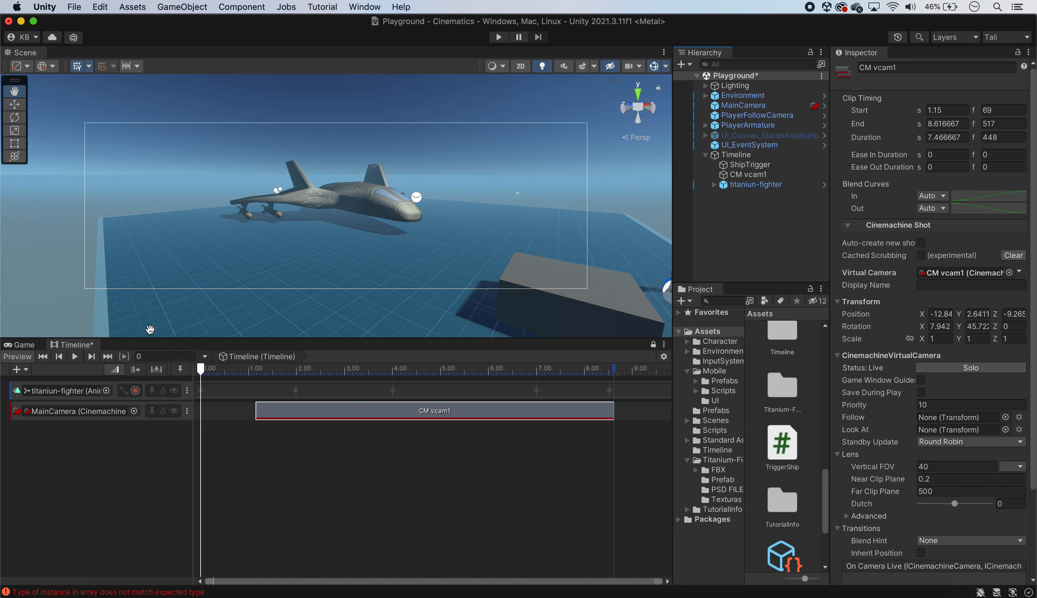
left_click(23, 345)
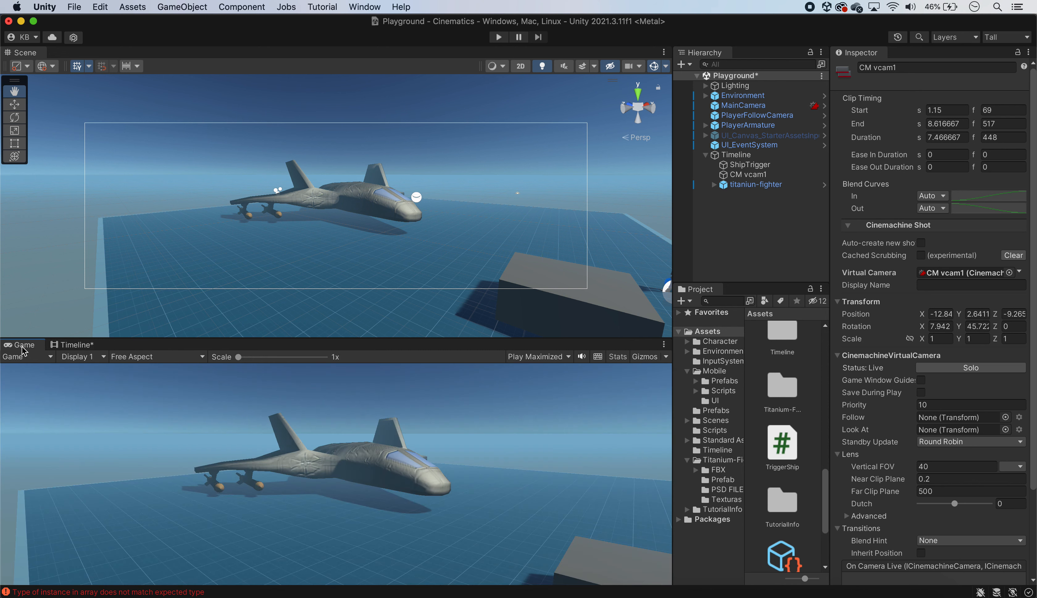
left_click(63, 346)
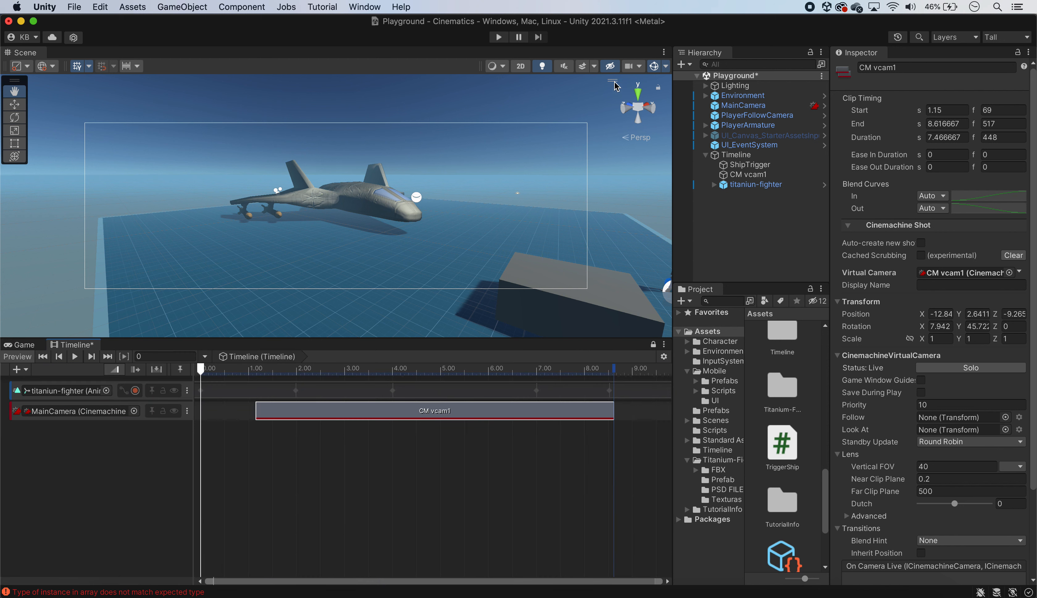
Step: Save the unsaved Timeline changes, play-test the fighter's take-off cutscene with CM vcam1, and stop the game
left_click(499, 37)
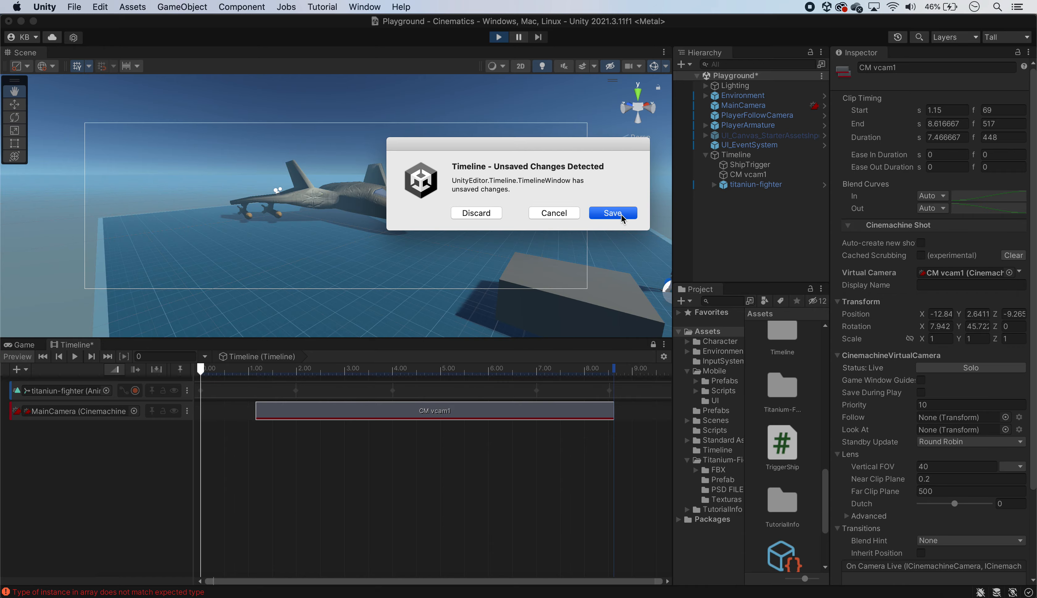
left_click(614, 212)
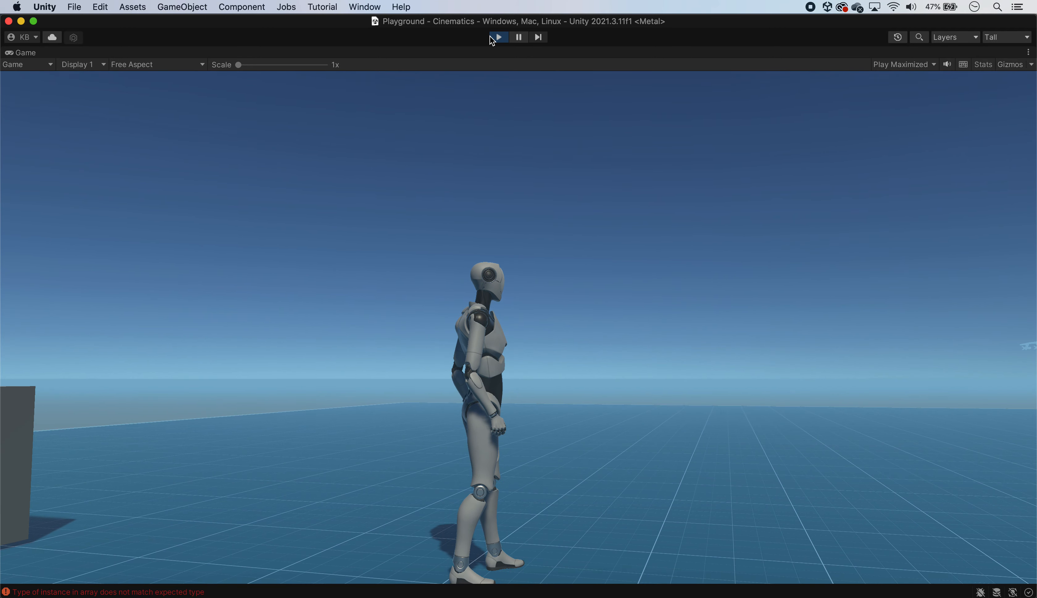
left_click(499, 38)
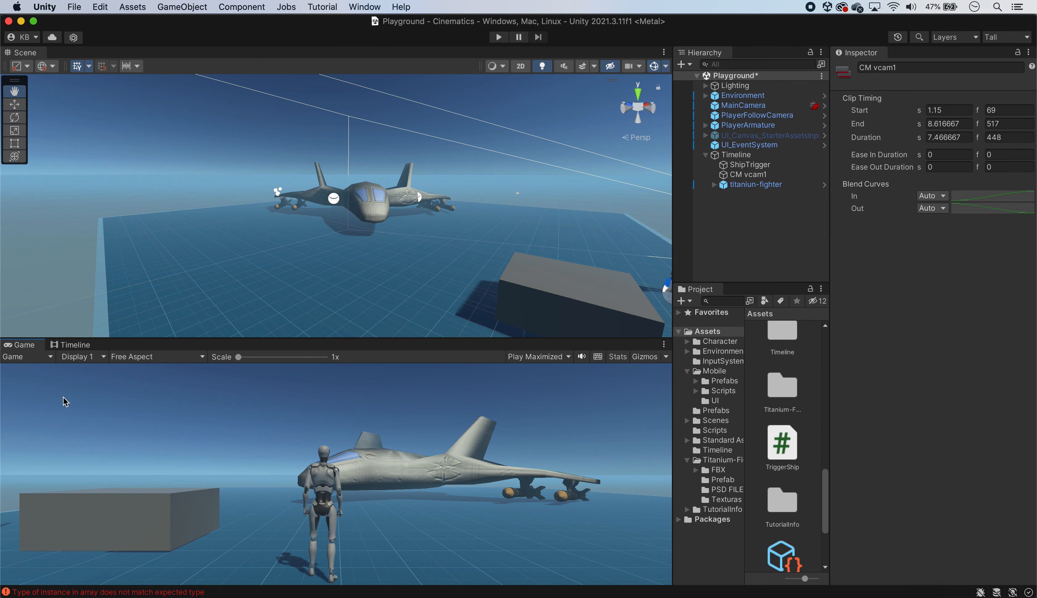
Step: Give the CM vcam1 clip in the Timeline an ease-in of about 0.55 s and an ease-out of about 0.48 s
left_click(75, 344)
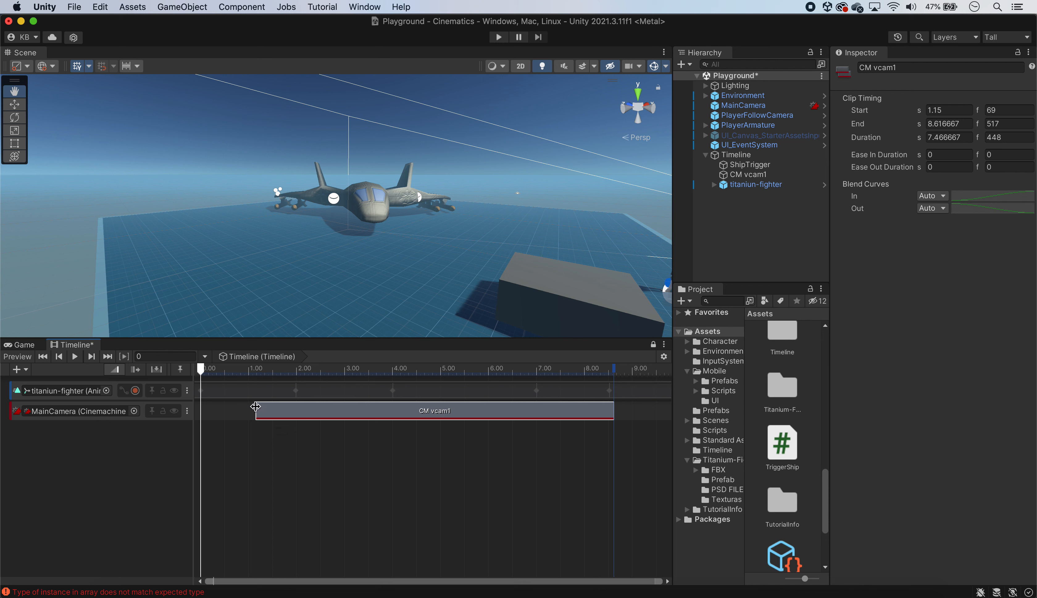
left_click_drag(258, 407, 280, 404)
left_click_drag(612, 406, 592, 410)
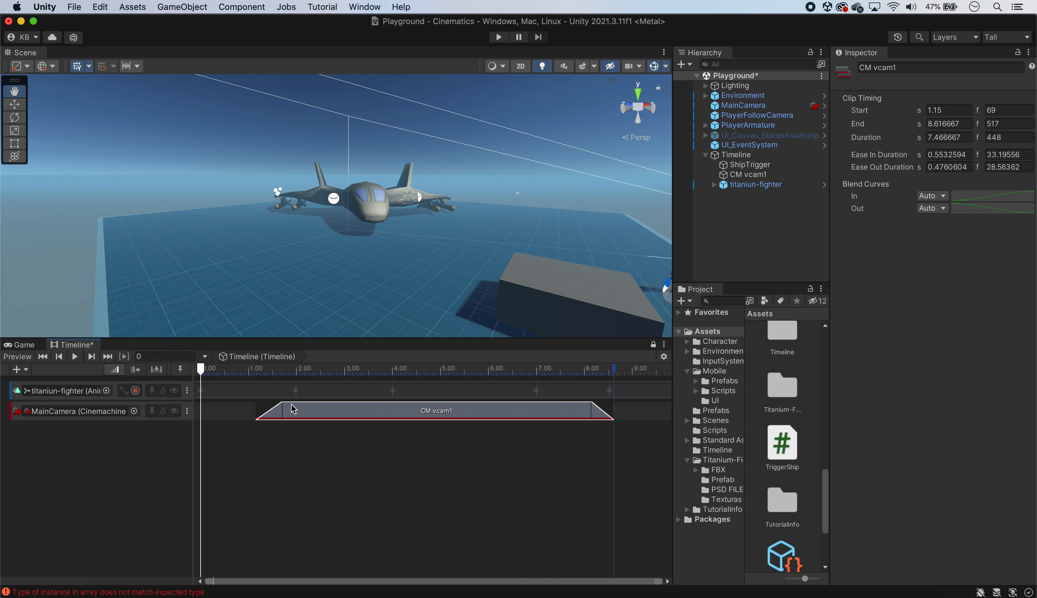
left_click(276, 411)
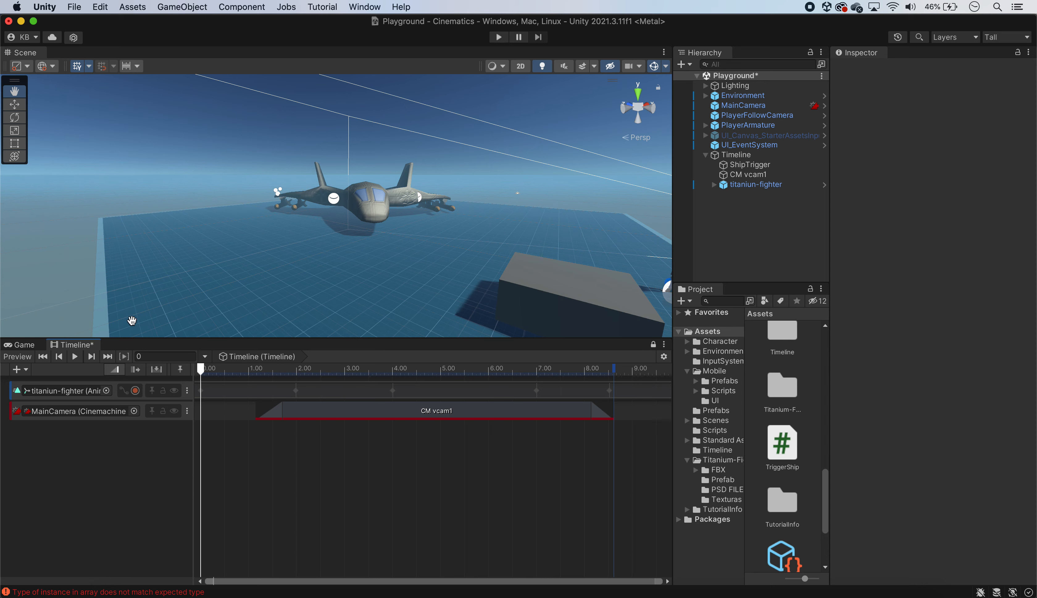
Step: Save the Timeline and play-test the eased camera blends into and out of the cutscene, then stop the game
left_click(500, 38)
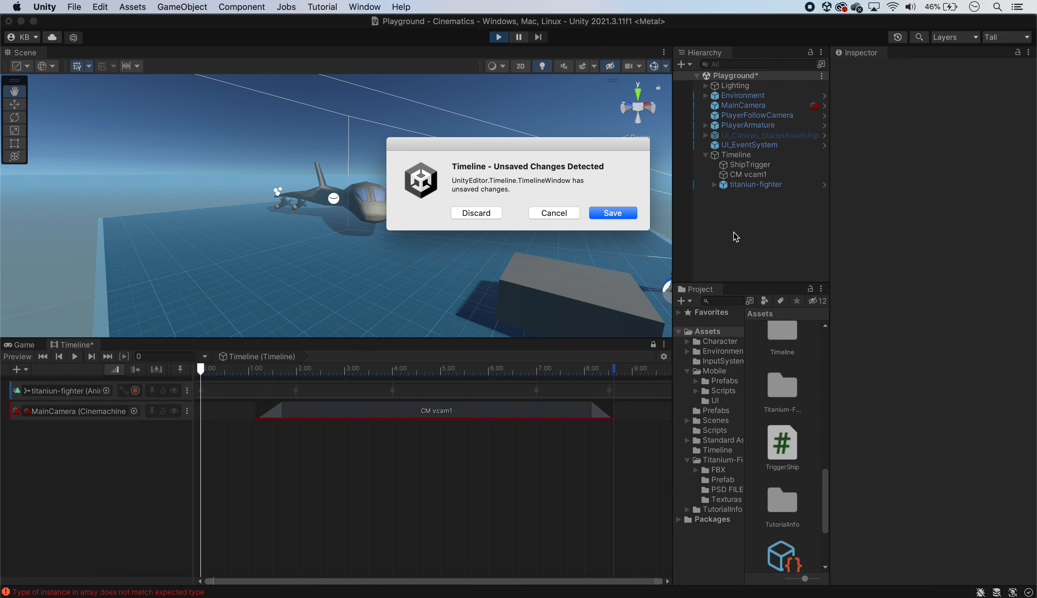
left_click(614, 213)
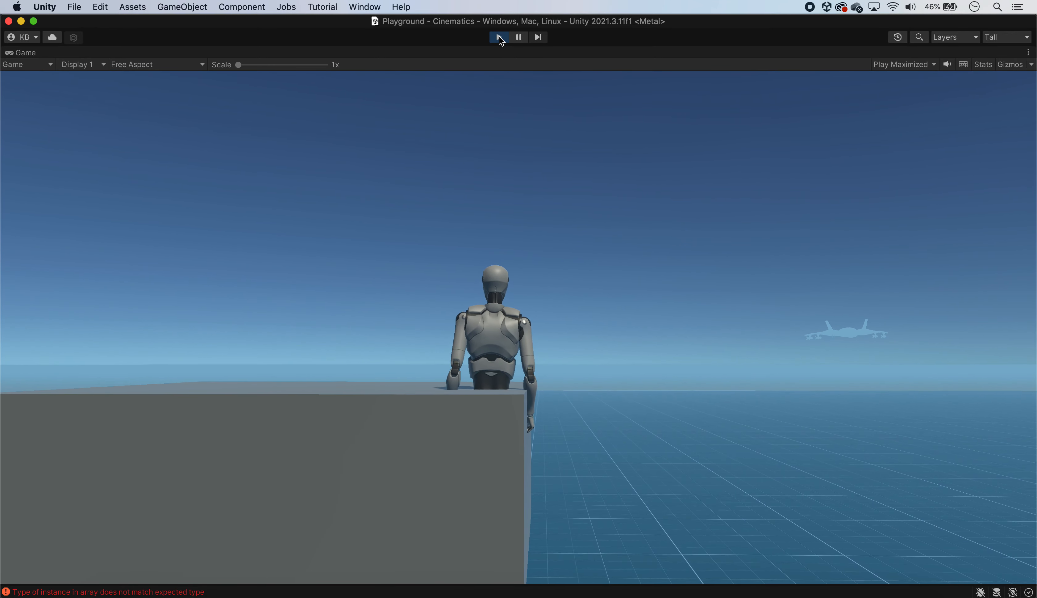
left_click(499, 37)
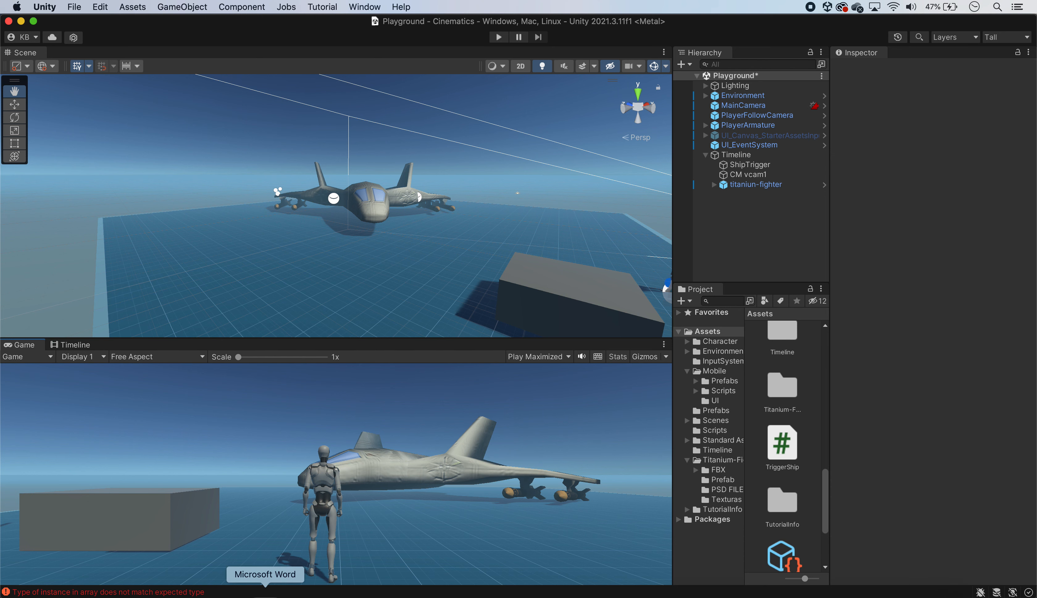
Step: Switch to Microsoft Word, create a blank document and paste in the copied treasure chest challenge list
left_click(262, 587)
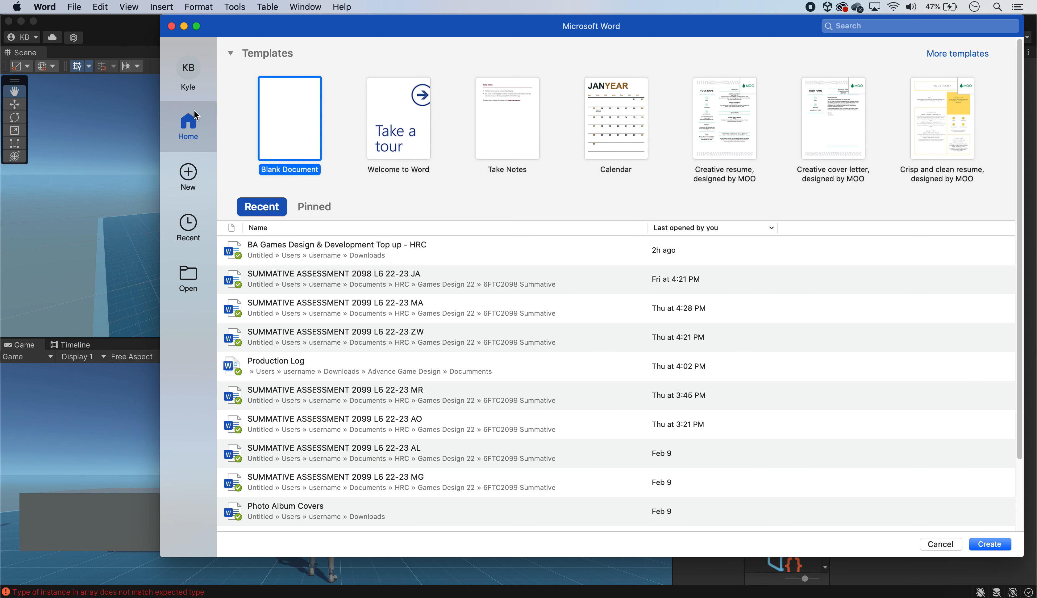
left_click(985, 548)
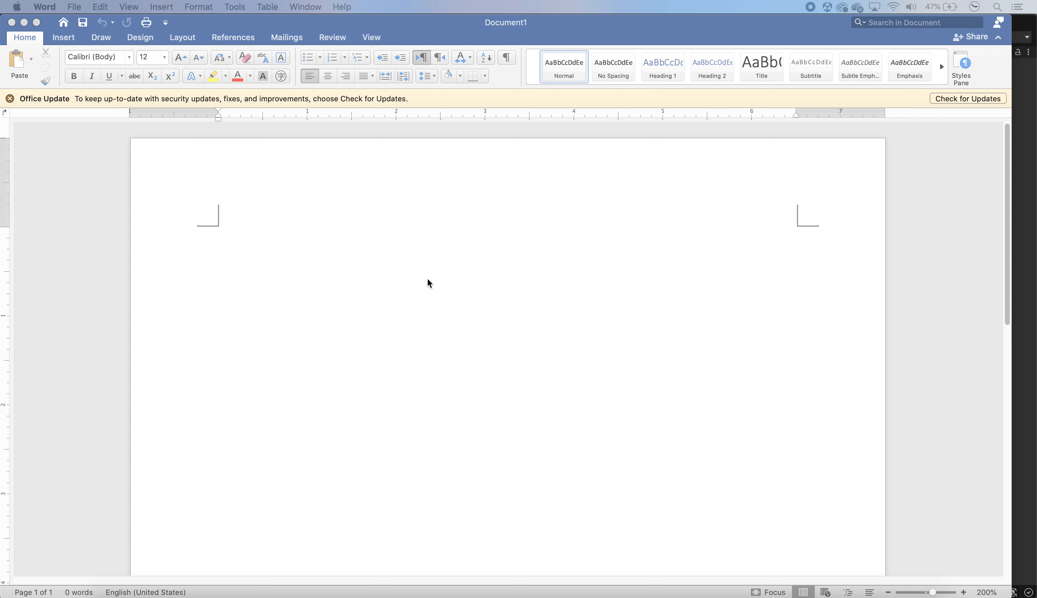
left_click(340, 262)
key("super+v")
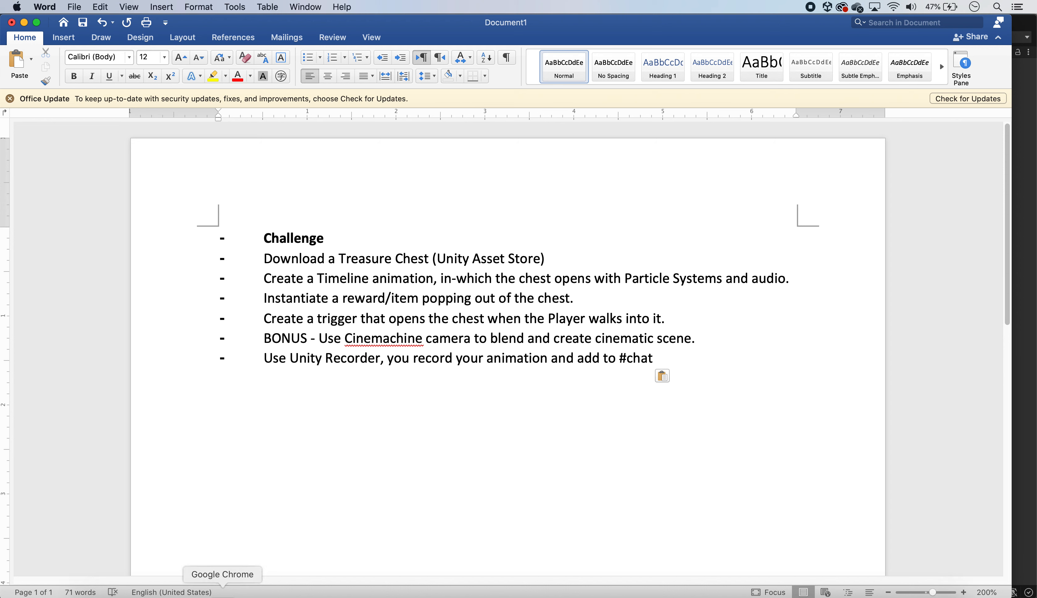
Step: Switch to Chrome and search YouTube for "zelda chest opening"
left_click(222, 593)
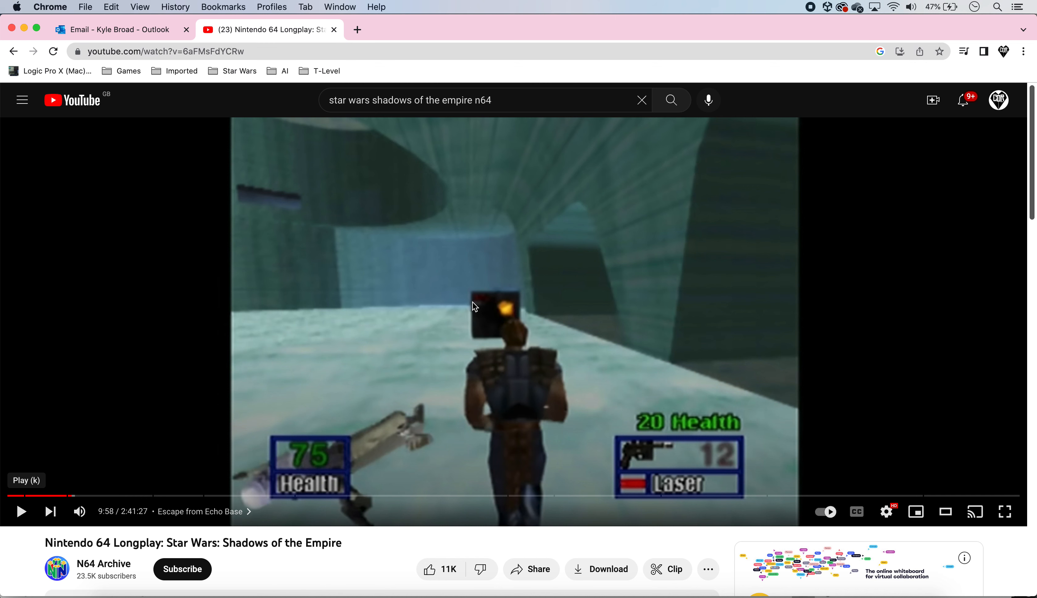
left_click(505, 101)
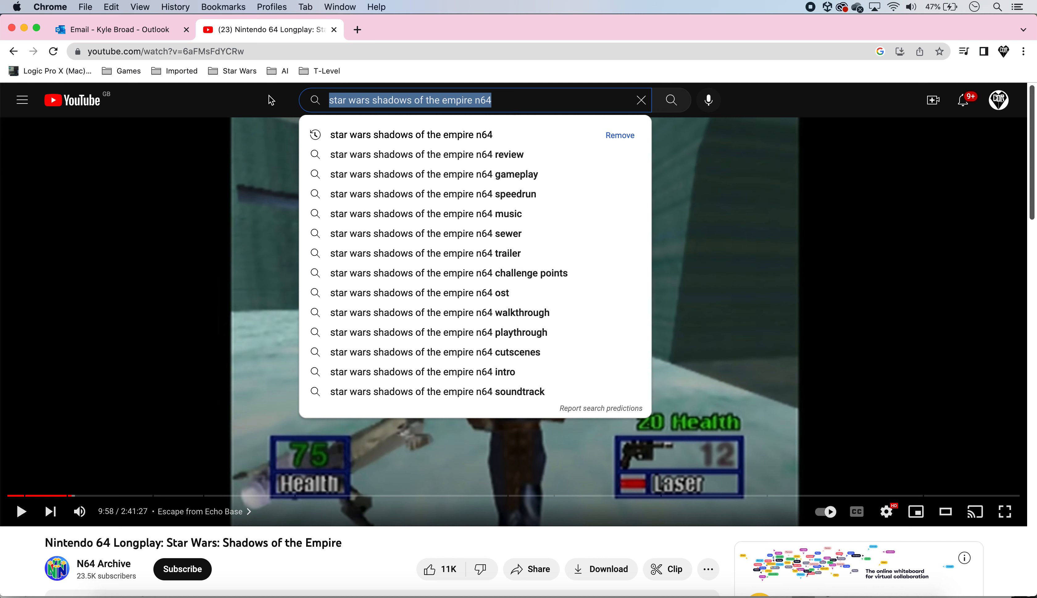
type("zelda")
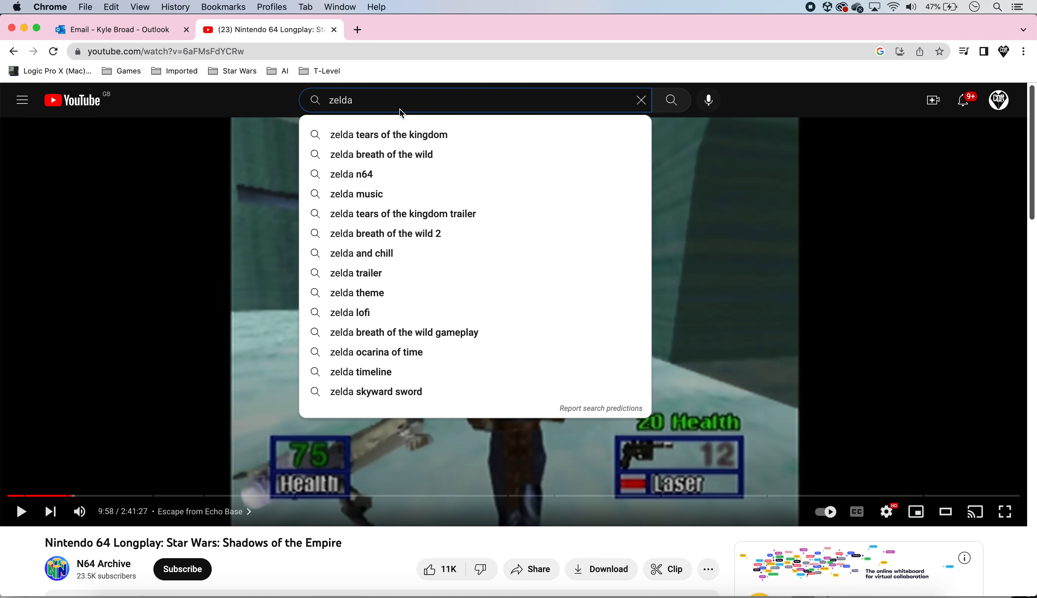
type(" chect")
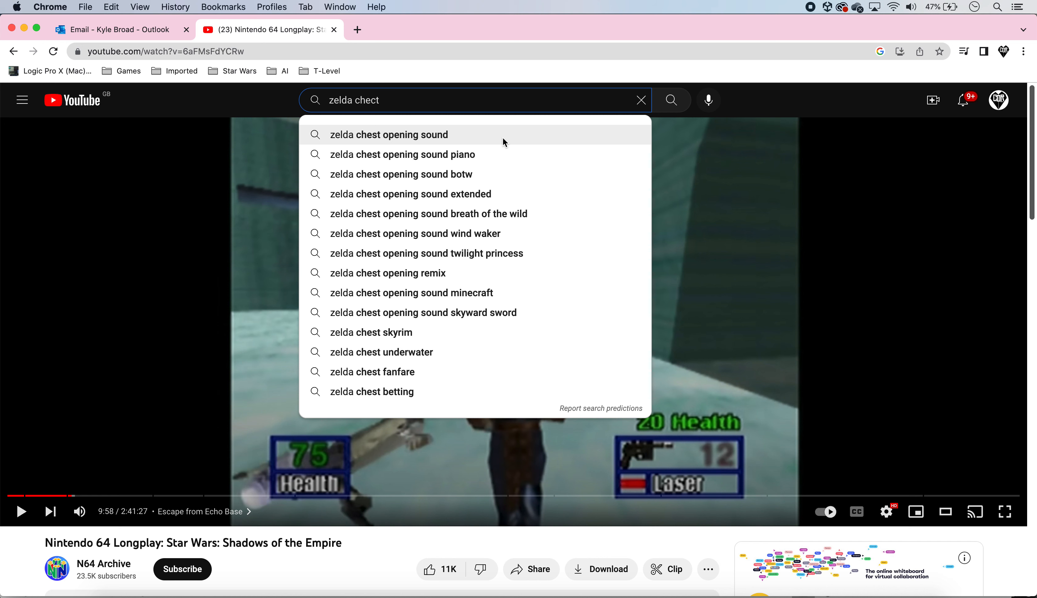
key("BackSpace")
key("BackSpace")
type("st")
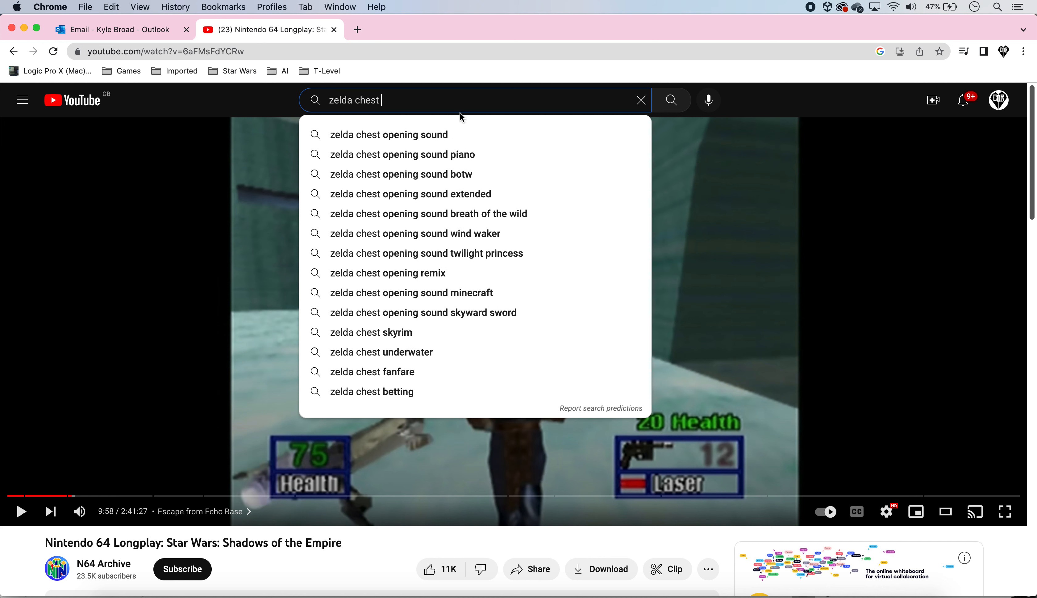
type(" opening")
key("Return")
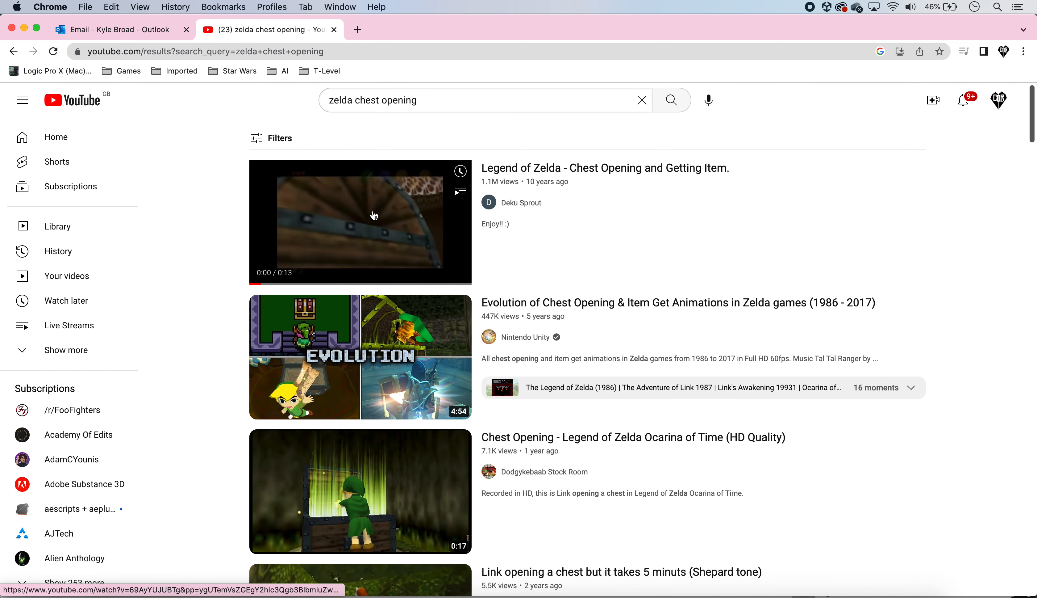
Step: Watch "Legend of Zelda - Chest Opening and Getting Item.", skipping the ad, muting the sound and cancelling the video queued up after it
left_click(349, 243)
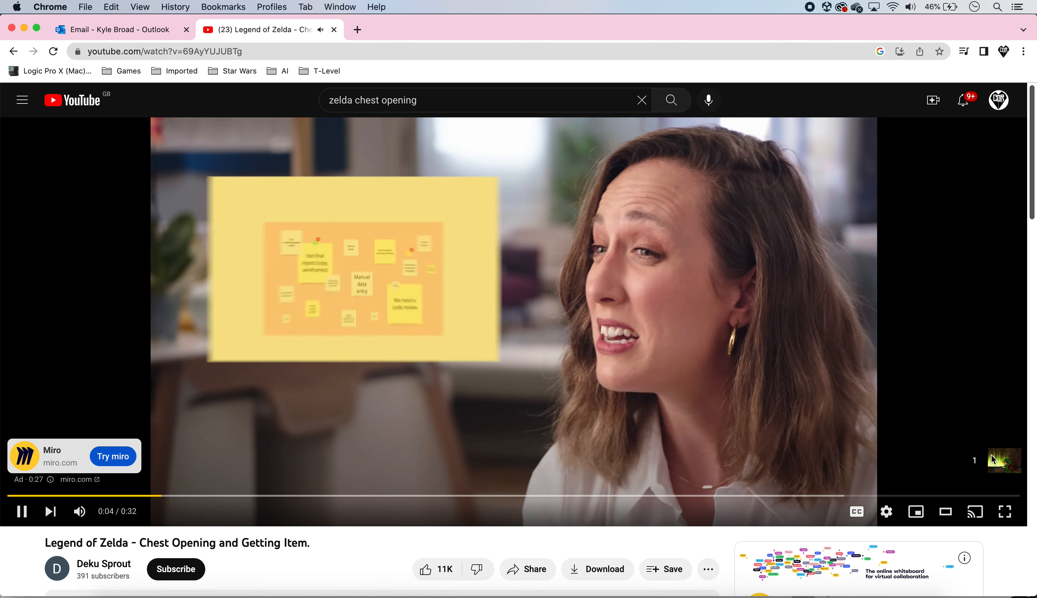
left_click(994, 460)
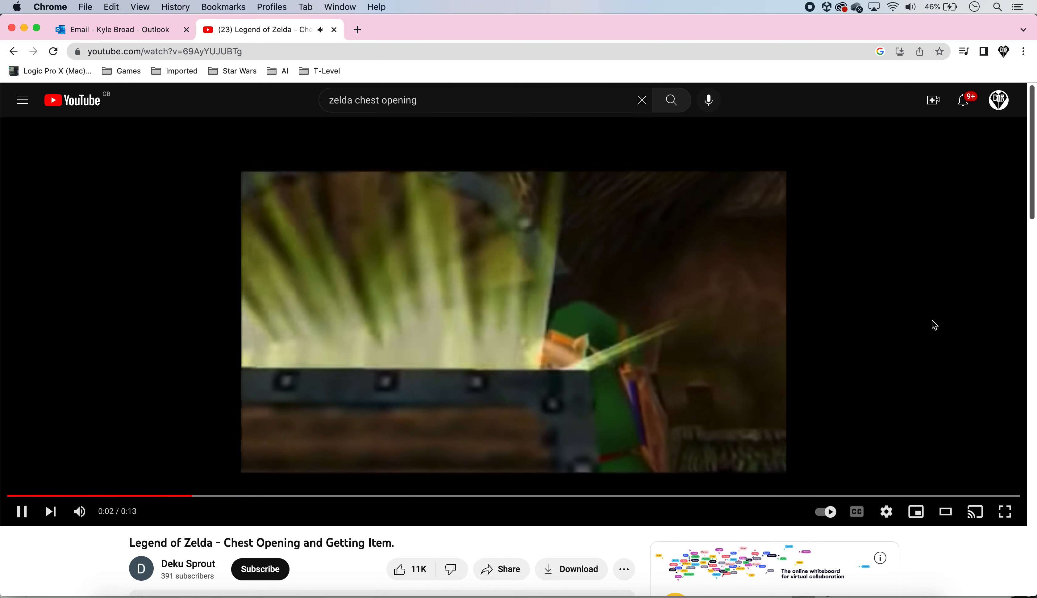
left_click(79, 511)
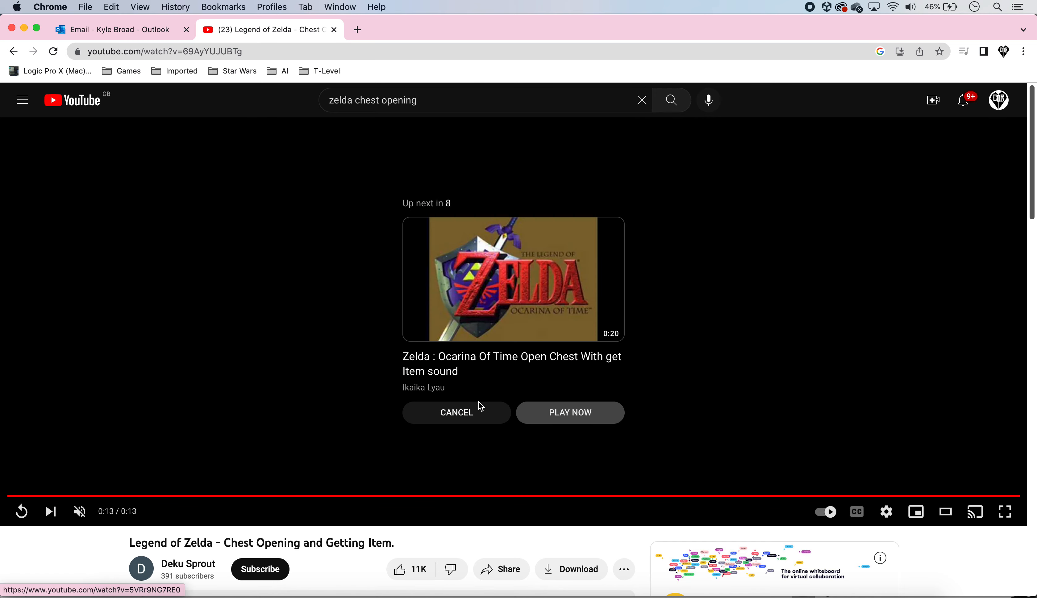
left_click(459, 413)
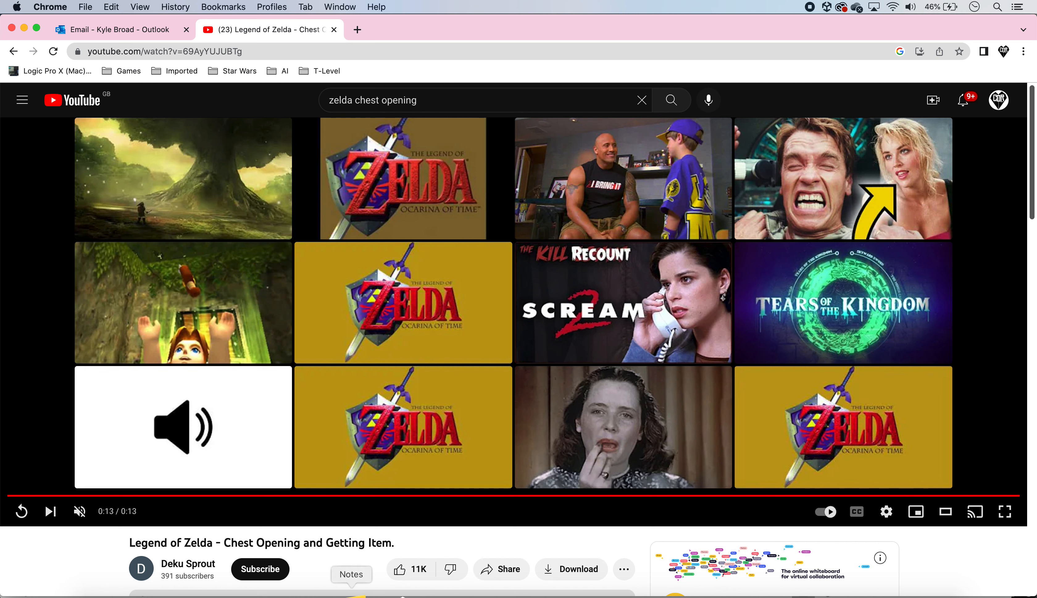
Step: Back in Word, reword the Timeline animation line to "in-which a chest opens with a Particle Systems and audio."
left_click(244, 593)
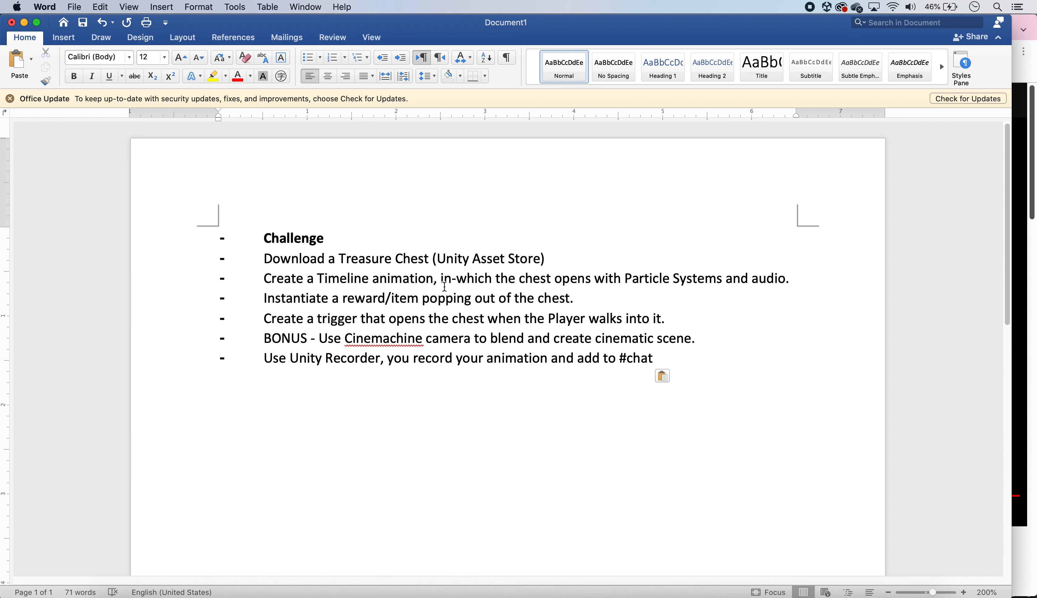
left_click(512, 279)
key("BackSpace")
key("BackSpace")
key("BackSpace")
type("a")
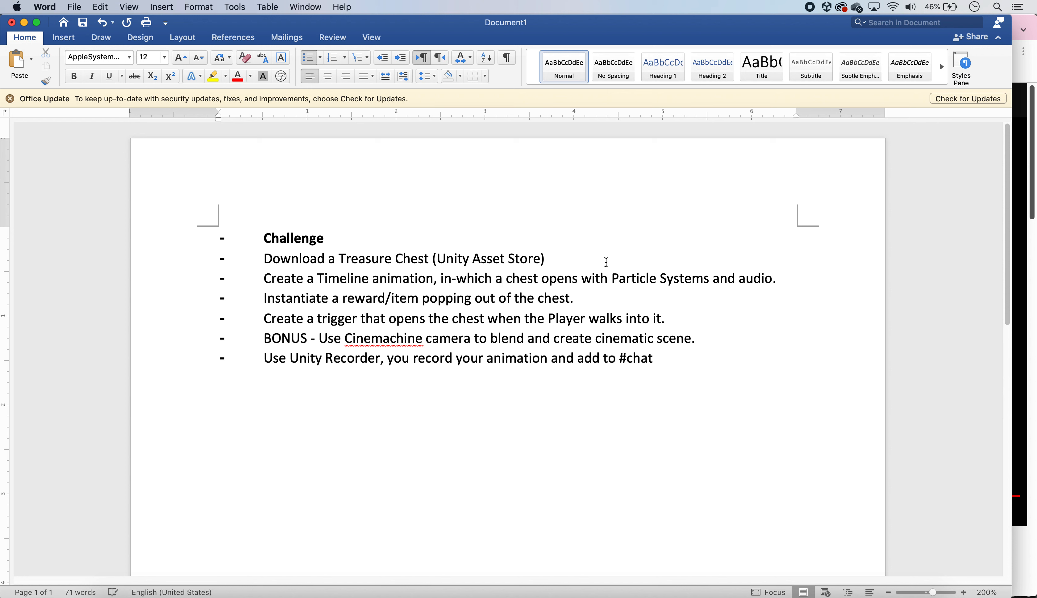
left_click(618, 278)
type("a")
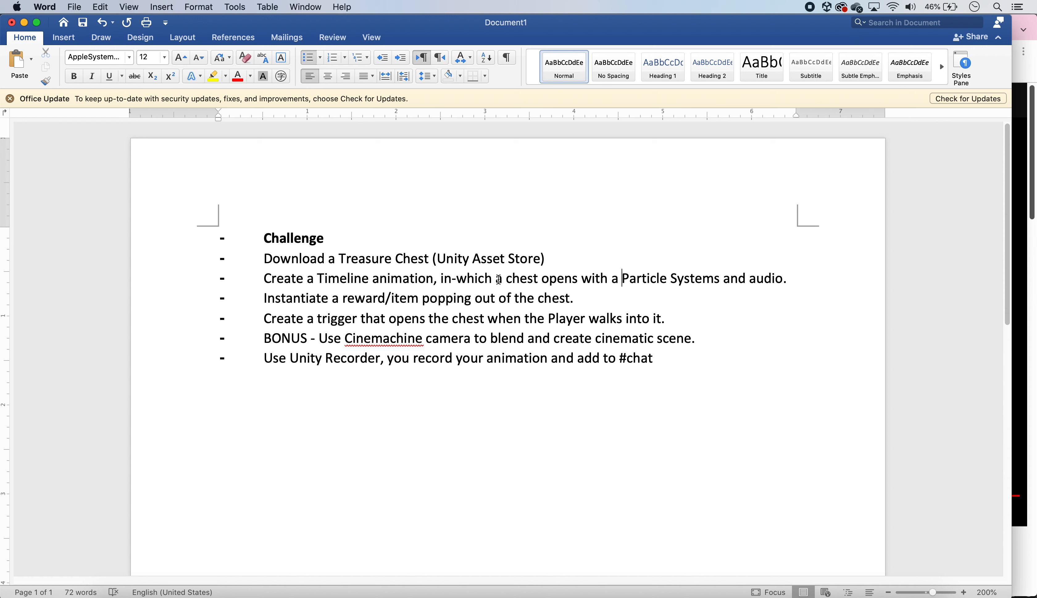
Step: Go through the challenge's reward, trigger and BONUS Cinemachine lines, highlighting the word "BONUS"
left_click(584, 298)
double_click(296, 338)
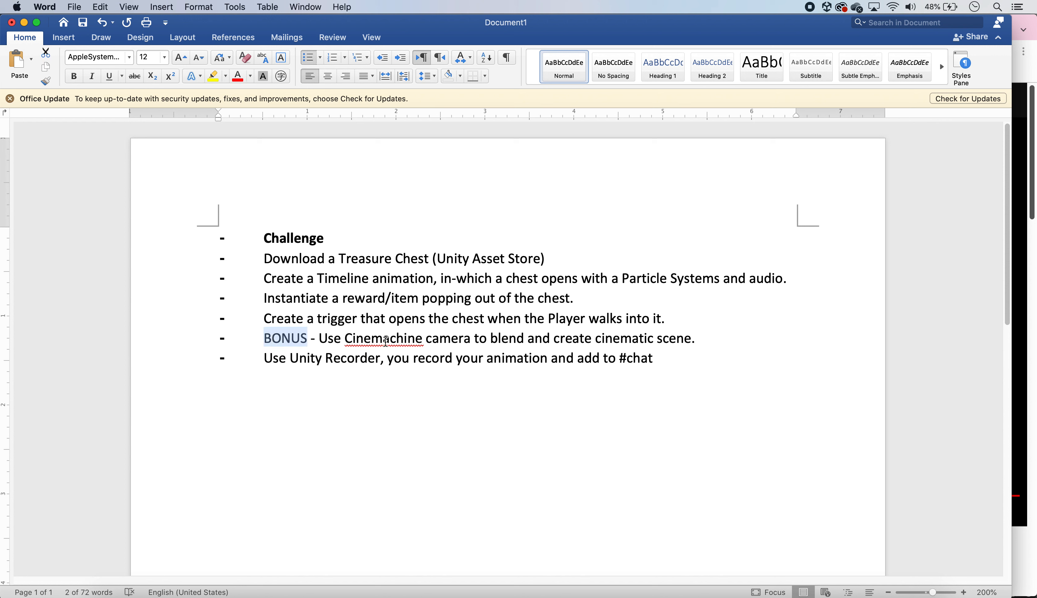
left_click(704, 339)
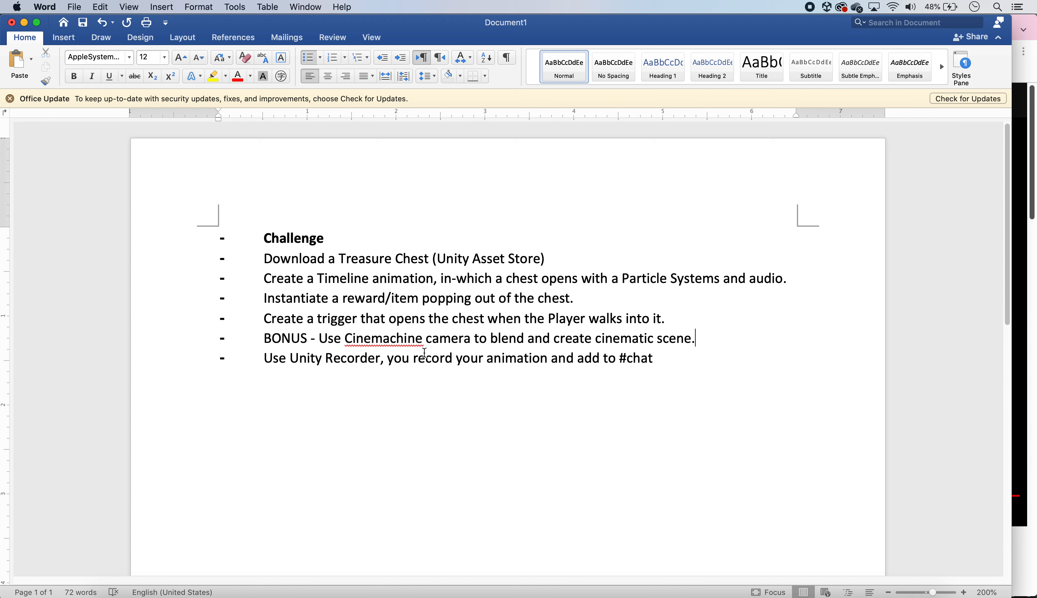
Step: Switch to Unity, look up "cine" in the Package Manager's Unity Registry to view the Cinemachine package, and close the Package Manager
left_click(434, 593)
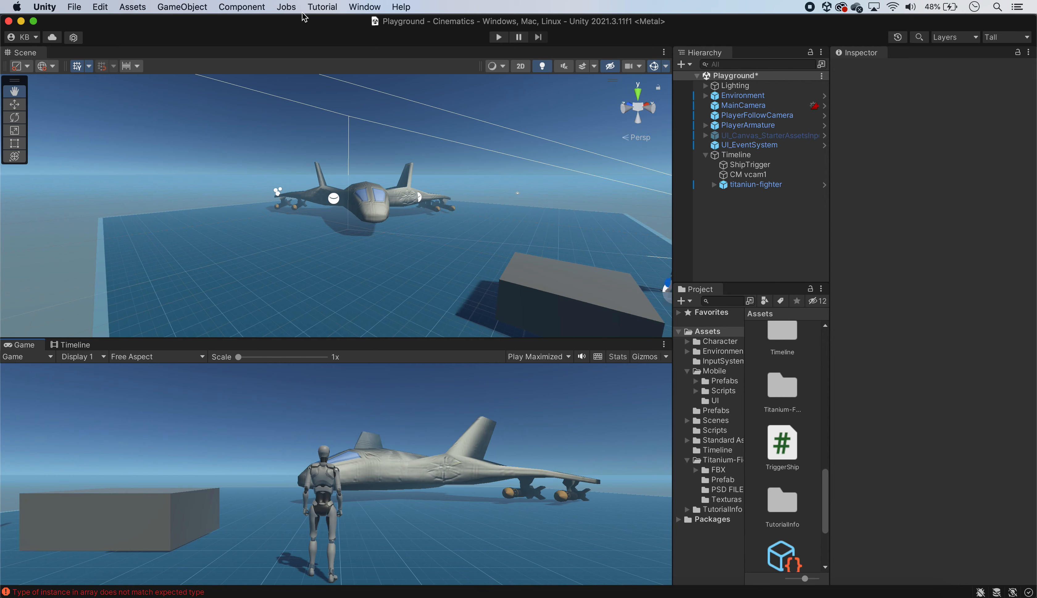
left_click(364, 8)
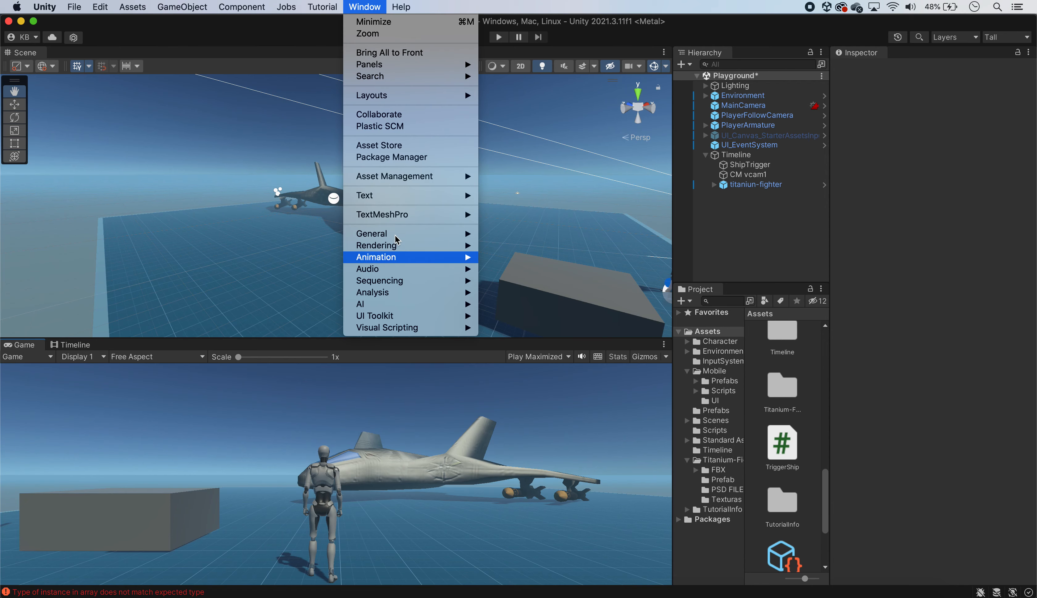
left_click(391, 157)
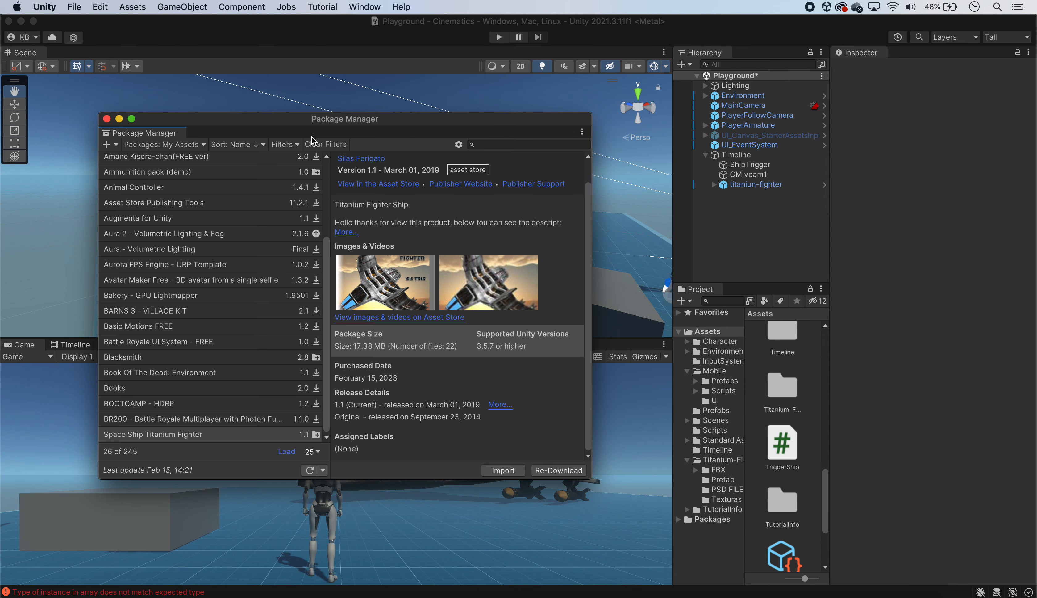
left_click(194, 144)
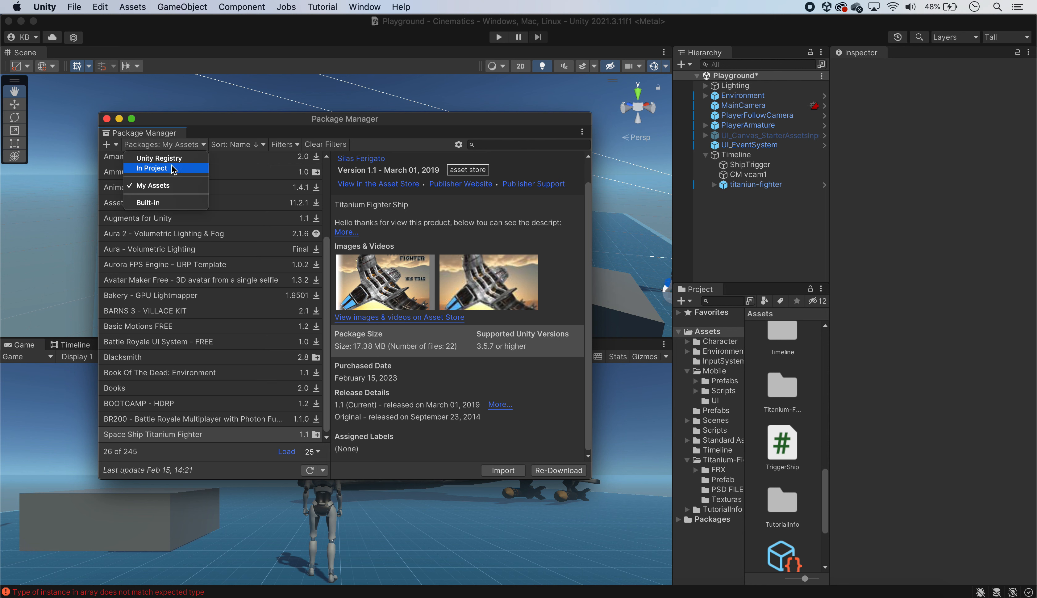
left_click(164, 158)
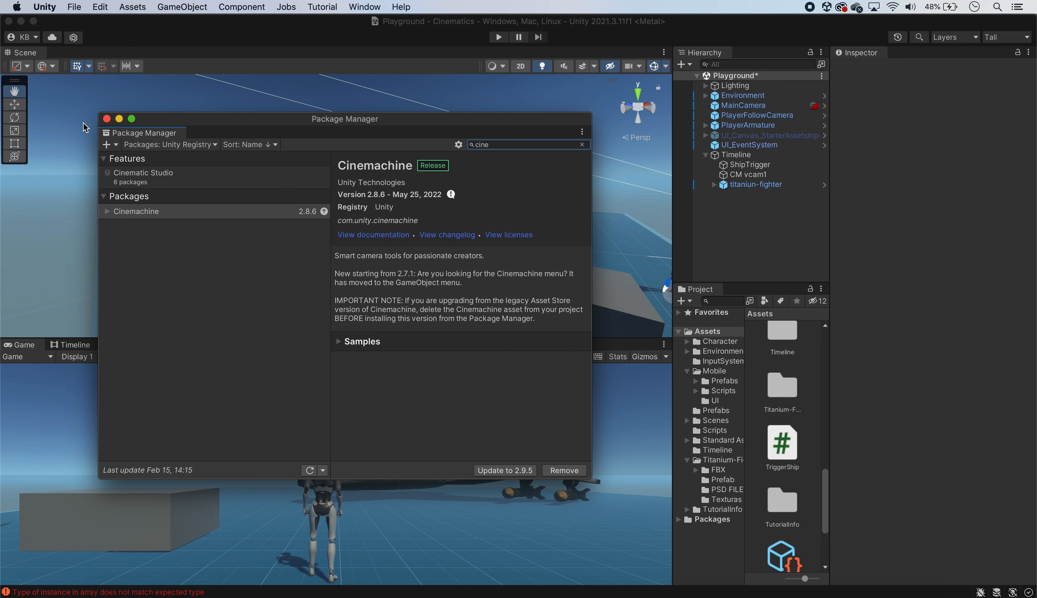
left_click(106, 119)
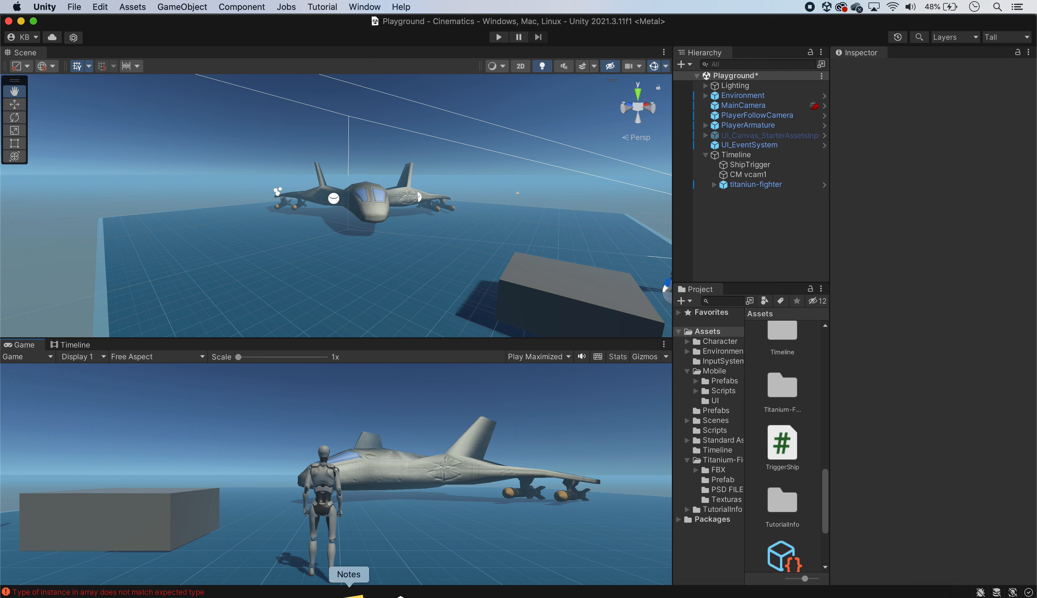
Step: Return to the Word document and highlight the BONUS Cinemachine and Unity Recorder lines of the challenge
left_click(266, 593)
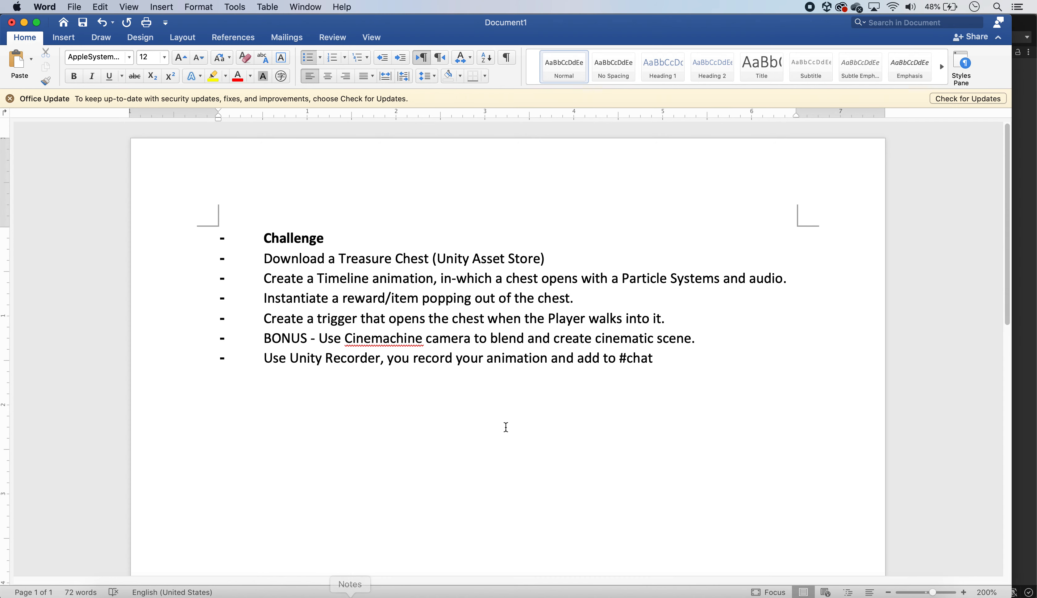
left_click_drag(294, 343, 684, 348)
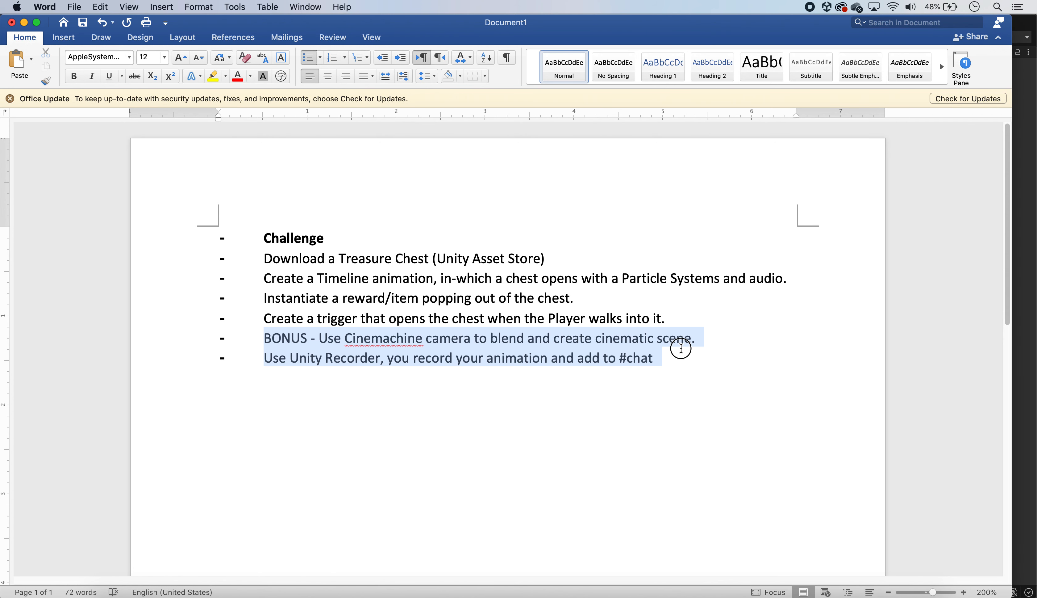
Step: Highlight the challenge's Unity Recorder line about recording the animation and adding it to #chat, and clear the selection
left_click(696, 337)
left_click_drag(263, 358, 656, 358)
left_click(658, 357)
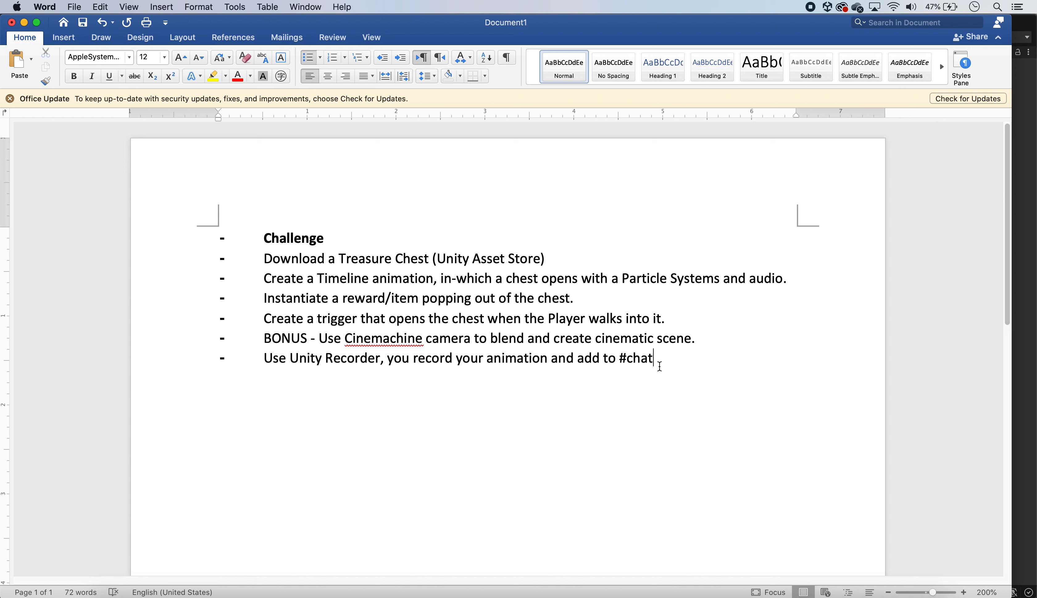
Step: Switch to Unity to view the Timeline tracks, review the "using UnityEngine.Playables;" line of TriggerShip.cs in Visual Studio, and return to Unity
left_click(431, 595)
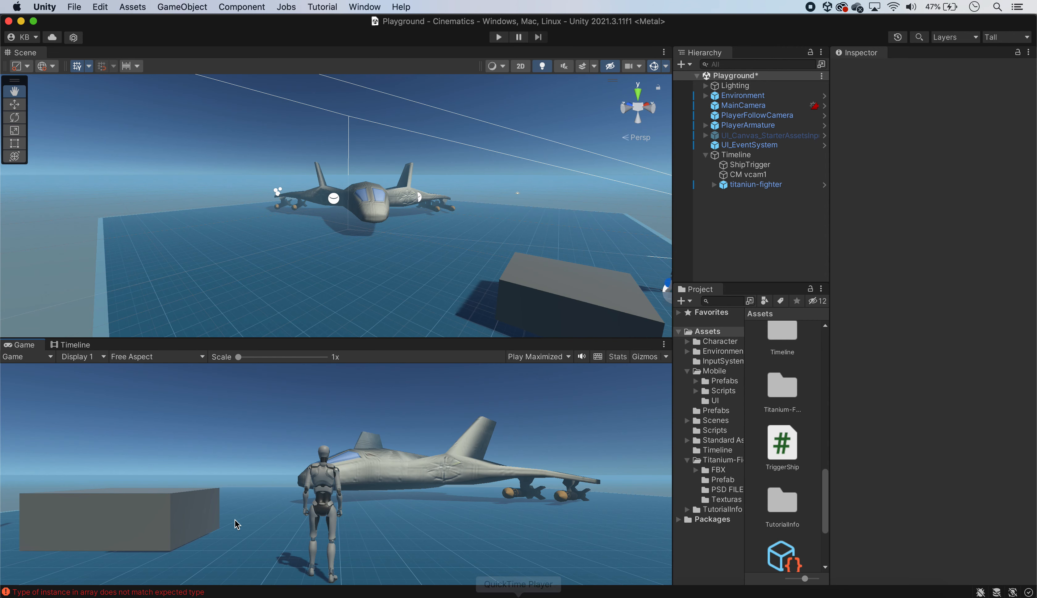
left_click(79, 345)
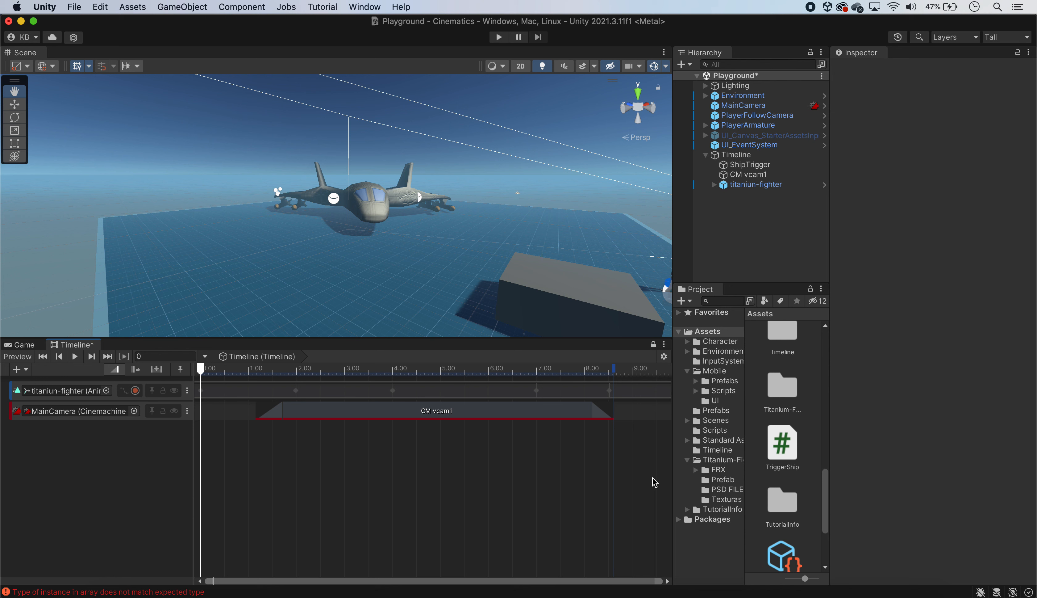
left_click(477, 593)
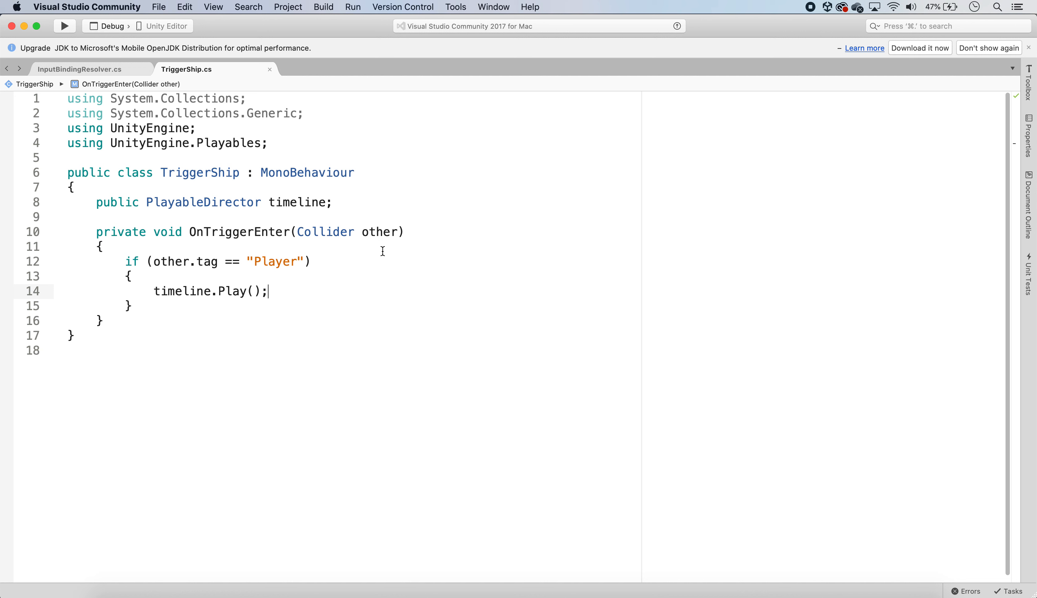
left_click_drag(291, 145, 68, 142)
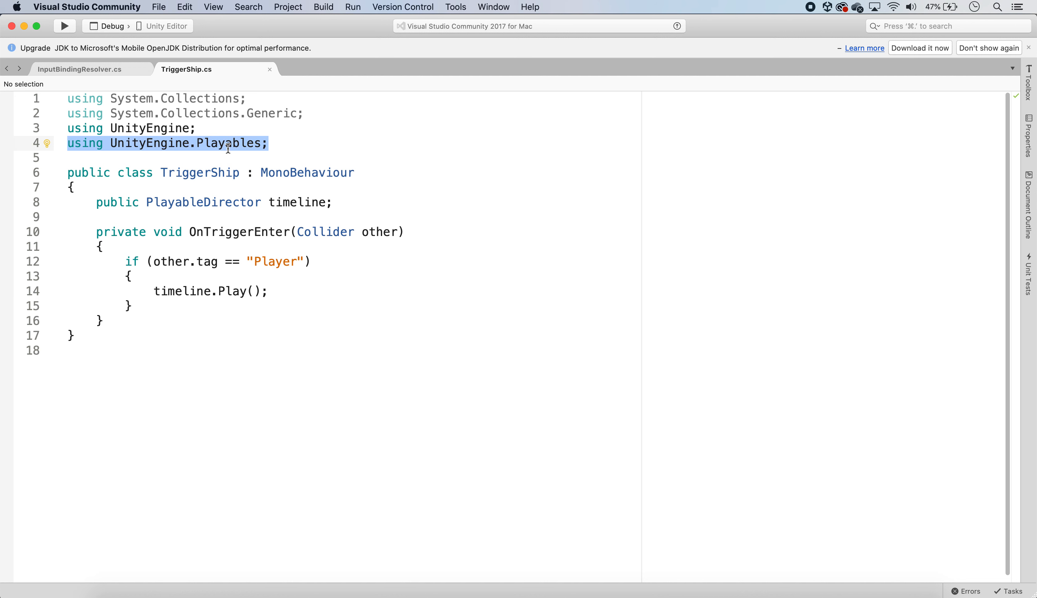
left_click(340, 149)
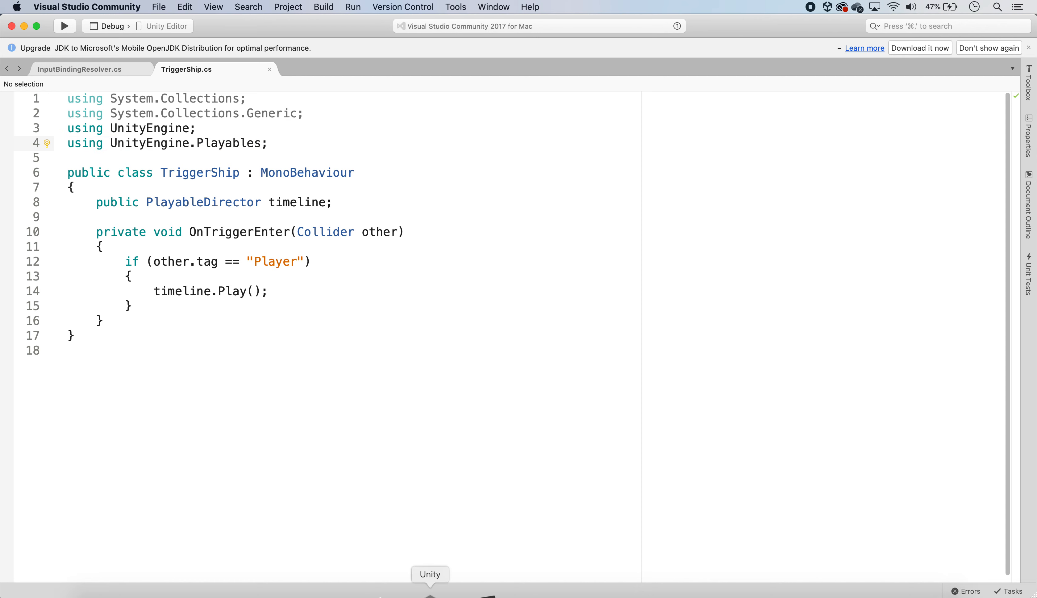
left_click(427, 591)
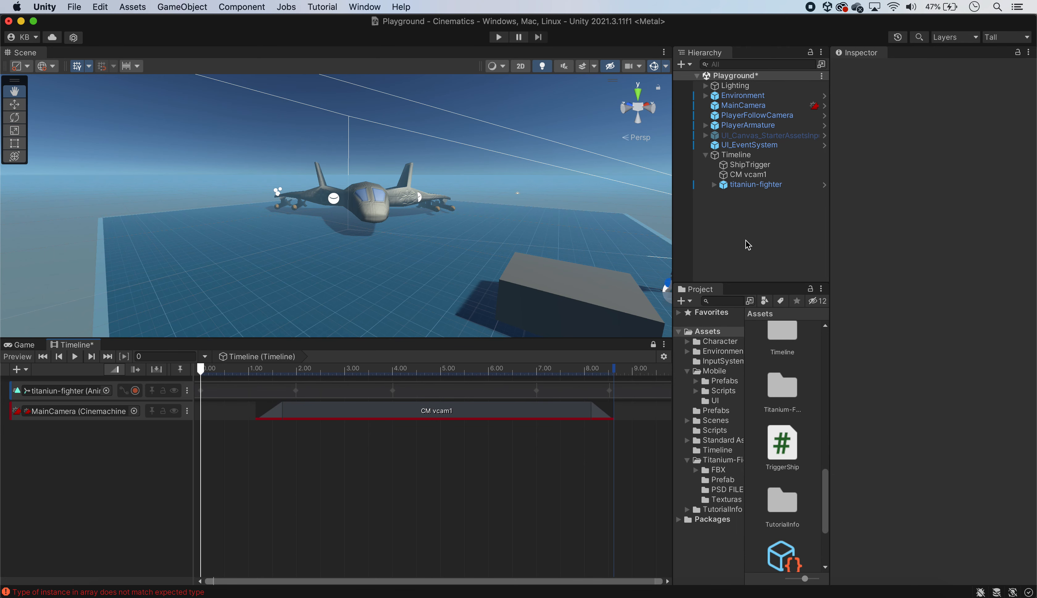